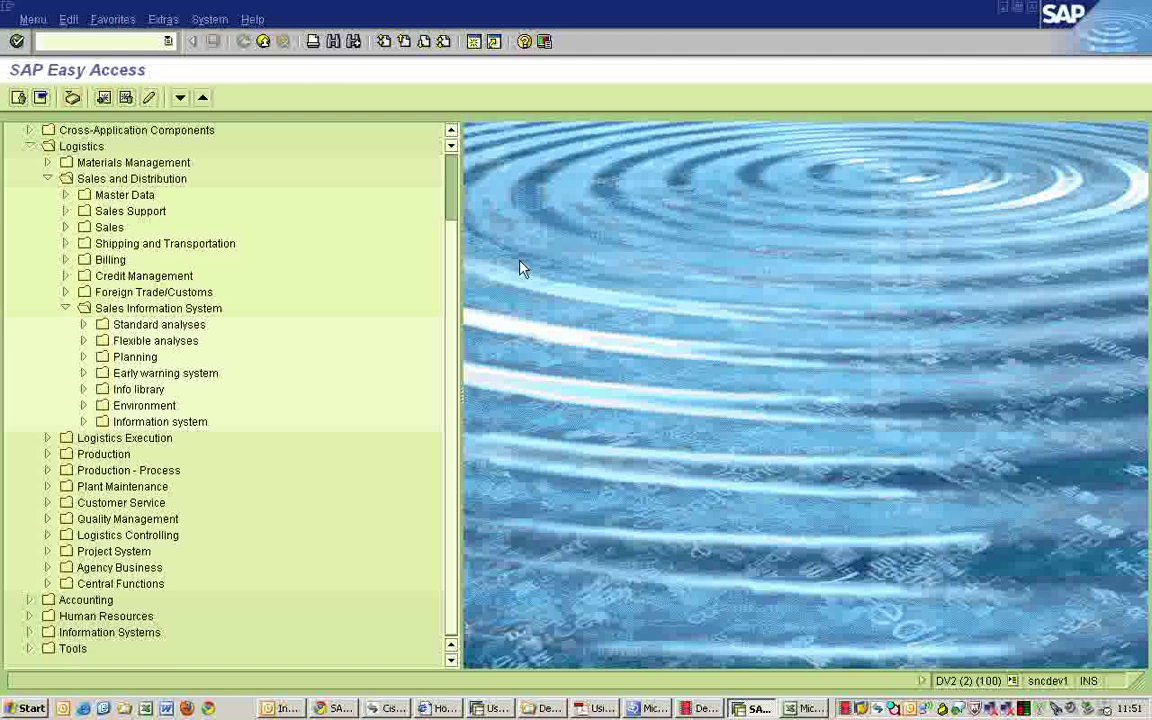
Expand the Information system folder under Sales Information System and its Customer subfolder.
{"action": "left_click", "coordinate": [90, 181]}
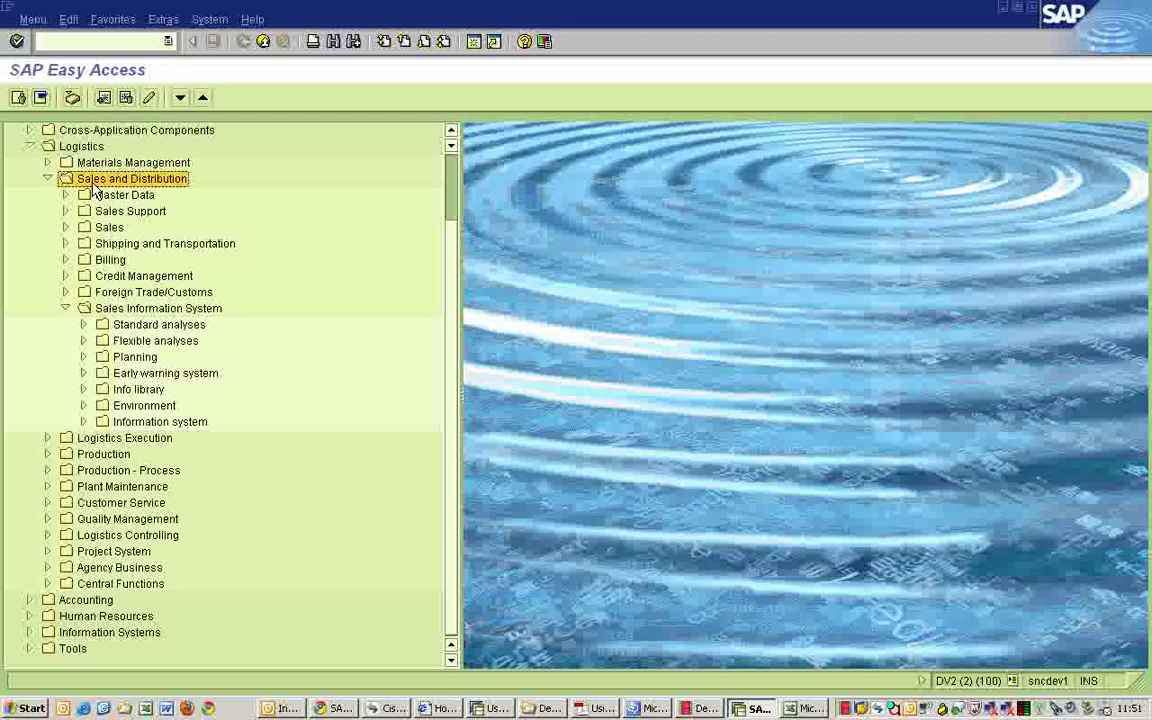
{"action": "left_click", "coordinate": [118, 310]}
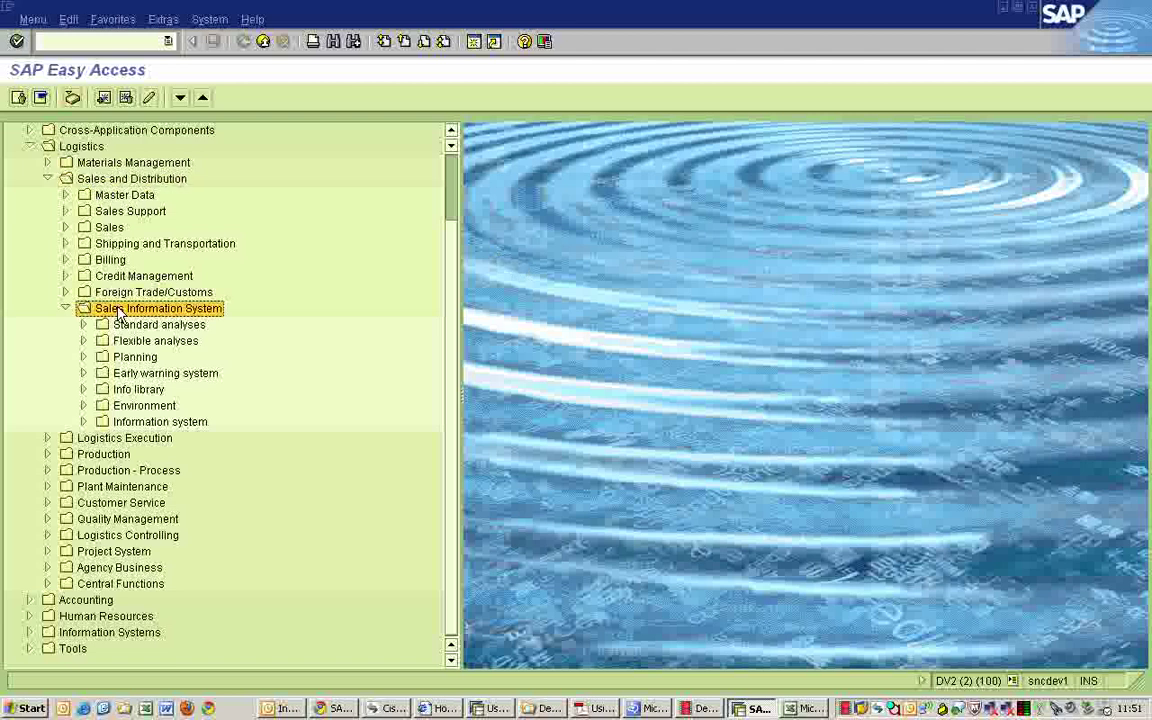
{"action": "left_click", "coordinate": [118, 424]}
{"action": "left_click", "coordinate": [84, 423]}
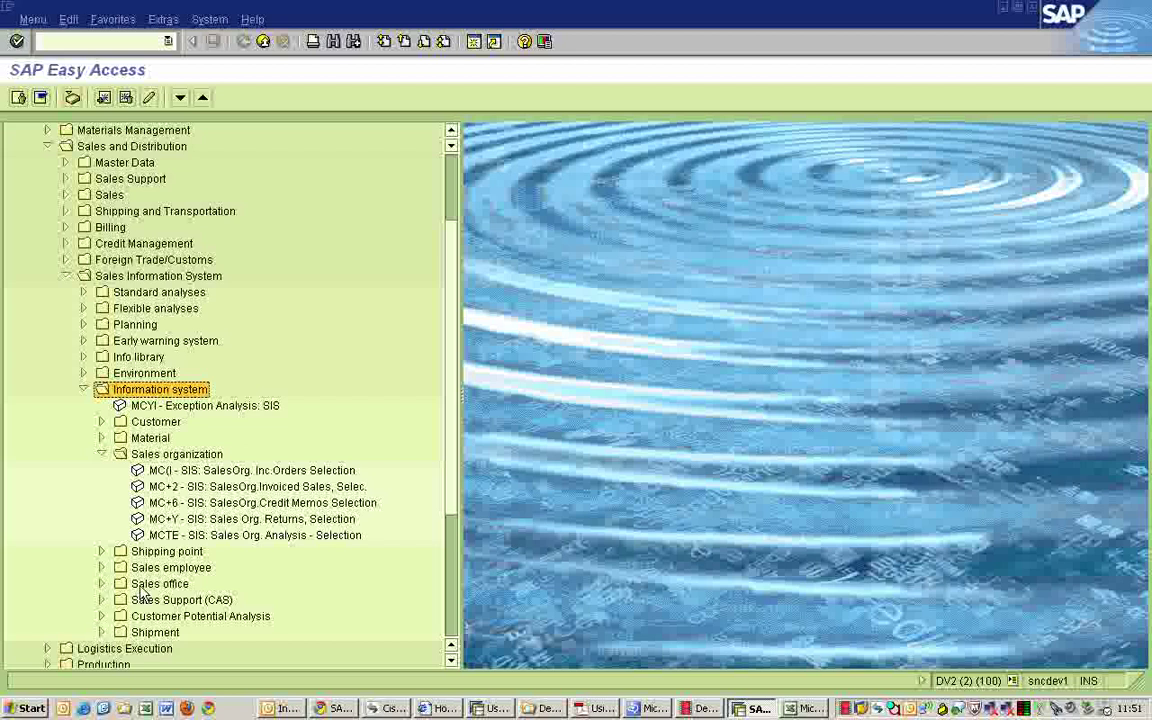
{"action": "left_click", "coordinate": [102, 422]}
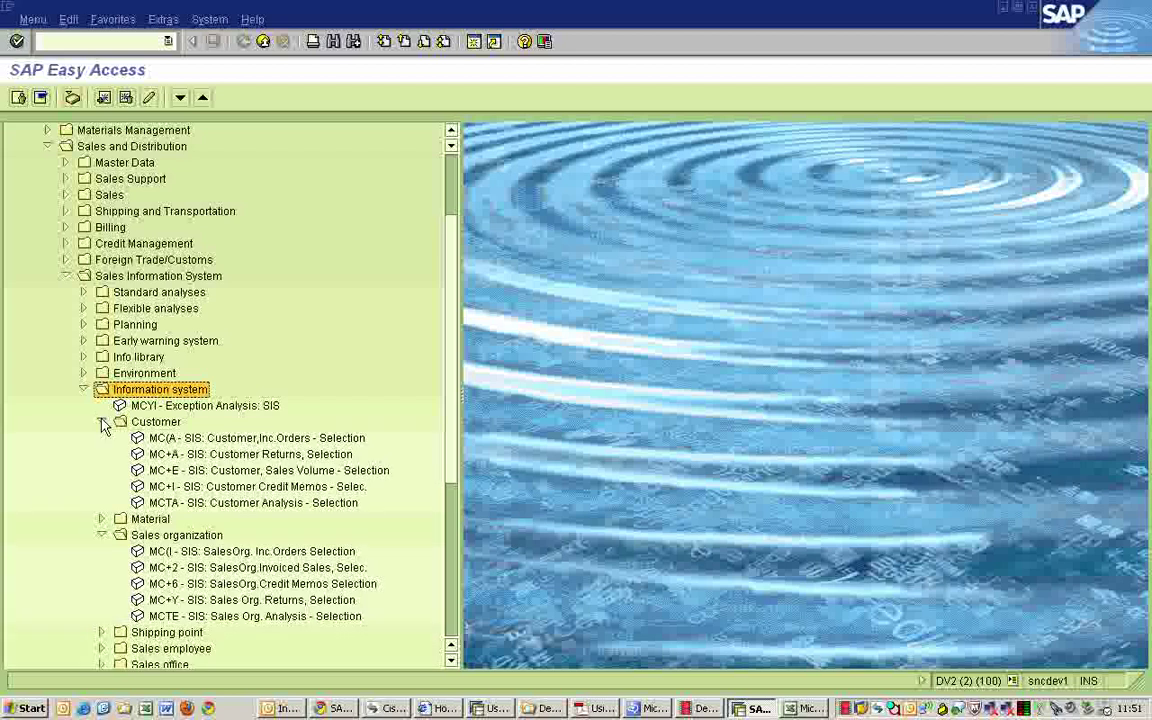
View the incoming orders selection screens for customers, MC(A, and for the sales organization, MC(I, returning to the menu after each.
{"action": "left_click", "coordinate": [225, 440]}
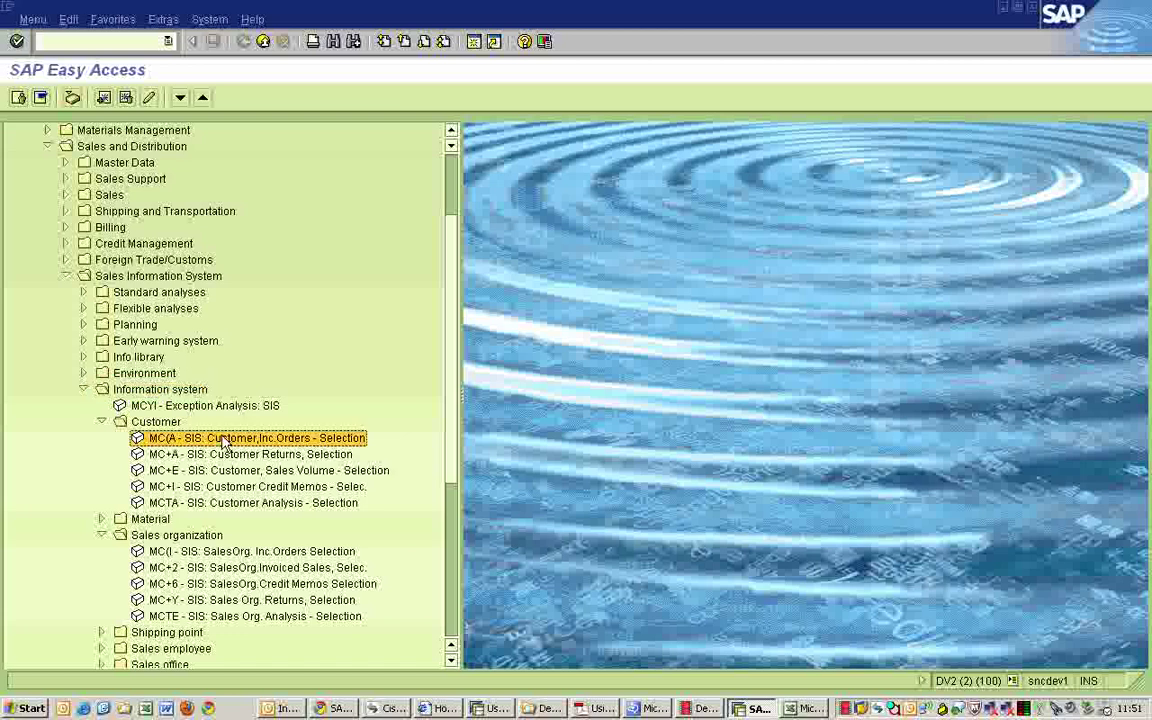
{"action": "double_click", "coordinate": [225, 440]}
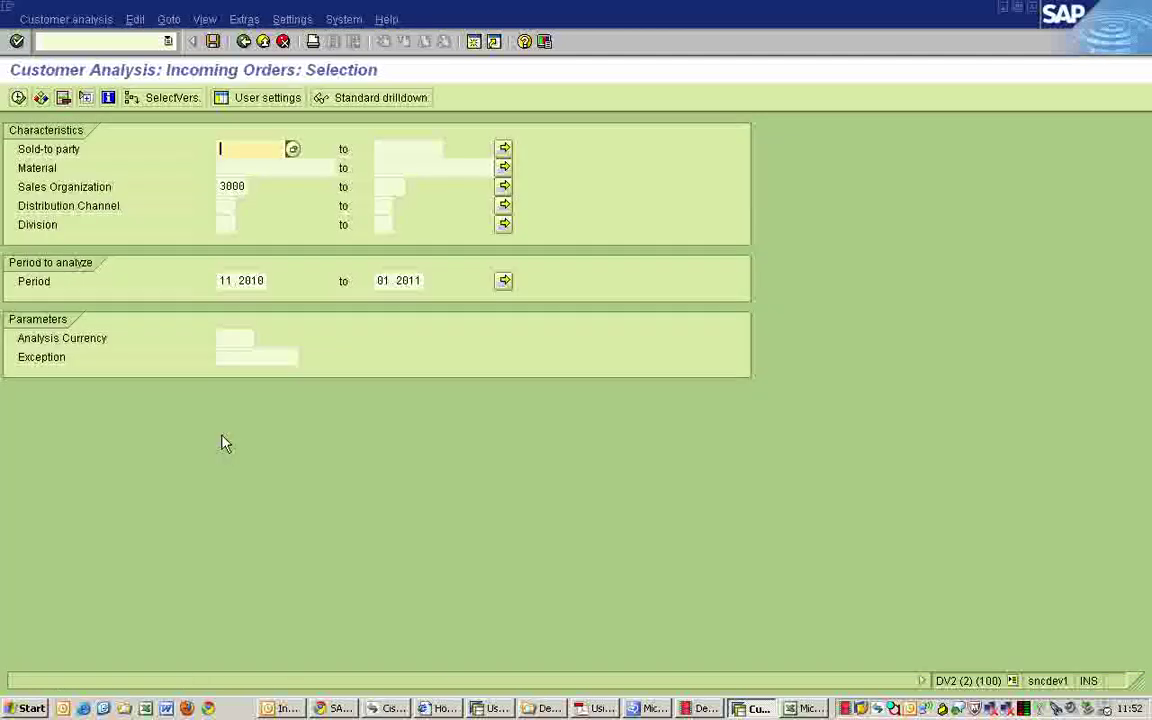
{"action": "left_click", "coordinate": [243, 41]}
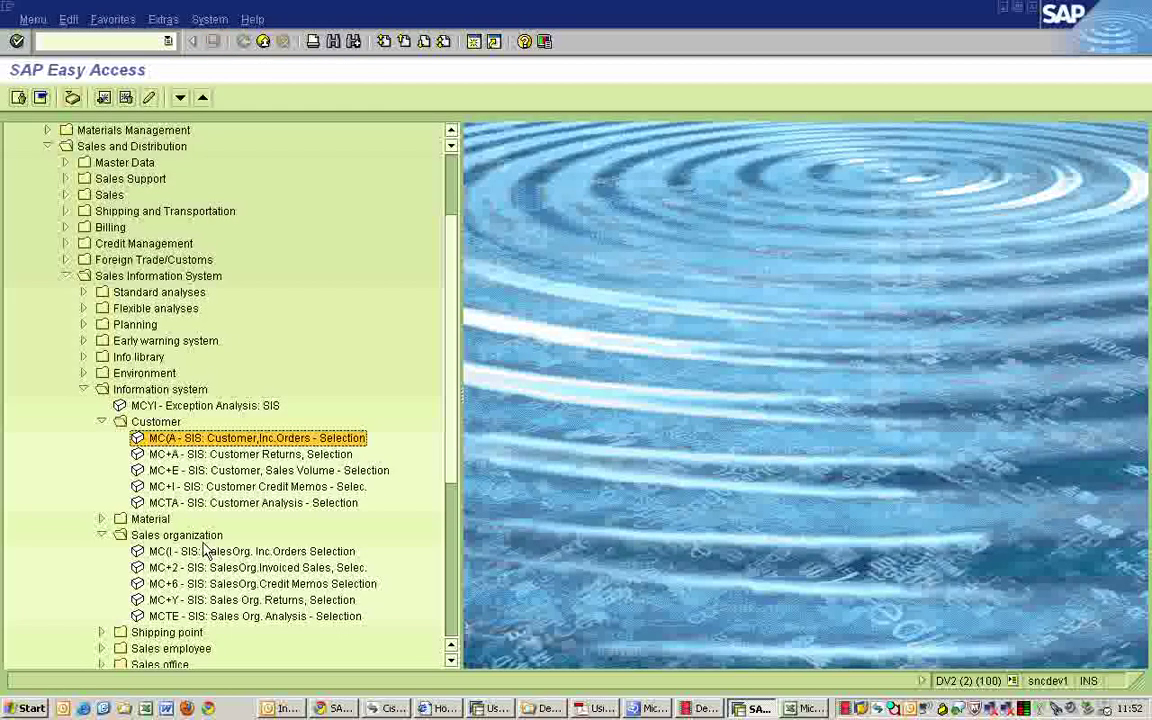
{"action": "double_click", "coordinate": [279, 552]}
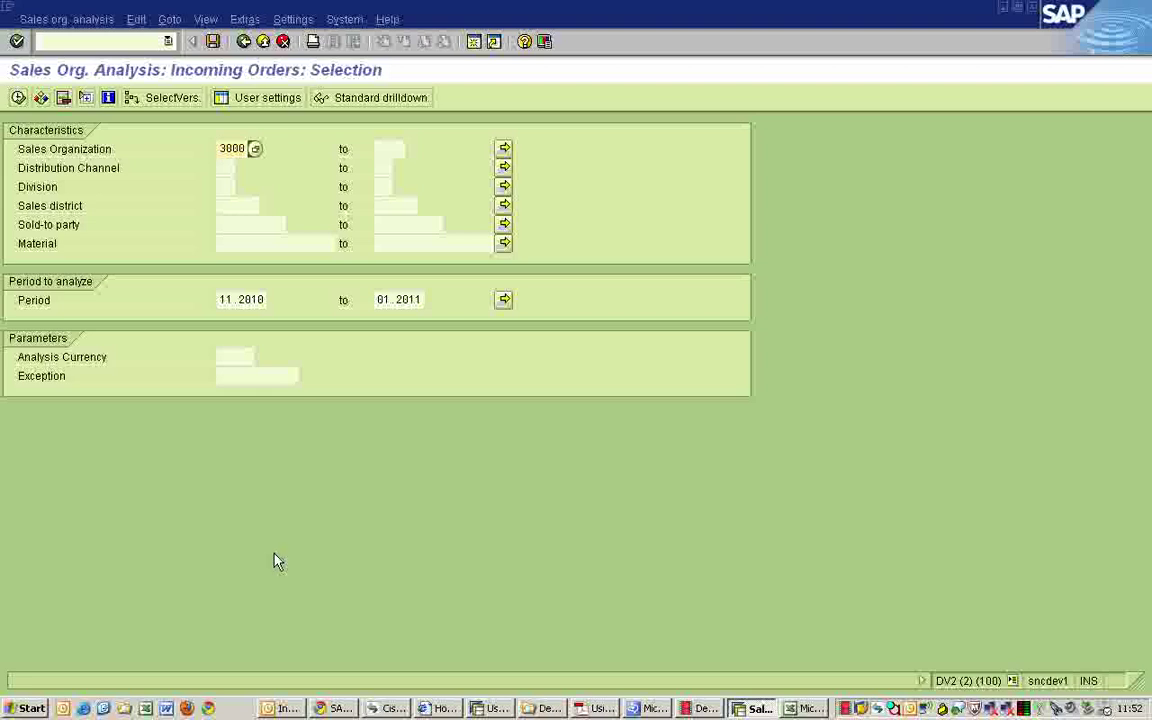
{"action": "left_click", "coordinate": [243, 41]}
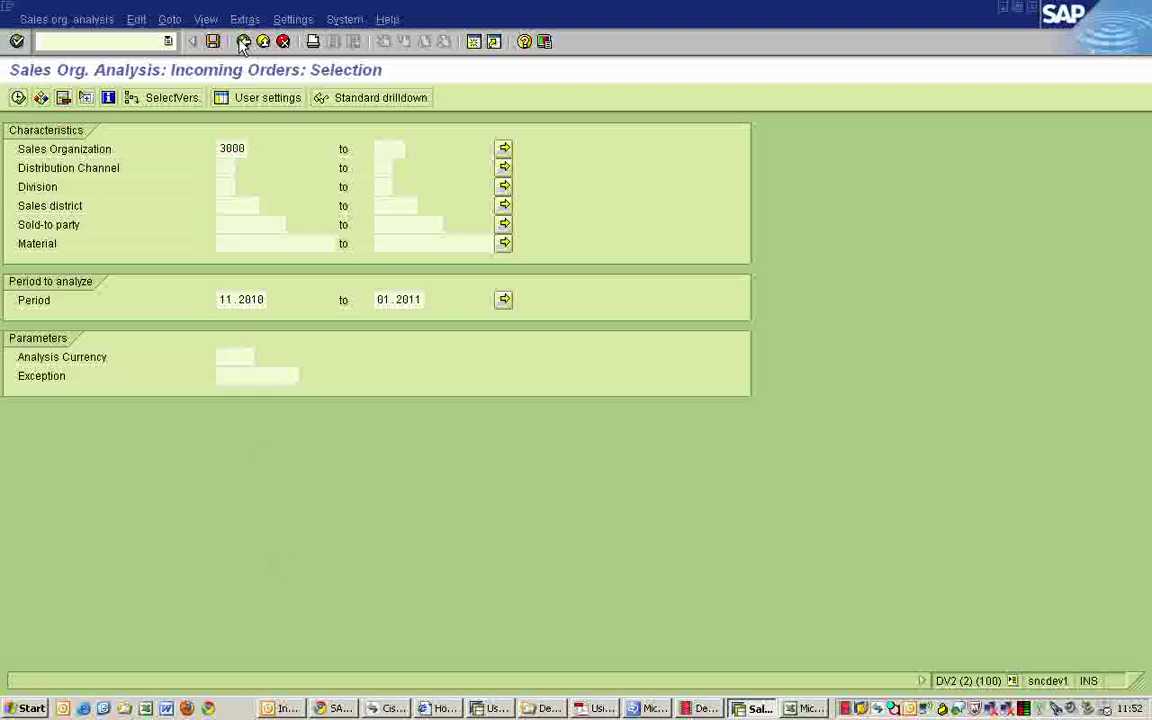
Run the MCTE Sales Org. Analysis with its default selection values.
{"action": "left_click", "coordinate": [245, 616]}
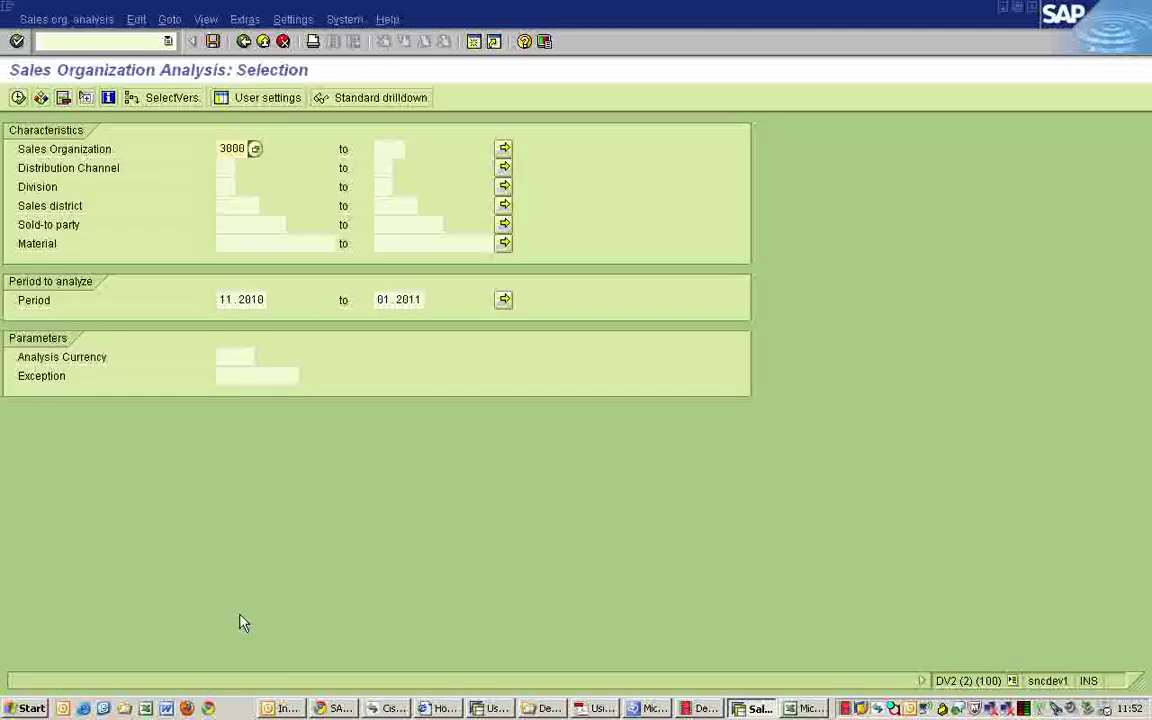
{"action": "key", "text": "F8"}
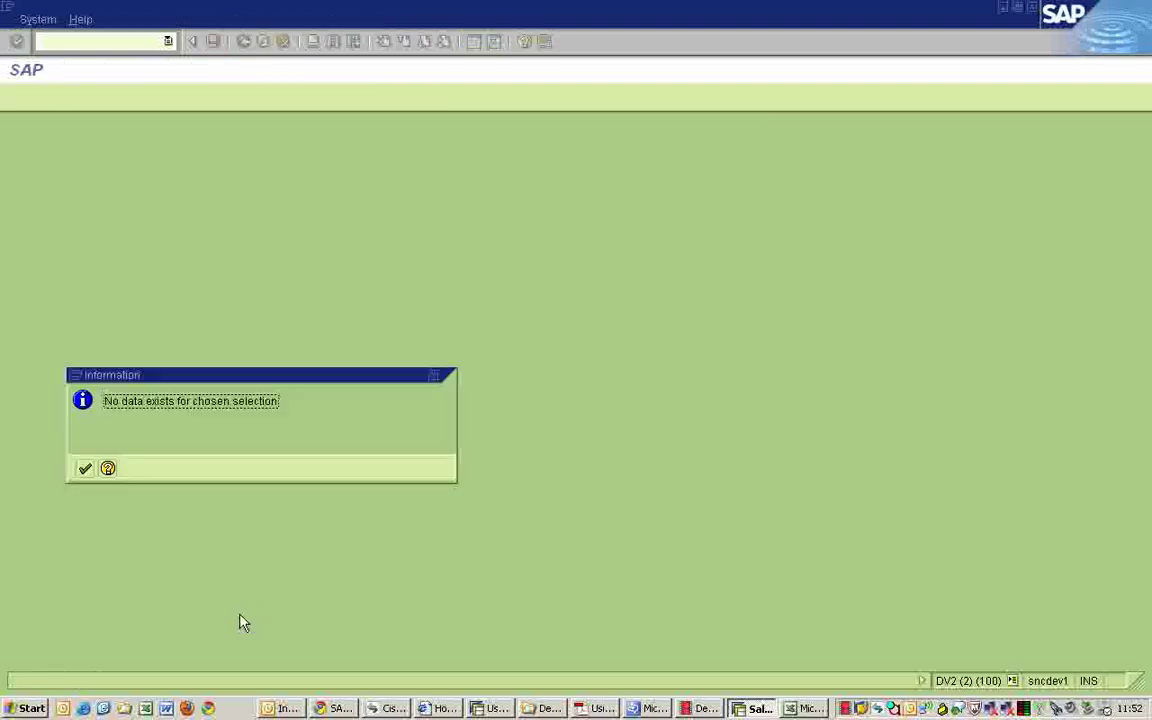
{"action": "key", "text": "Return"}
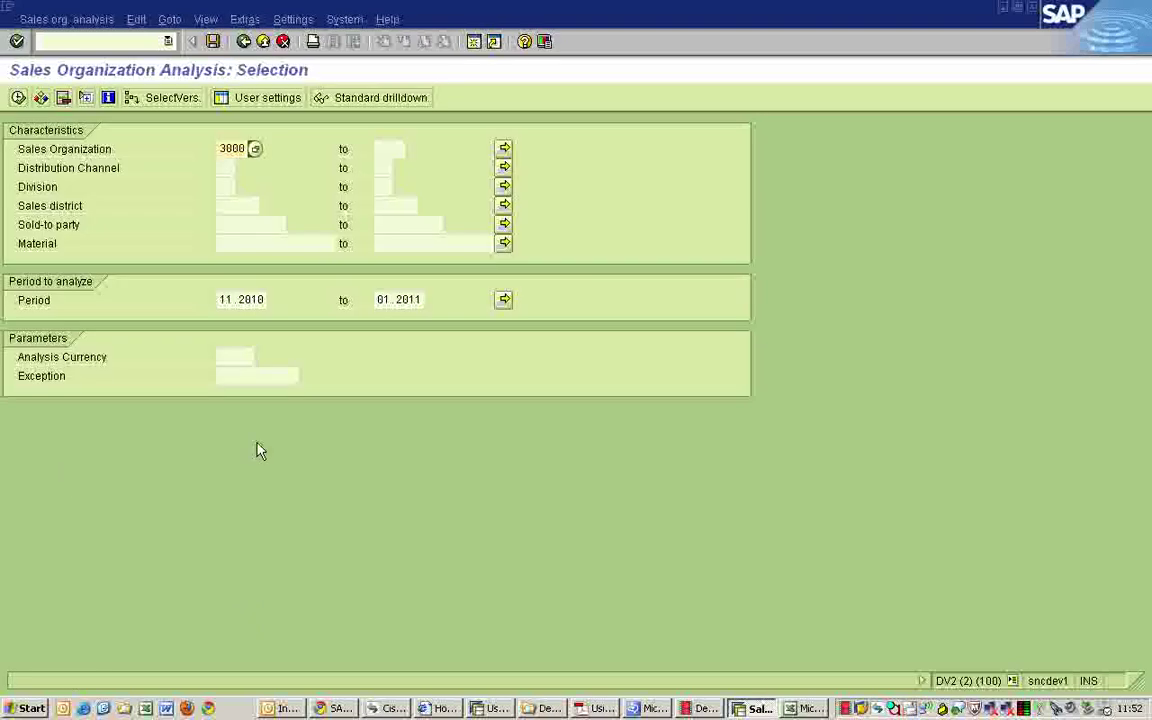
Set the start of the analysis period to 01.2010, rerun the sales organization analysis and return to the menu.
{"action": "left_click", "coordinate": [227, 303]}
{"action": "key", "text": "BackSpace"}
{"action": "type", "text": "0"}
{"action": "key", "text": "F8"}
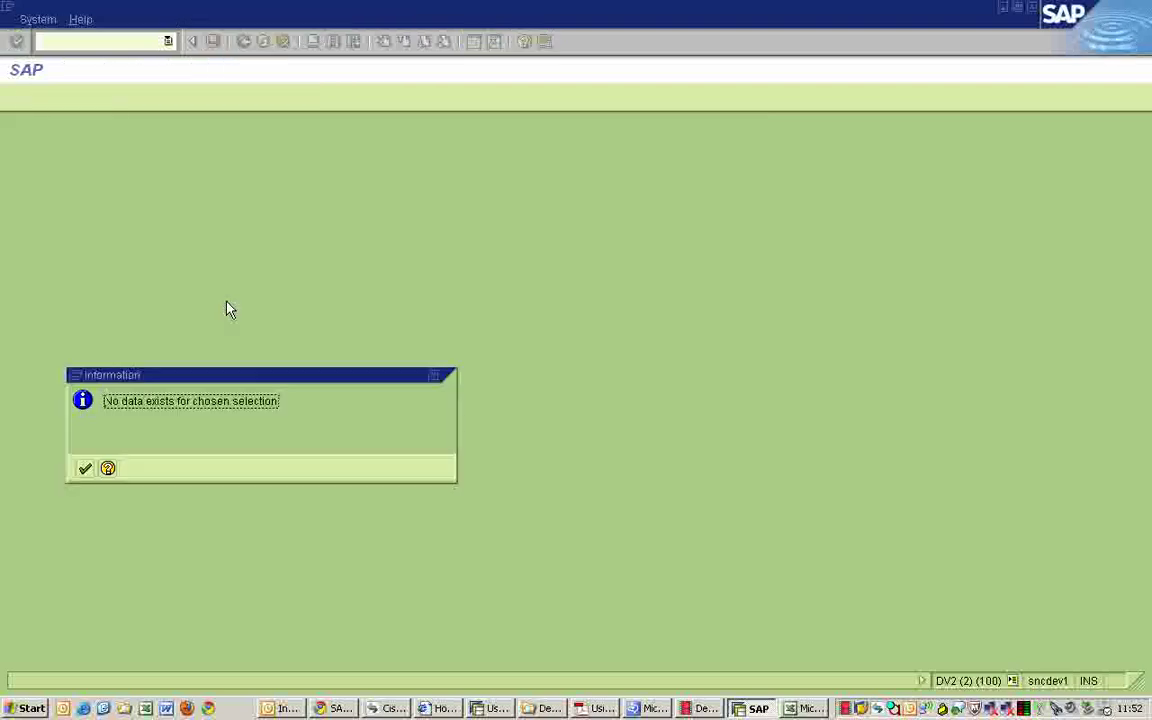
{"action": "key", "text": "Return"}
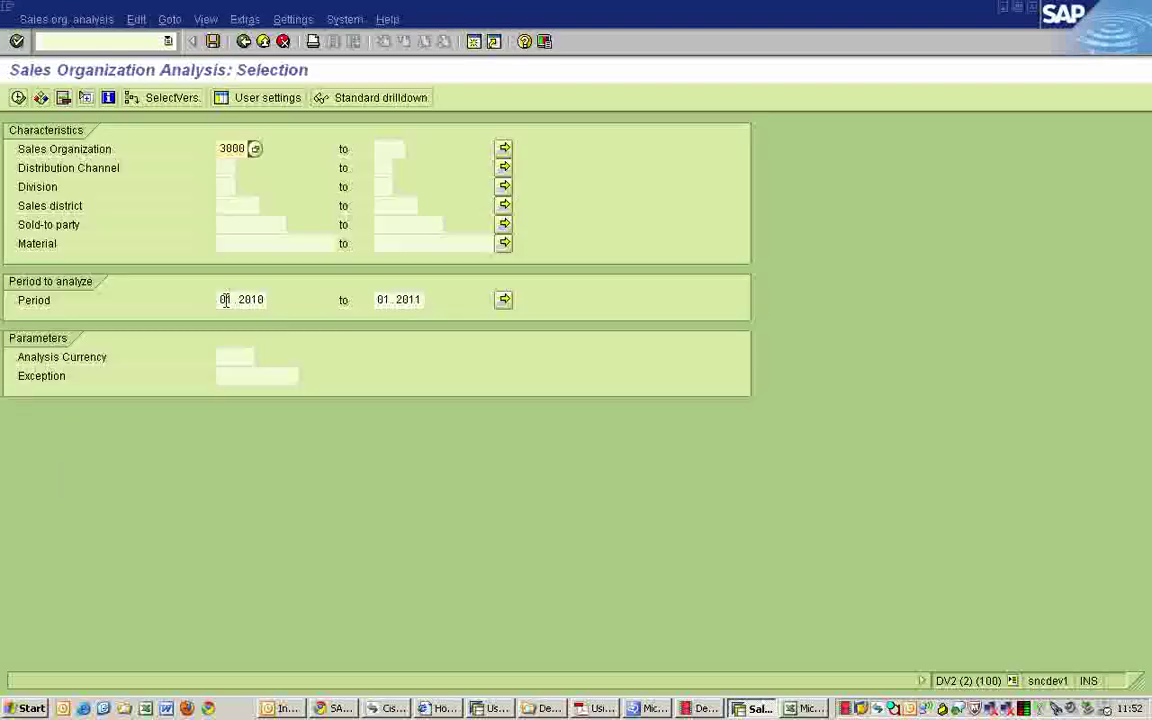
{"action": "left_click", "coordinate": [243, 41]}
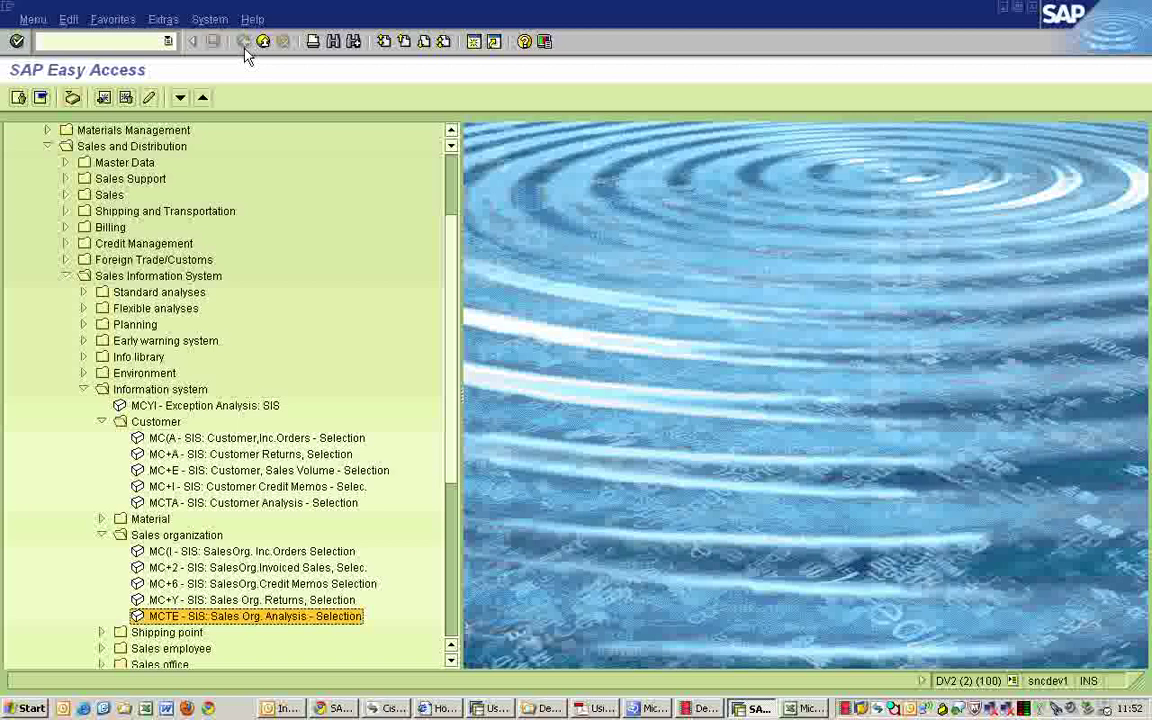
View the MCYI Exception Analysis entry screen and leave it without running an analysis.
{"action": "double_click", "coordinate": [246, 405]}
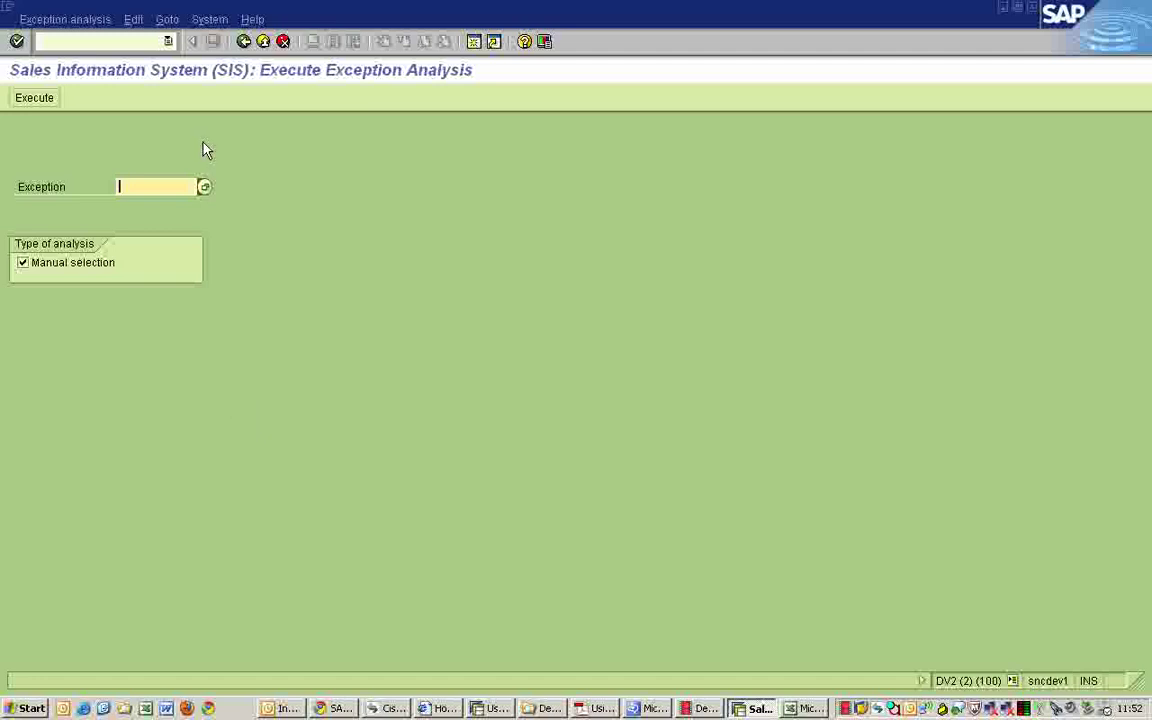
{"action": "left_click", "coordinate": [243, 41]}
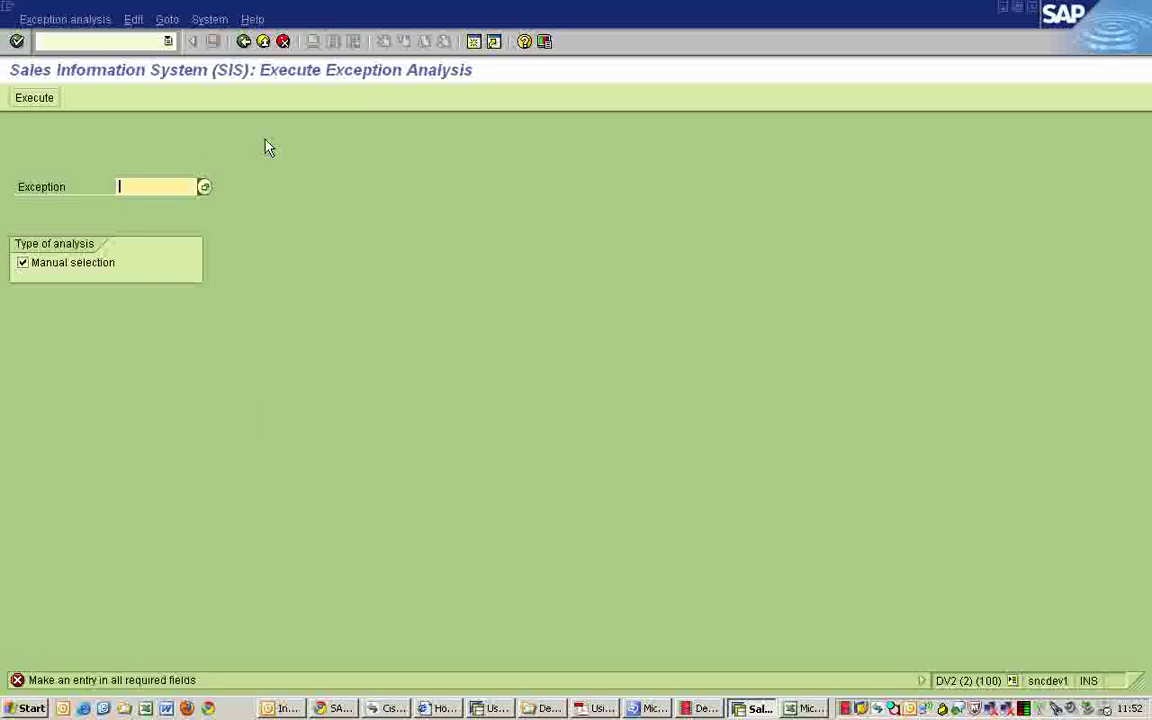
{"action": "left_click", "coordinate": [283, 41]}
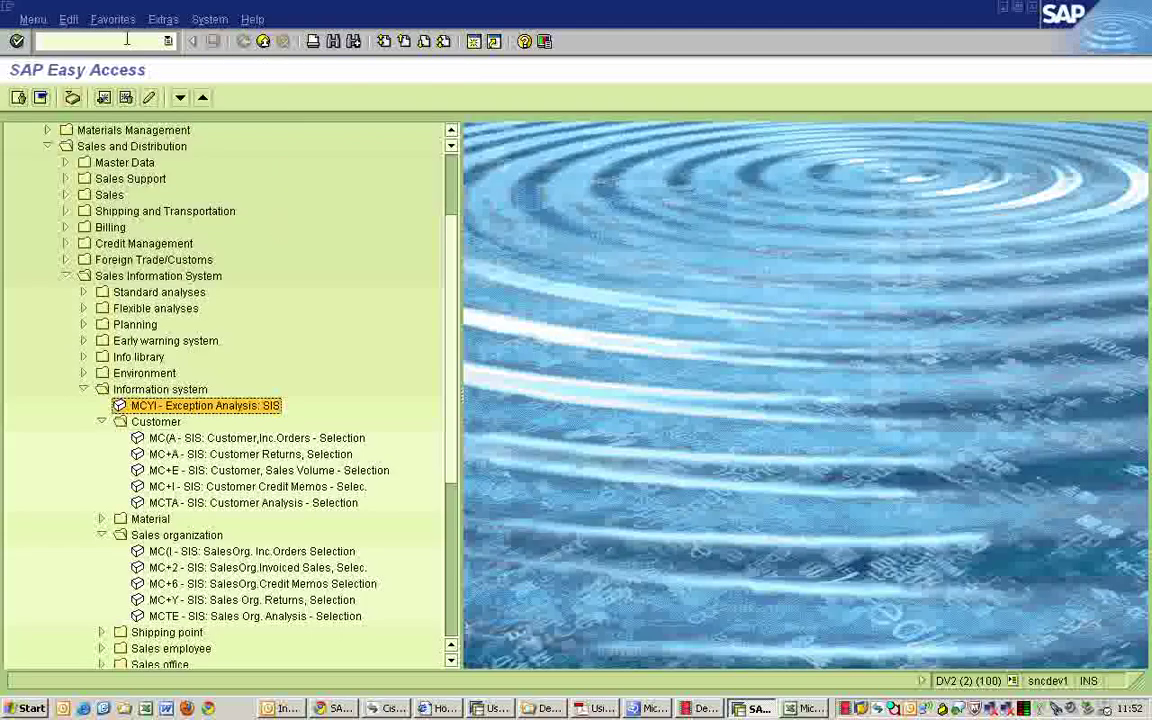
Open transaction zrlm07 and run the regulatory rejection open order report with rejection code ZR.
{"action": "type", "text": "zrlm07"}
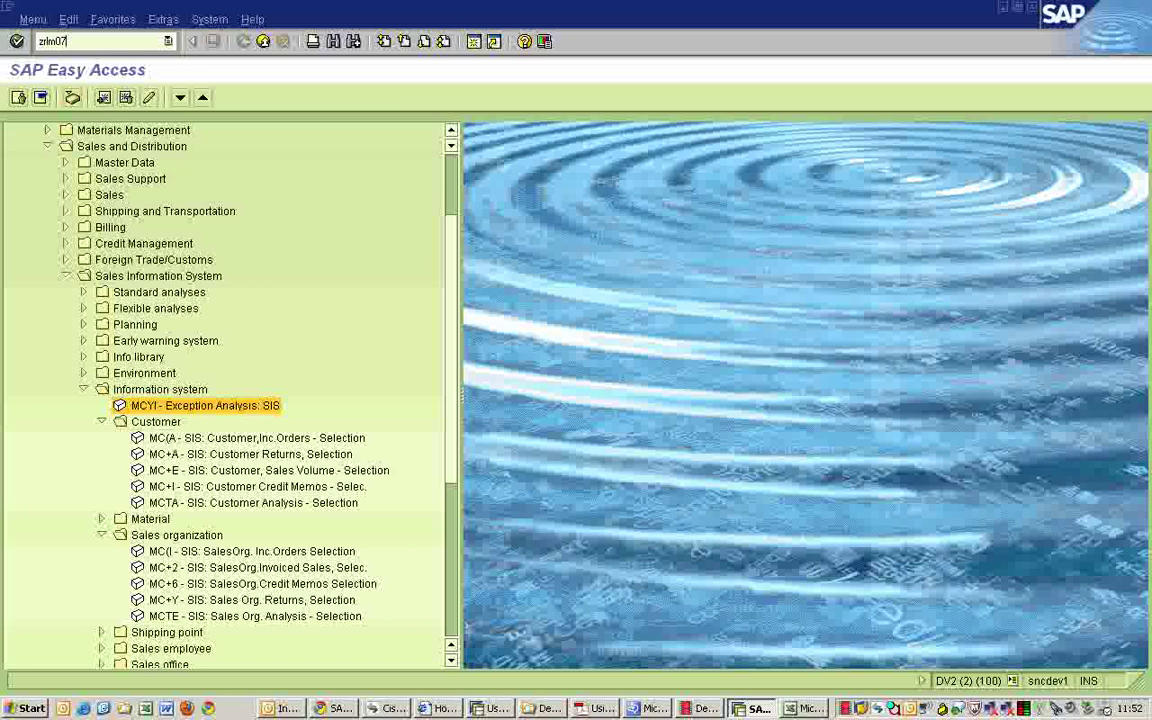
{"action": "key", "text": "Return"}
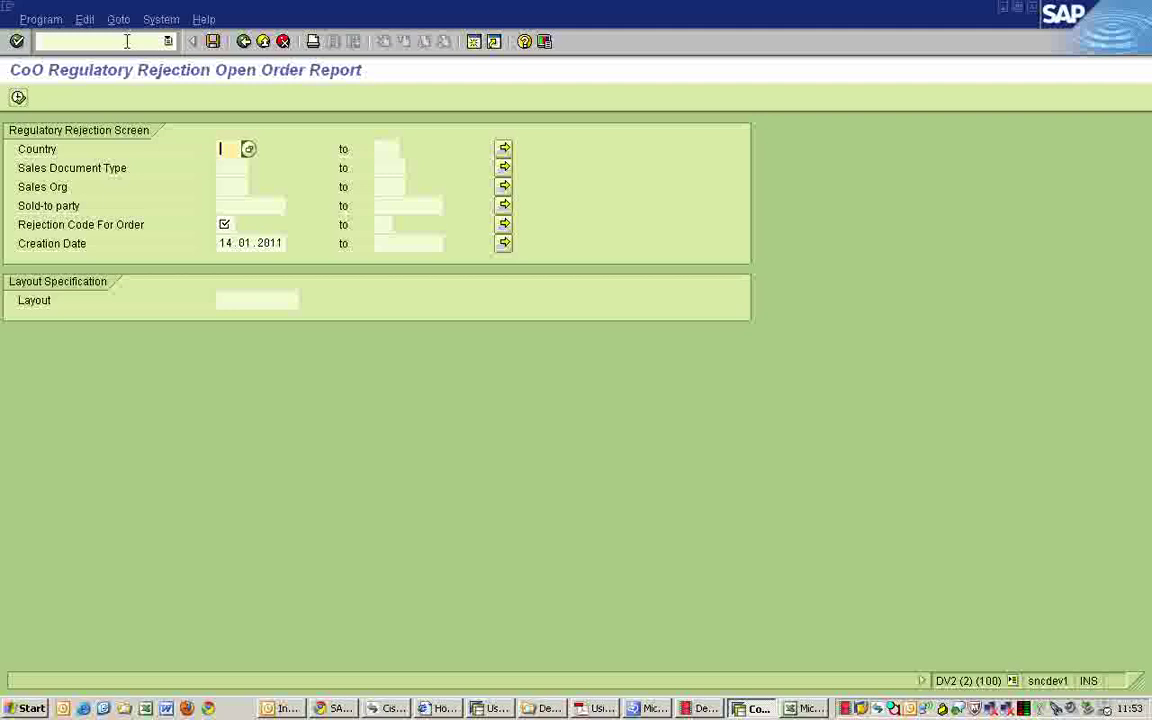
{"action": "left_click", "coordinate": [228, 225]}
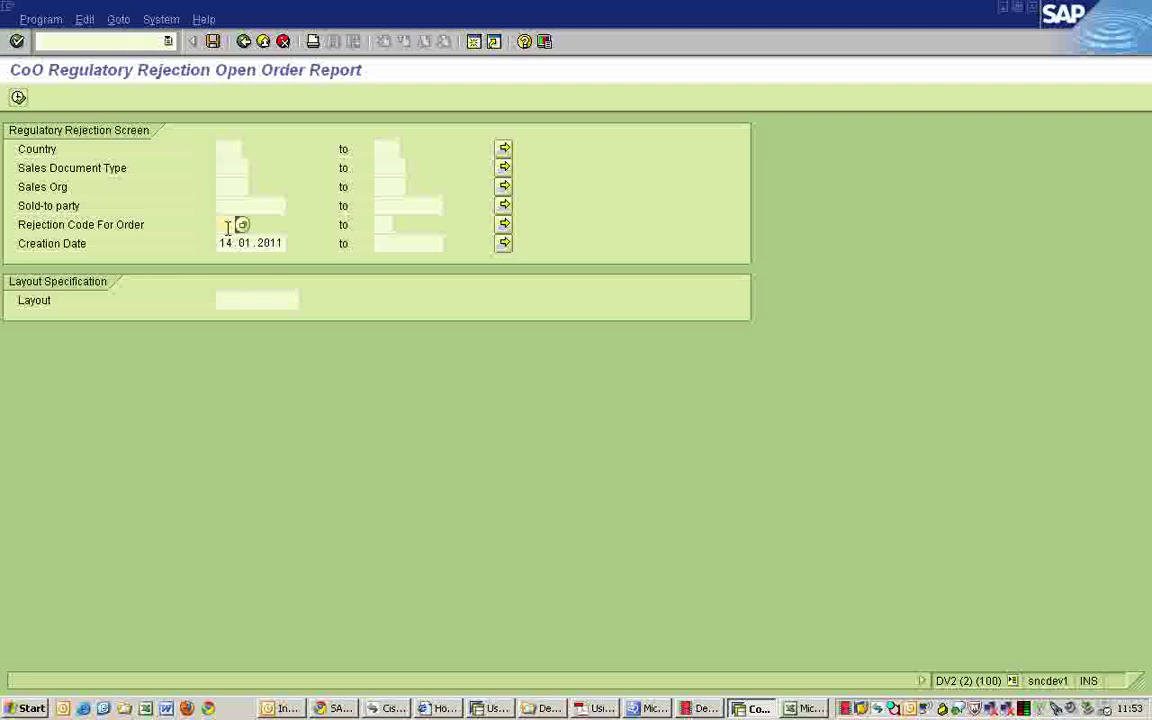
{"action": "type", "text": "Z8"}
{"action": "key", "text": "F8"}
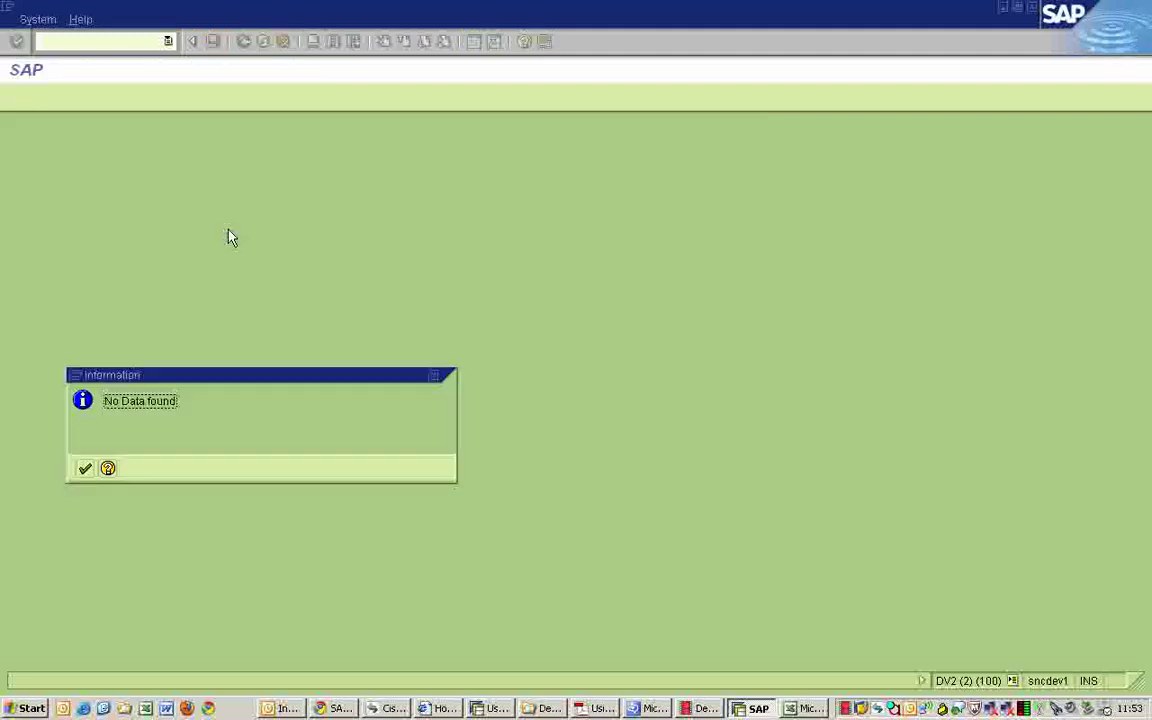
{"action": "key", "text": "Return"}
Set the creation date range to 14.01.2010 through 10.01.2011 and run the open order report.
{"action": "left_click", "coordinate": [277, 243]}
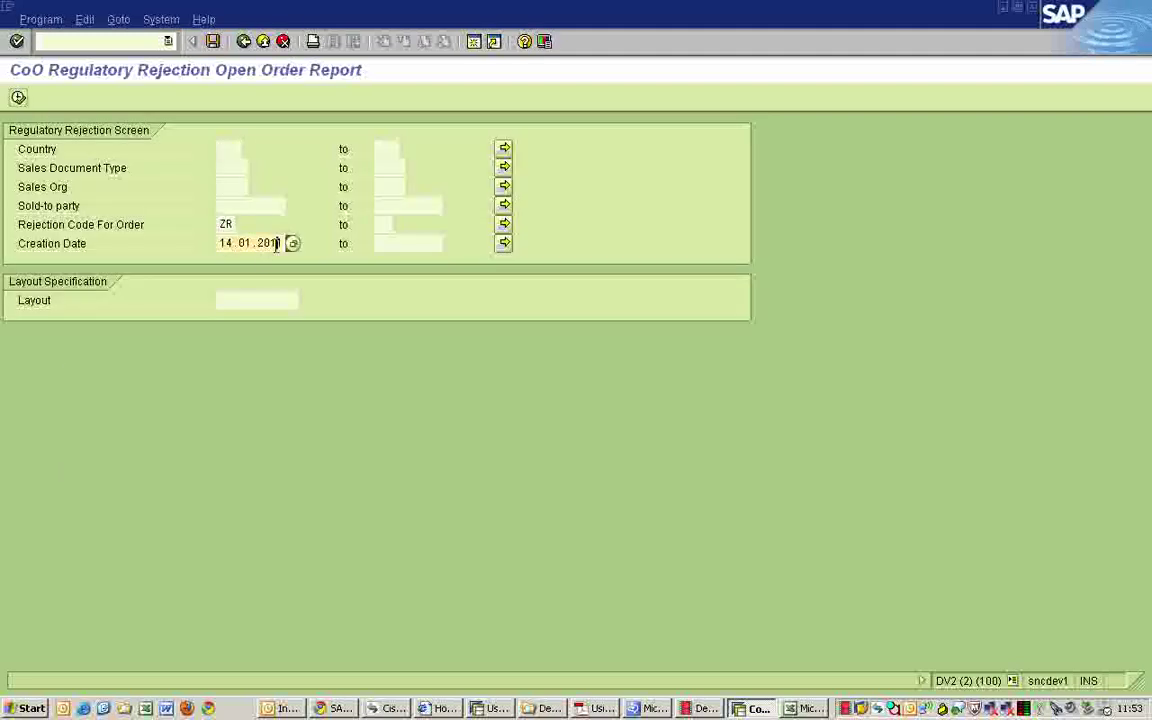
{"action": "key", "text": "Delete"}
{"action": "type", "text": "010"}
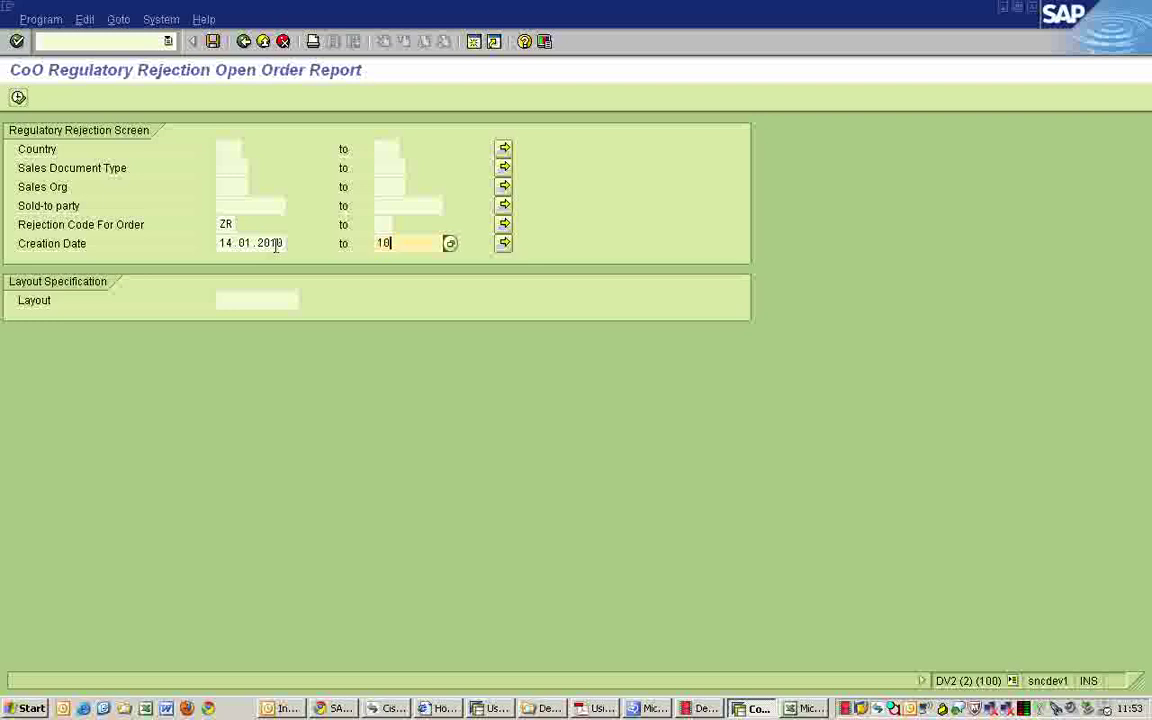
{"action": "type", "text": "012011"}
{"action": "type", "text": "1"}
{"action": "key", "text": "Return"}
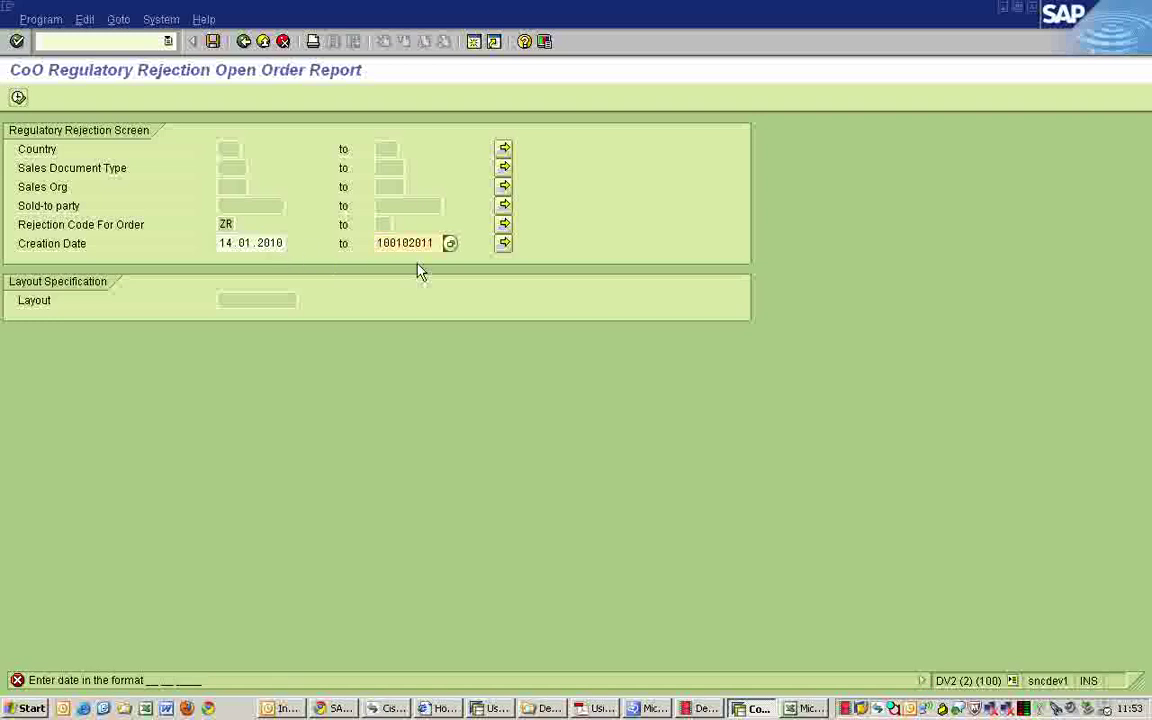
{"action": "key", "text": "Return"}
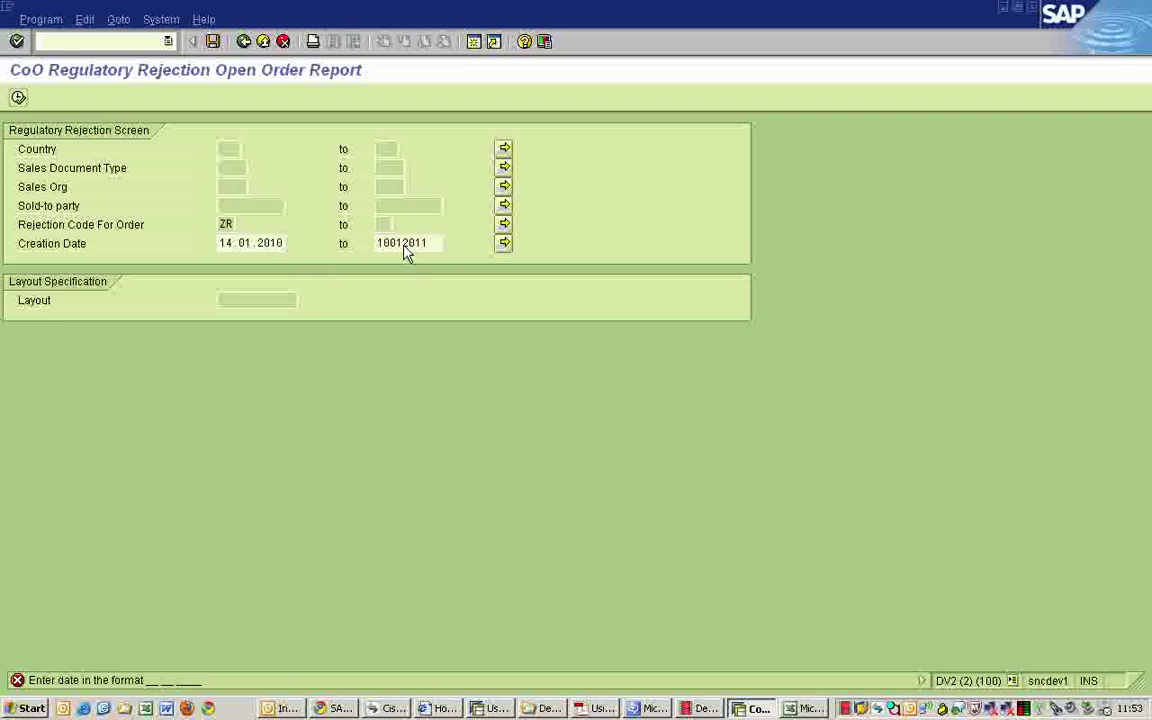
{"action": "left_click", "coordinate": [18, 97]}
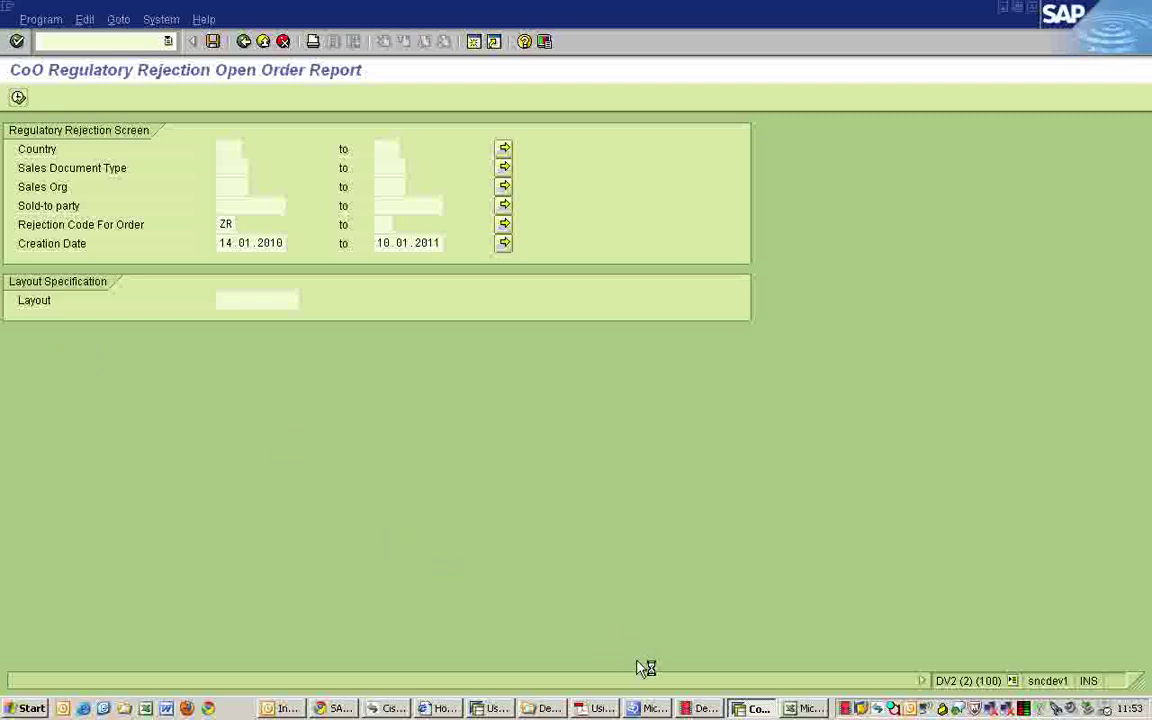
Check the open order report's export options without exporting anything, and return to the selection screen.
{"action": "left_click", "coordinate": [684, 709]}
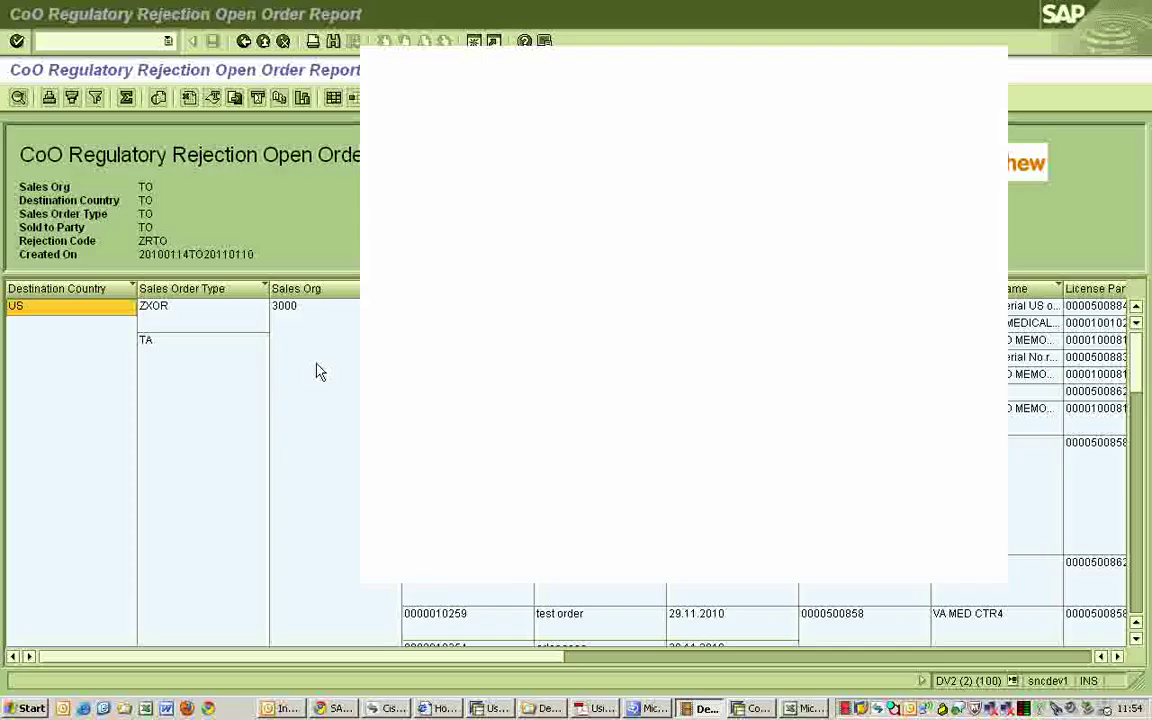
{"action": "left_click", "coordinate": [210, 222]}
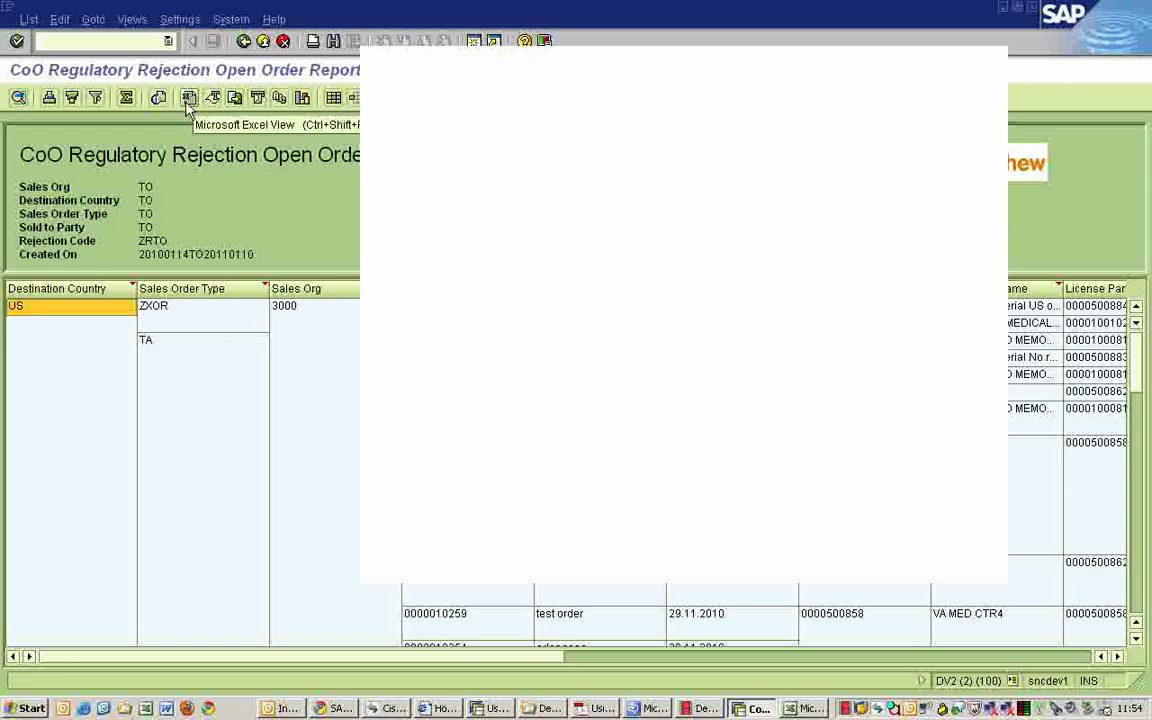
{"action": "left_click", "coordinate": [236, 100]}
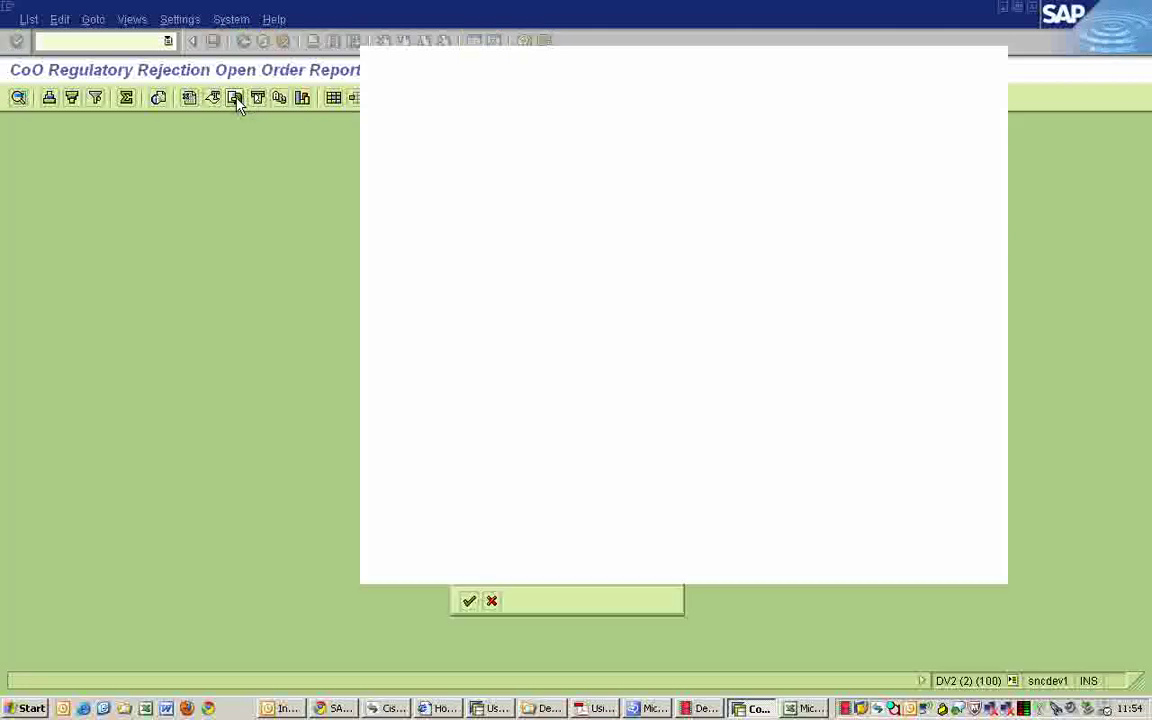
{"action": "left_click", "coordinate": [492, 601]}
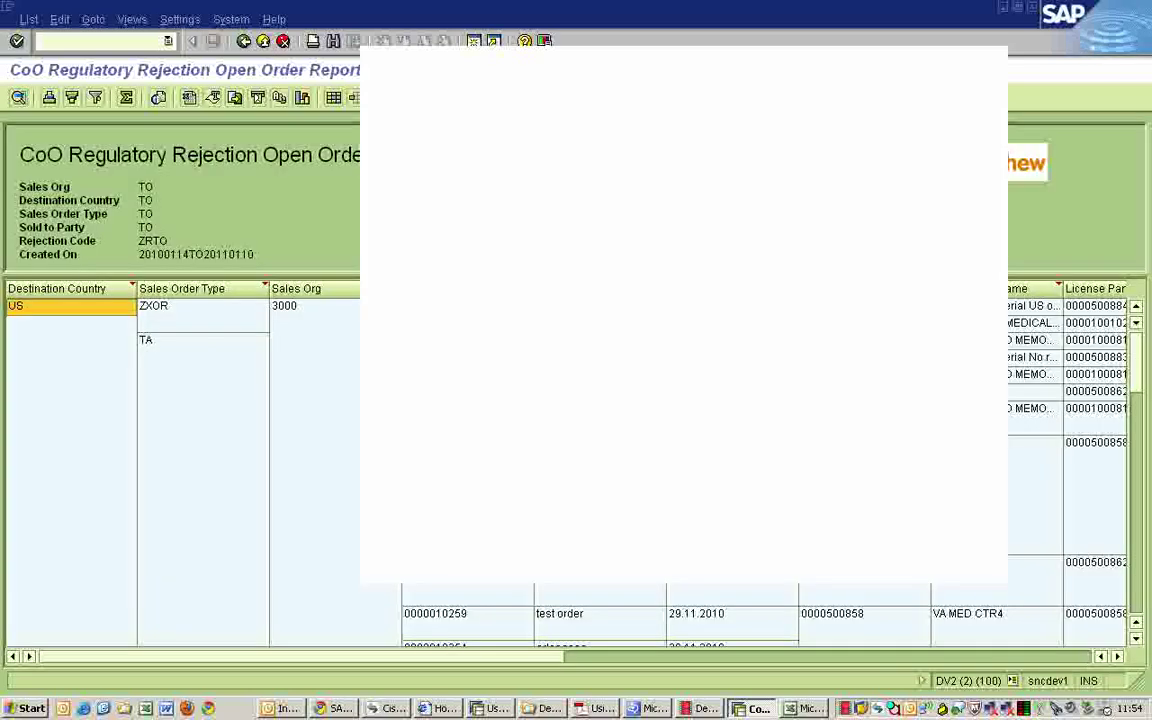
{"action": "left_click", "coordinate": [332, 102]}
{"action": "left_click", "coordinate": [243, 41]}
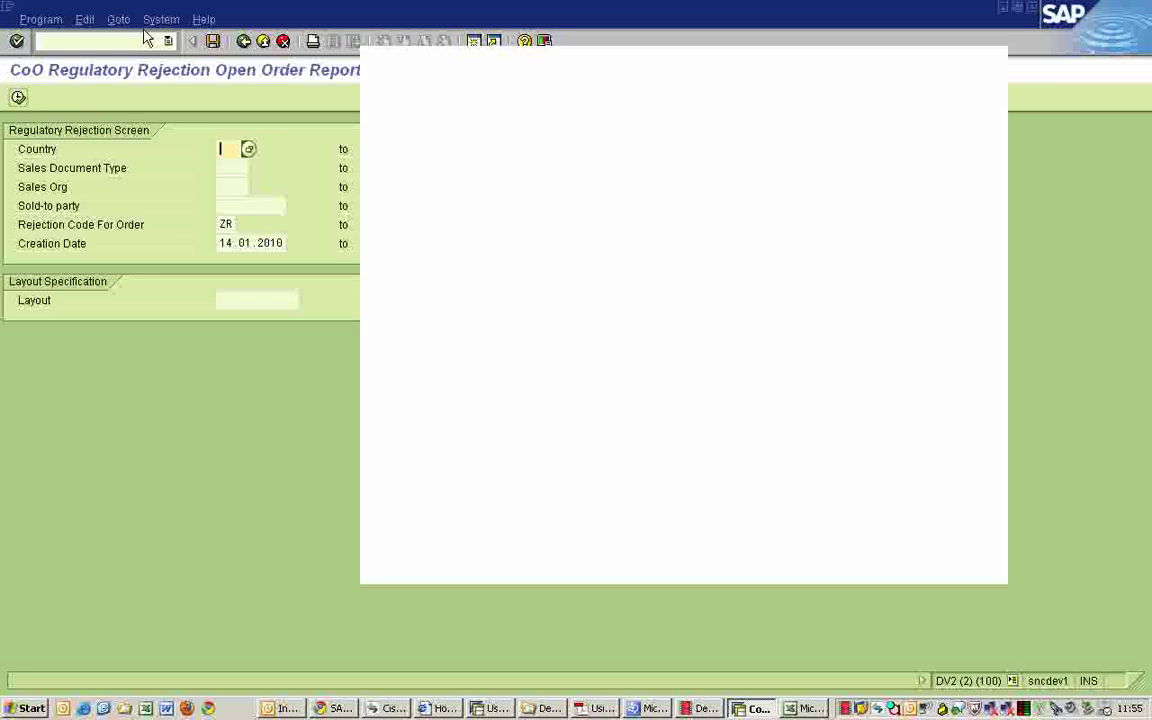
Open SAP Query with transaction code /nsq01, view the QuickViewer start screen and return to the query list.
{"action": "left_click", "coordinate": [104, 45]}
{"action": "type", "text": "/nsq01"}
{"action": "key", "text": "Return"}
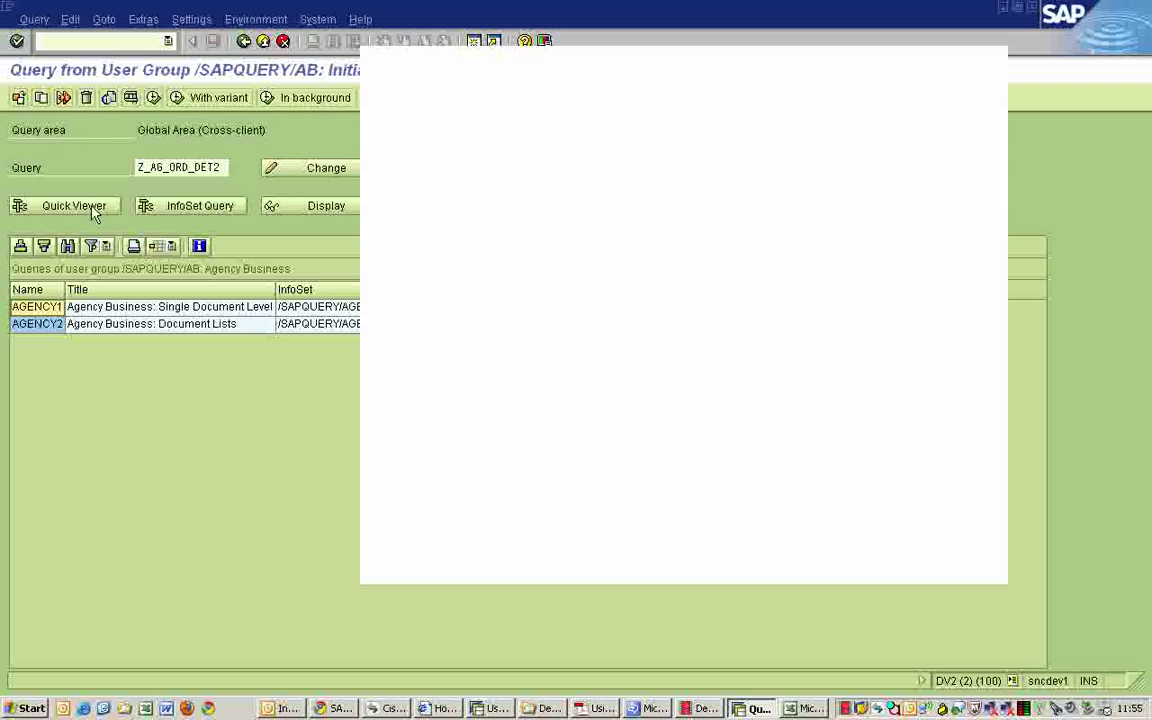
{"action": "left_click", "coordinate": [96, 210]}
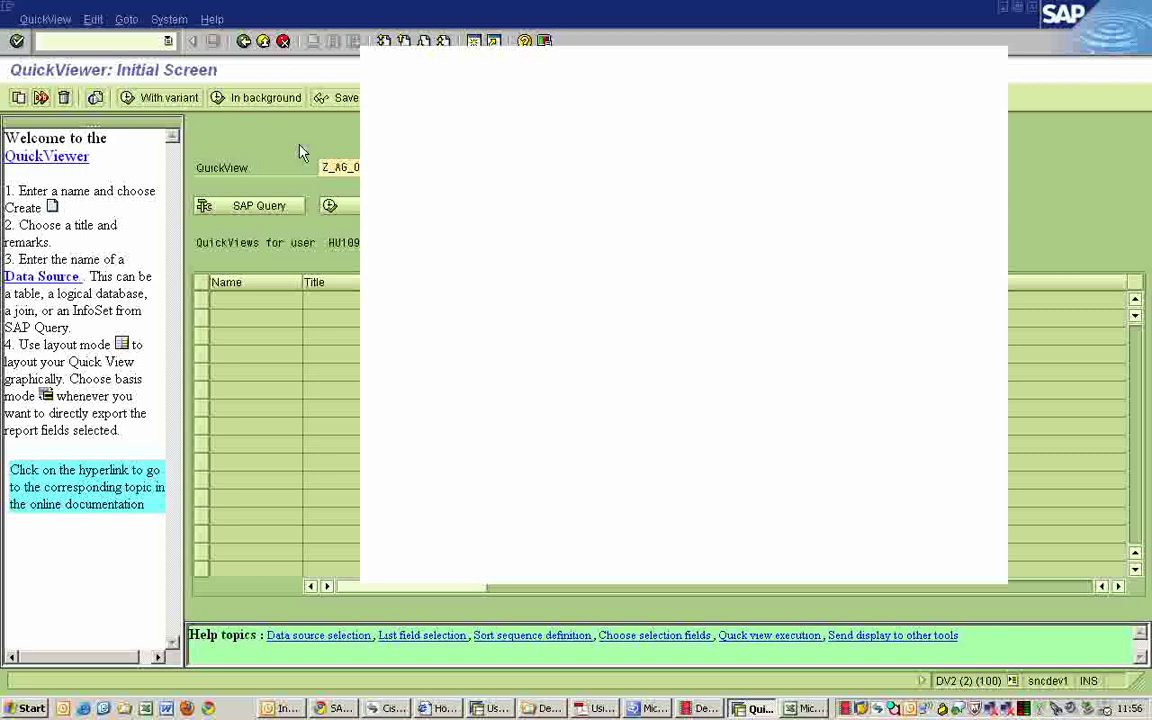
{"action": "left_click", "coordinate": [243, 41]}
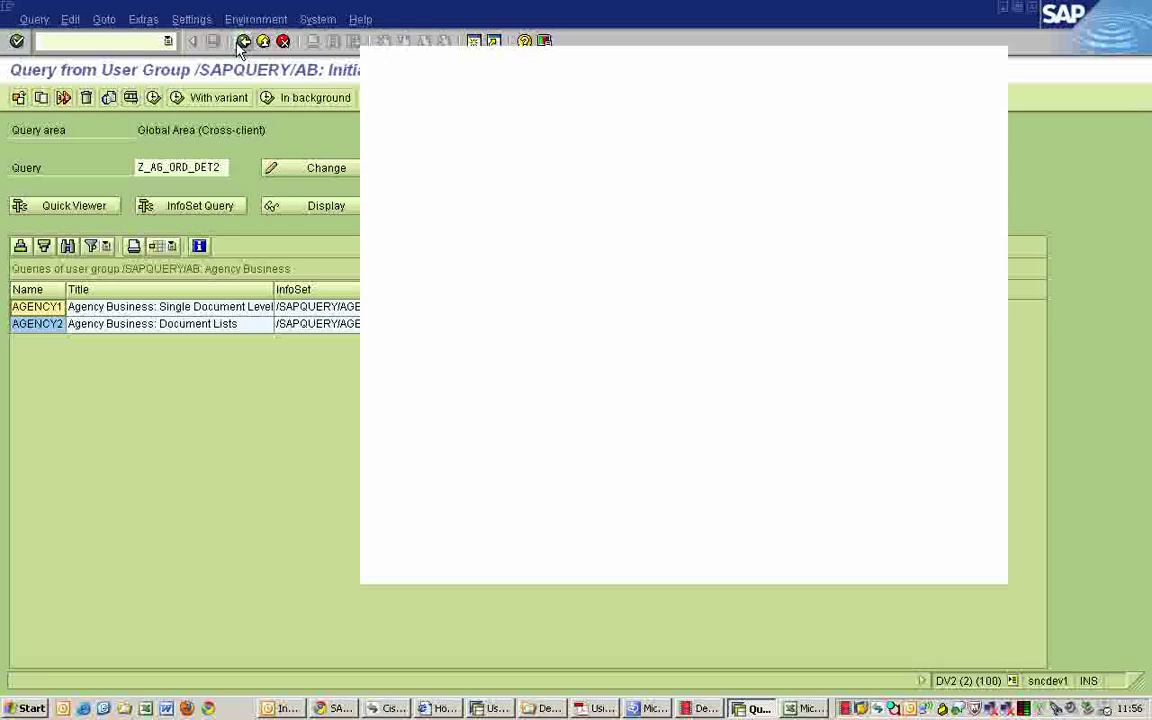
Leave SAP Query, review the user group, infoset and query setup sequence in the Excel workbook Book1.xls, and return to SAP.
{"action": "left_click", "coordinate": [243, 41]}
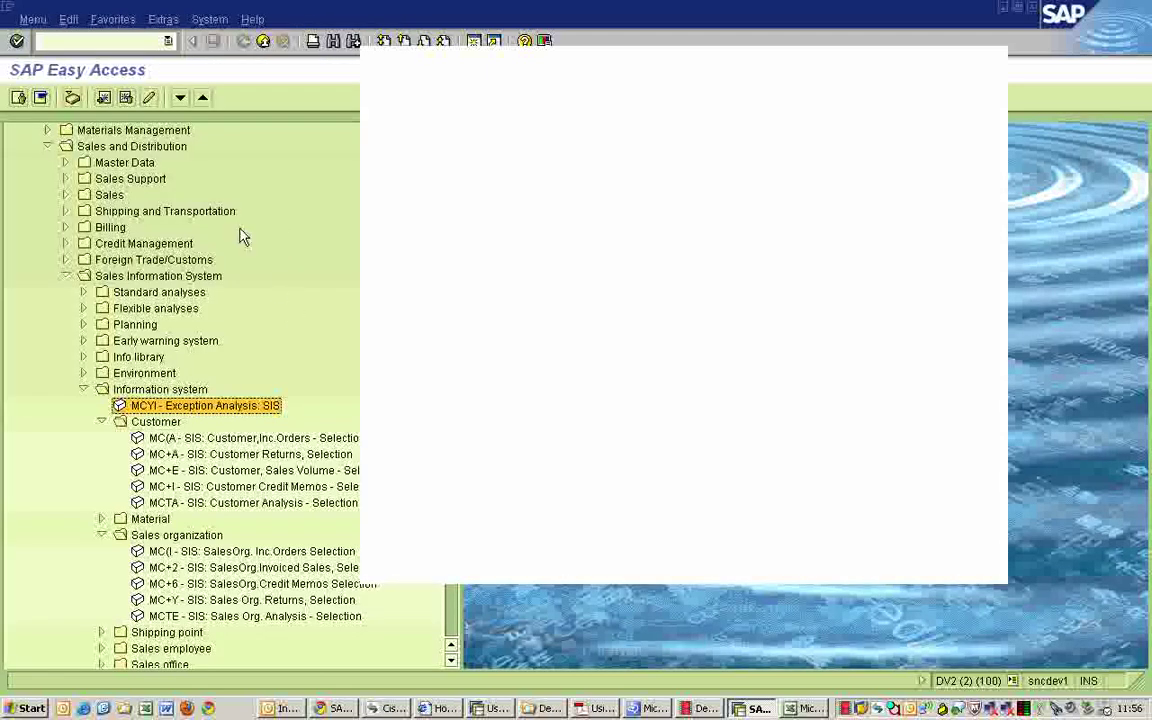
{"action": "left_click", "coordinate": [92, 42]}
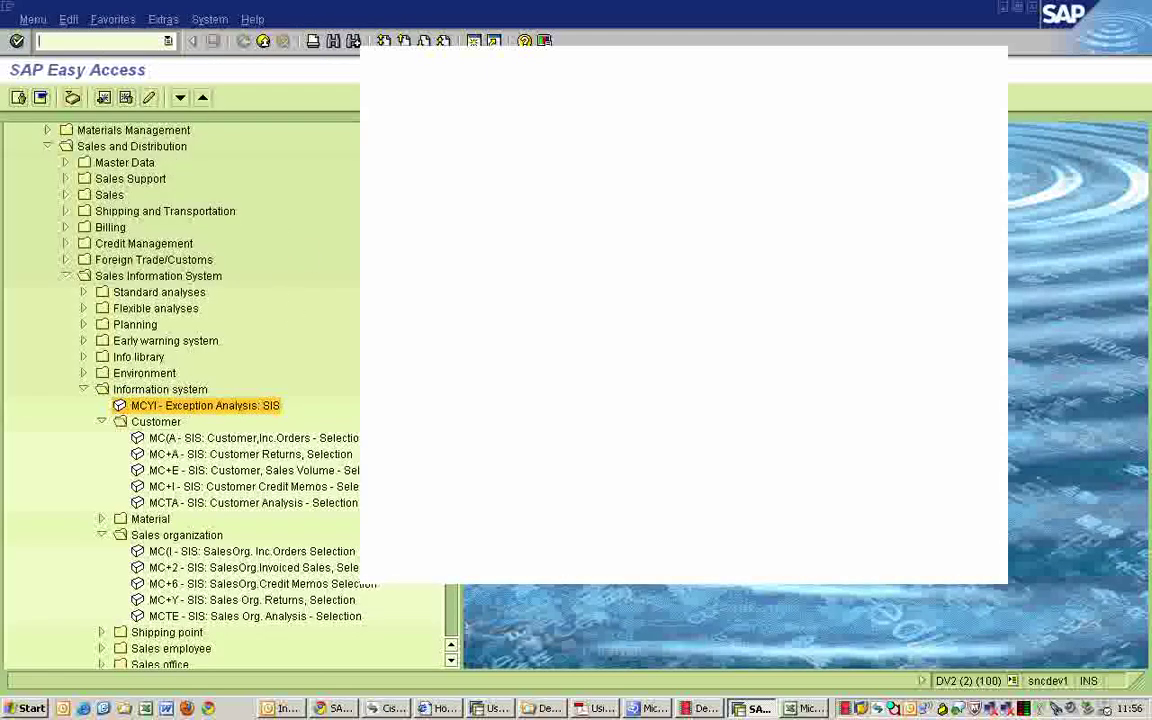
{"action": "left_click", "coordinate": [797, 710]}
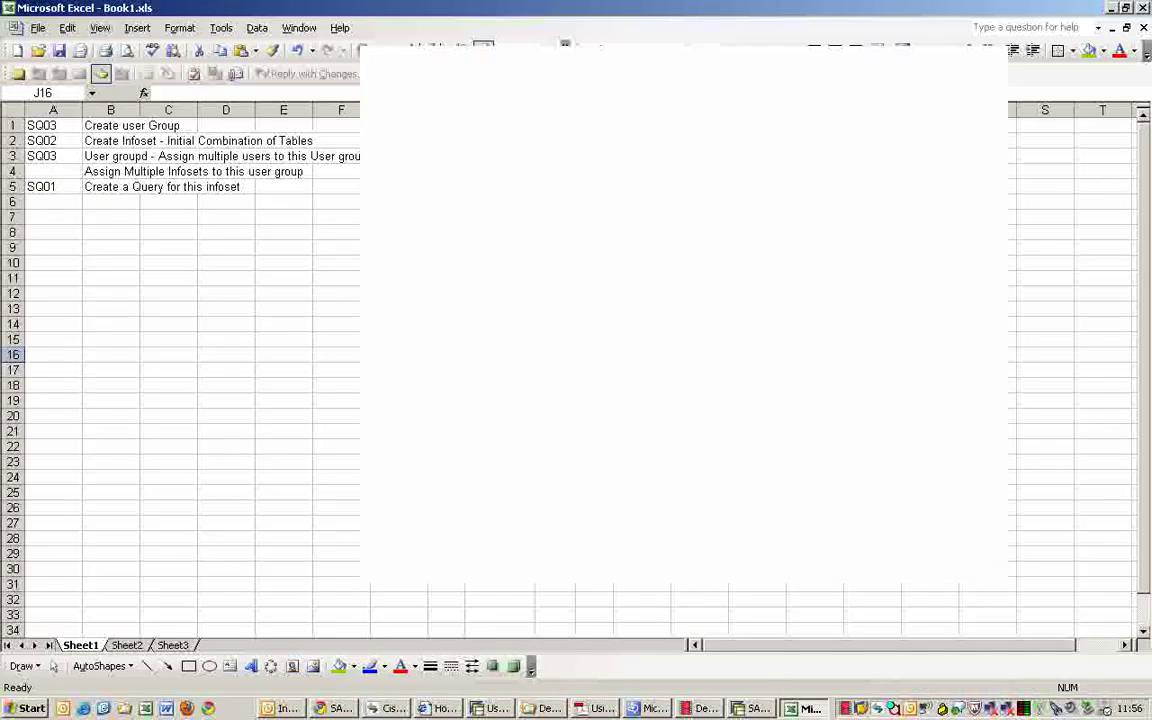
{"action": "left_click", "coordinate": [500, 187]}
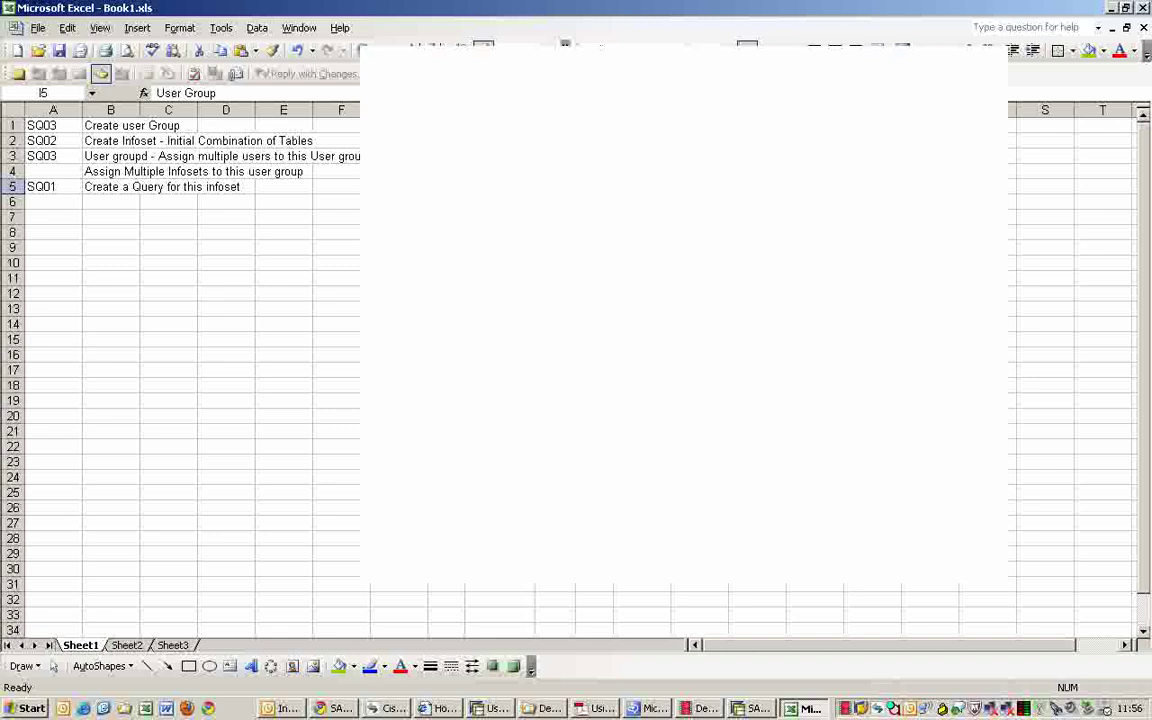
{"action": "key", "text": "alt+Tab"}
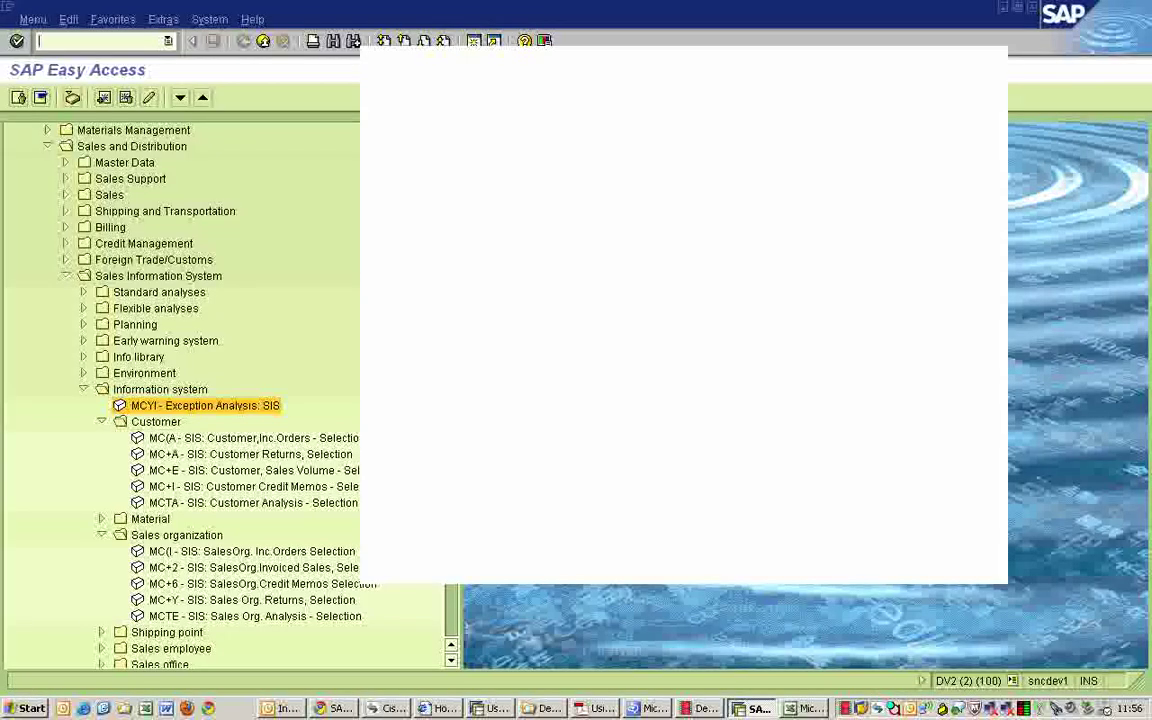
Open User Groups with transaction SQ03 and create user group Z_SALESDEPT named Test Sales Dept, saving it in package $TMP.
{"action": "type", "text": "sq01"}
{"action": "key", "text": "Return"}
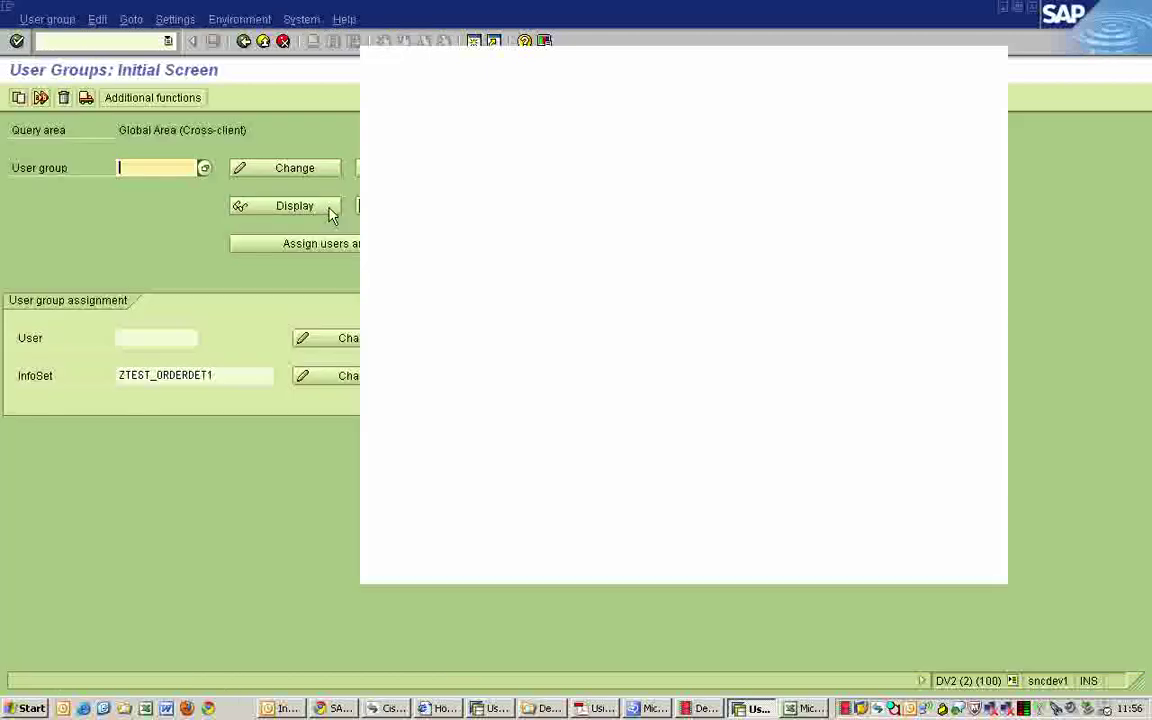
{"action": "type", "text": "Z_SALESDEPT"}
{"action": "key", "text": "Return"}
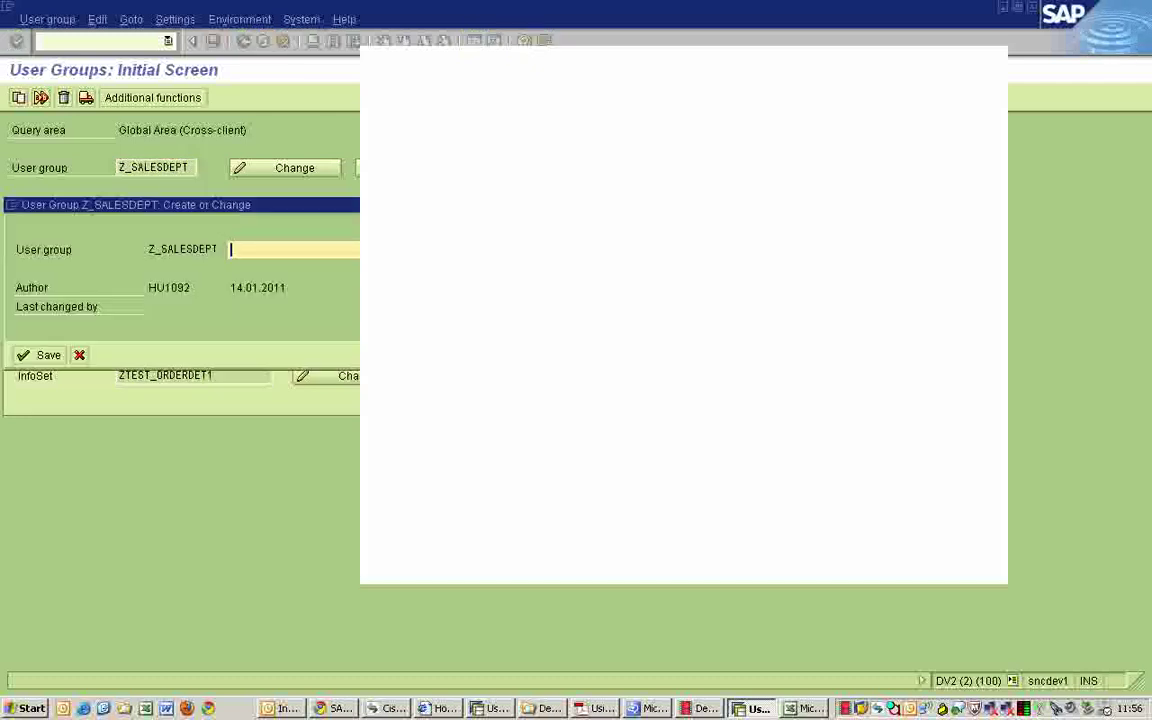
{"action": "type", "text": "Ts"}
{"action": "type", "text": "st"}
{"action": "type", "text": " Sales Dept"}
{"action": "key", "text": "Return"}
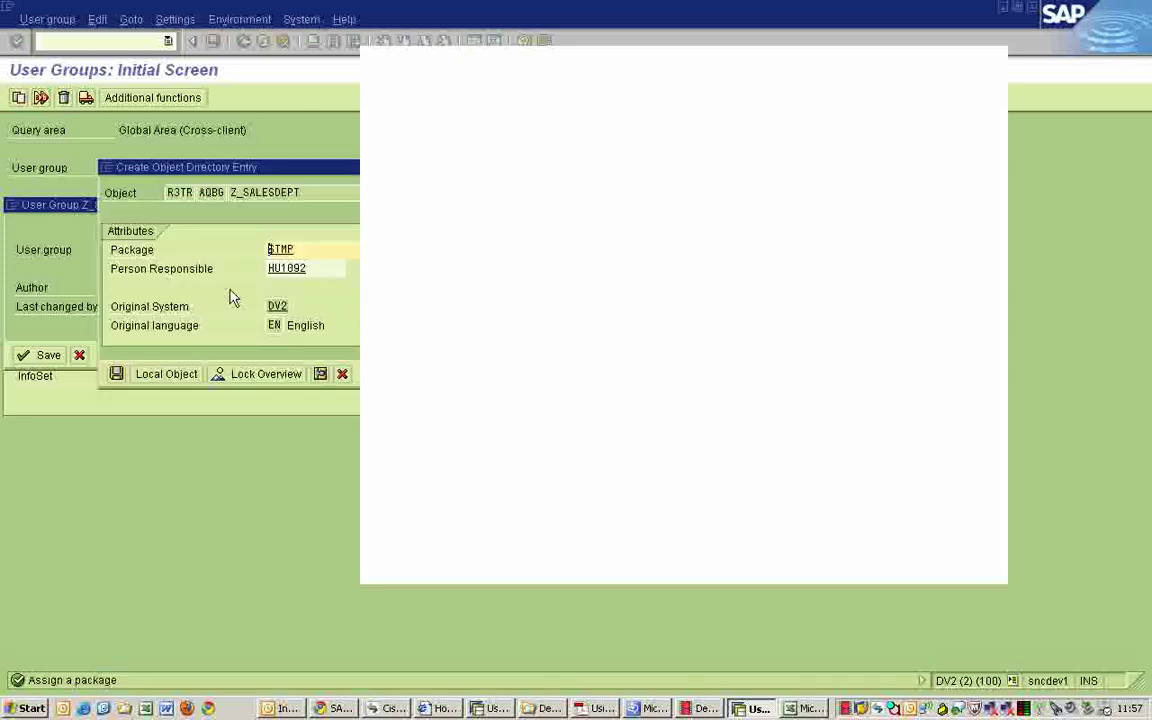
{"action": "left_click", "coordinate": [117, 377]}
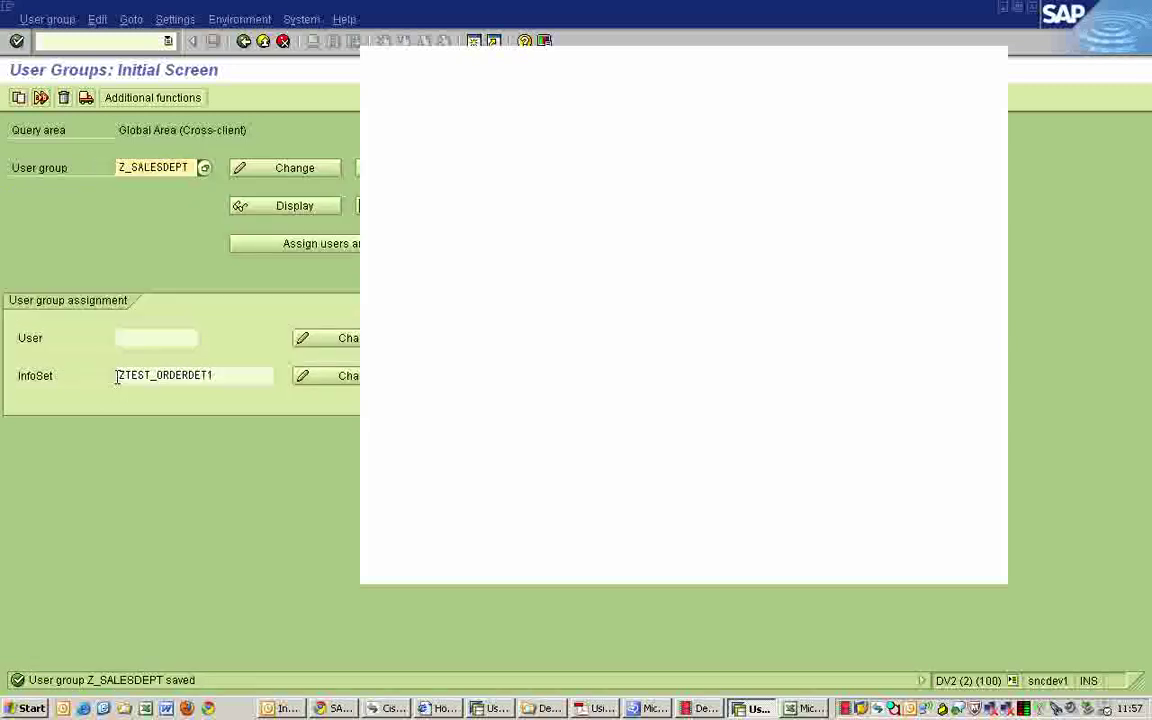
Clear the InfoSet entry and assign the presenter's user ID to user group Z_SALESDEPT.
{"action": "left_click_drag", "start_coordinate": [219, 373], "coordinate": [85, 395]}
{"action": "key", "text": "Delete"}
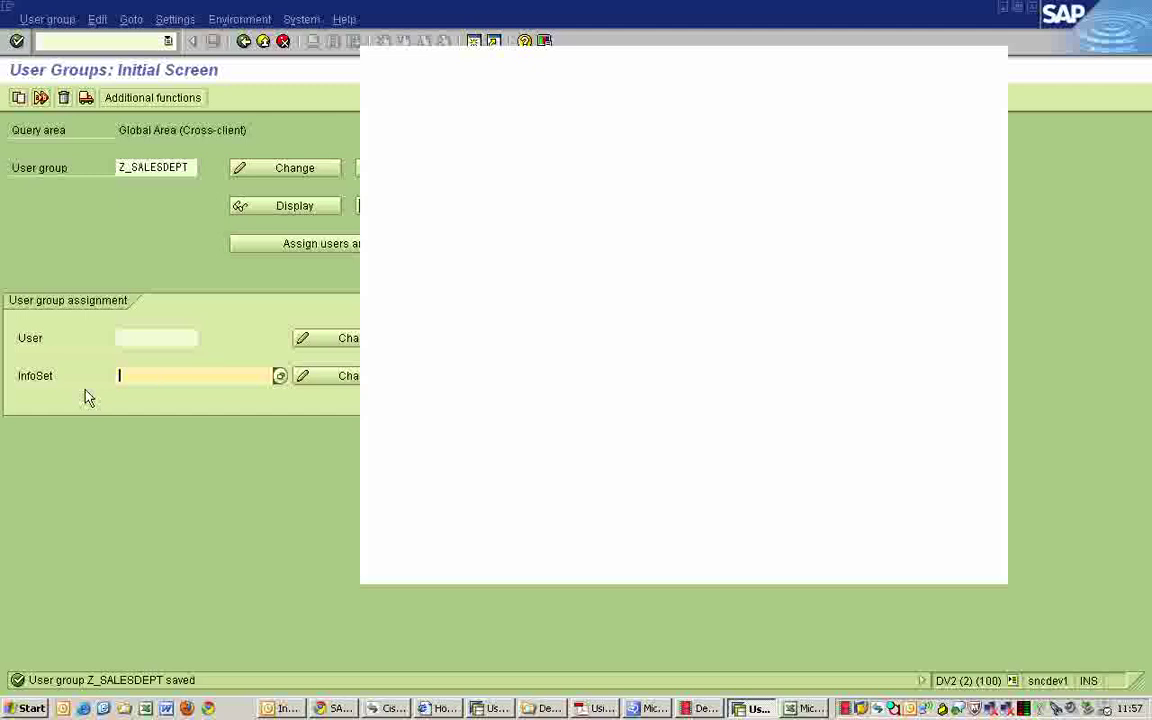
{"action": "left_click", "coordinate": [254, 247]}
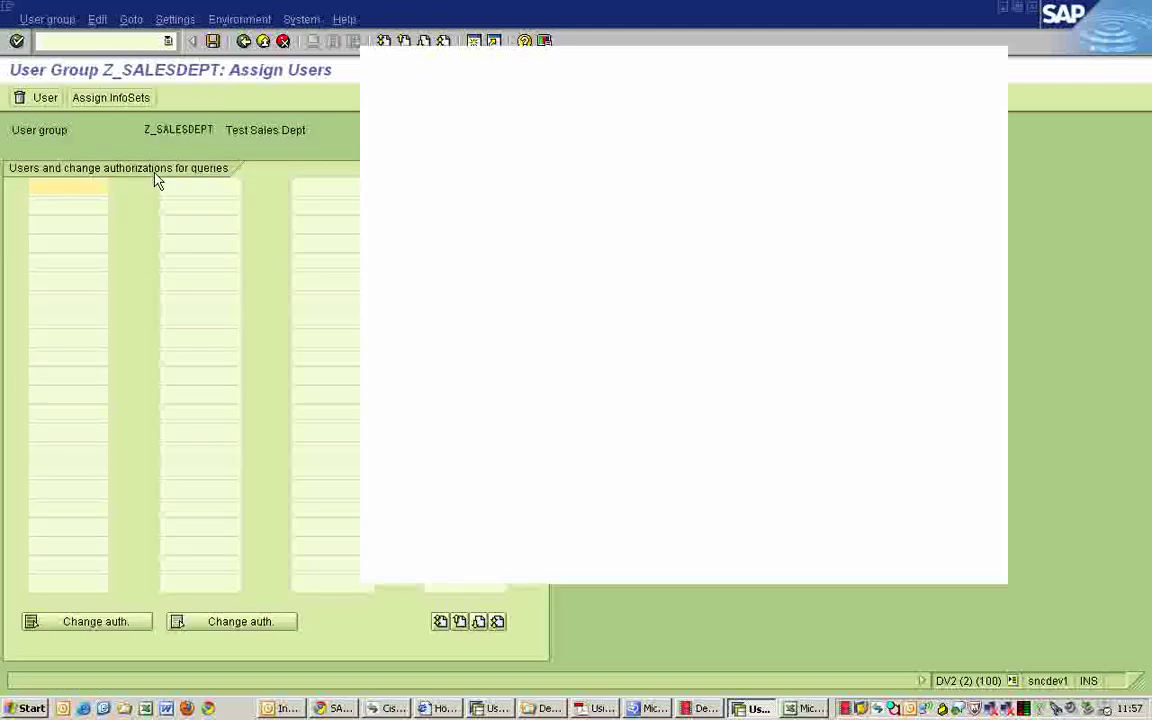
{"action": "type", "text": "hu1092"}
{"action": "key", "text": "Return"}
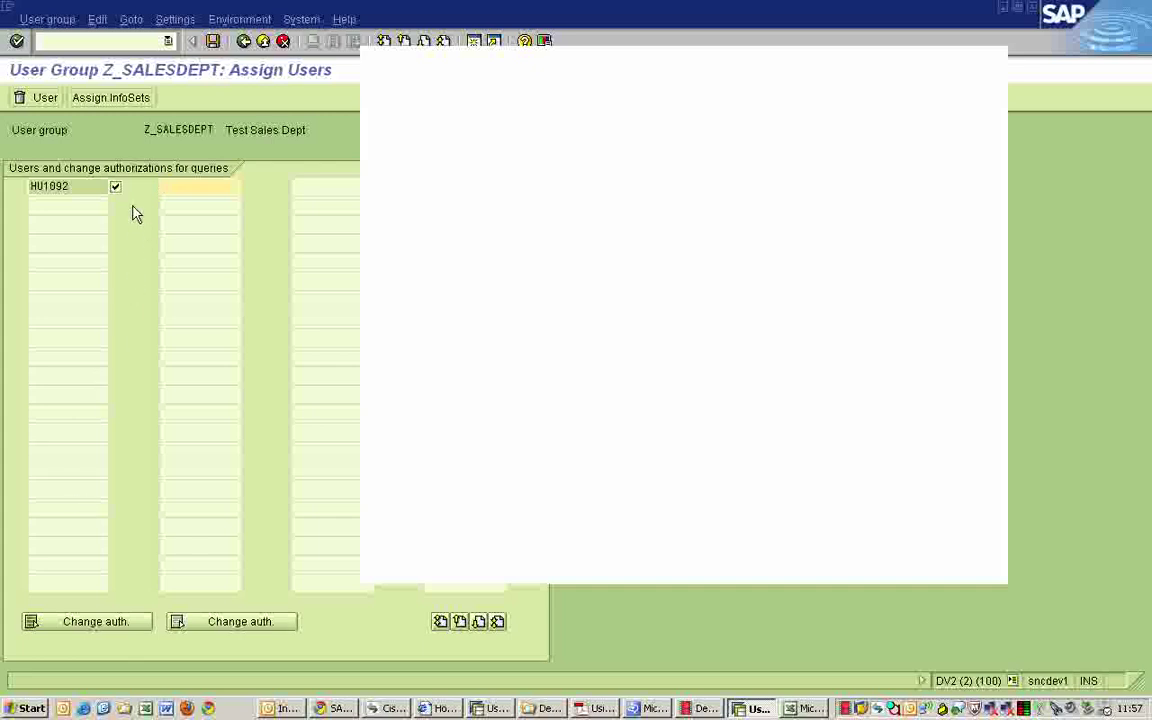
{"action": "left_click", "coordinate": [82, 187]}
{"action": "left_click", "coordinate": [118, 99]}
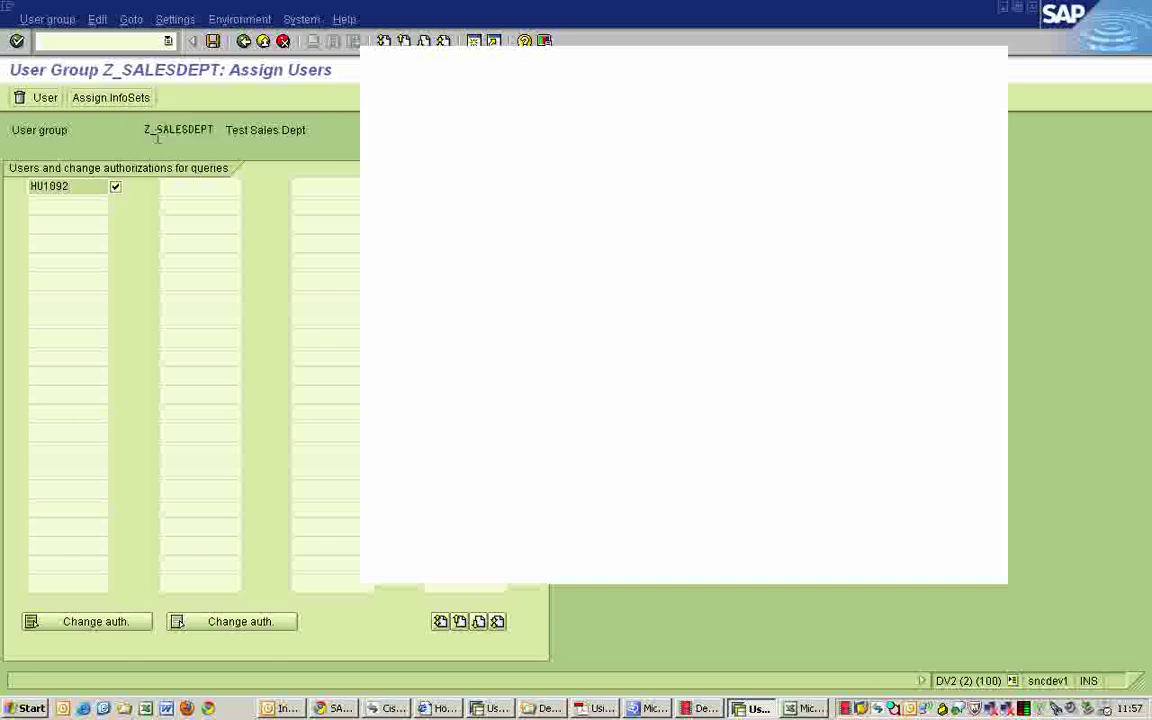
Review the Query, Infoset, User Group and Users cells in the Excel workbook, and return to the SAP user assignment.
{"action": "left_click", "coordinate": [803, 709]}
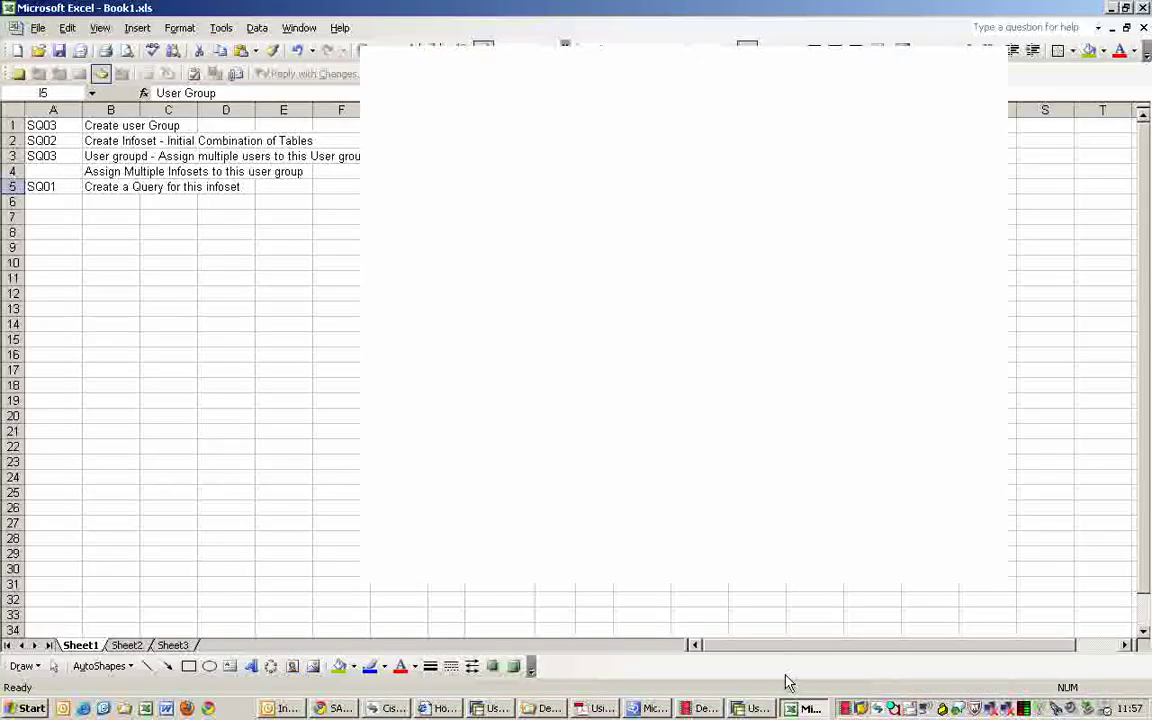
{"action": "left_click", "coordinate": [594, 248]}
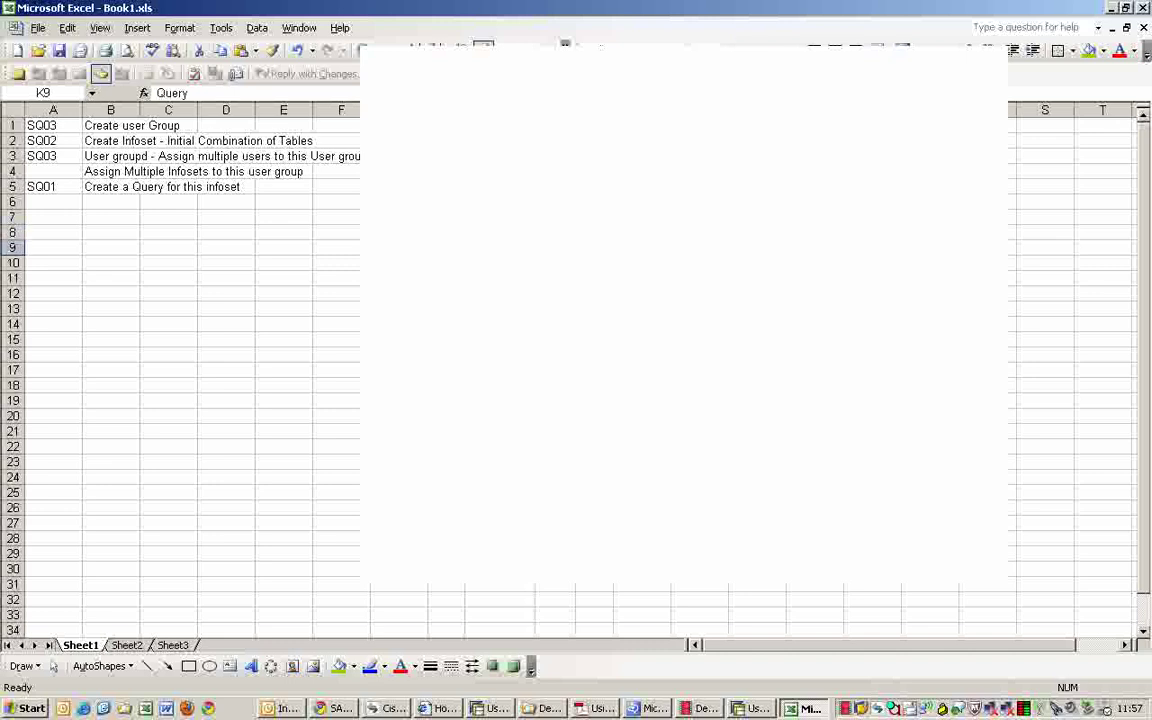
{"action": "left_click", "coordinate": [555, 217]}
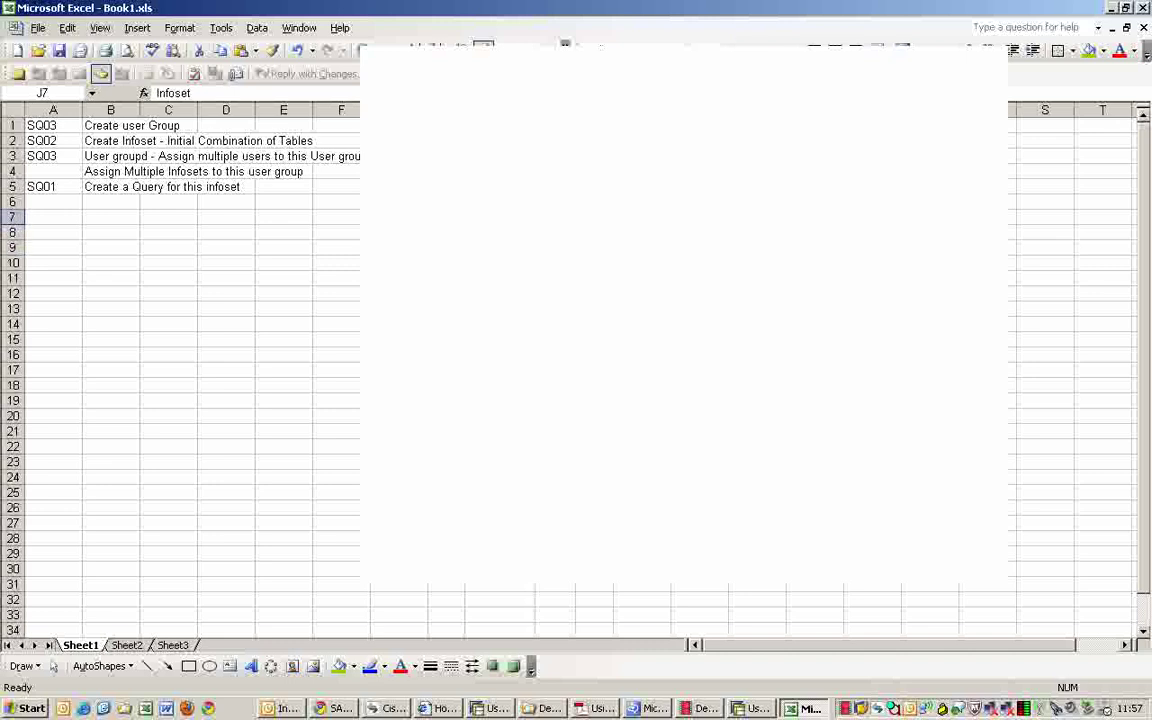
{"action": "left_click", "coordinate": [500, 187]}
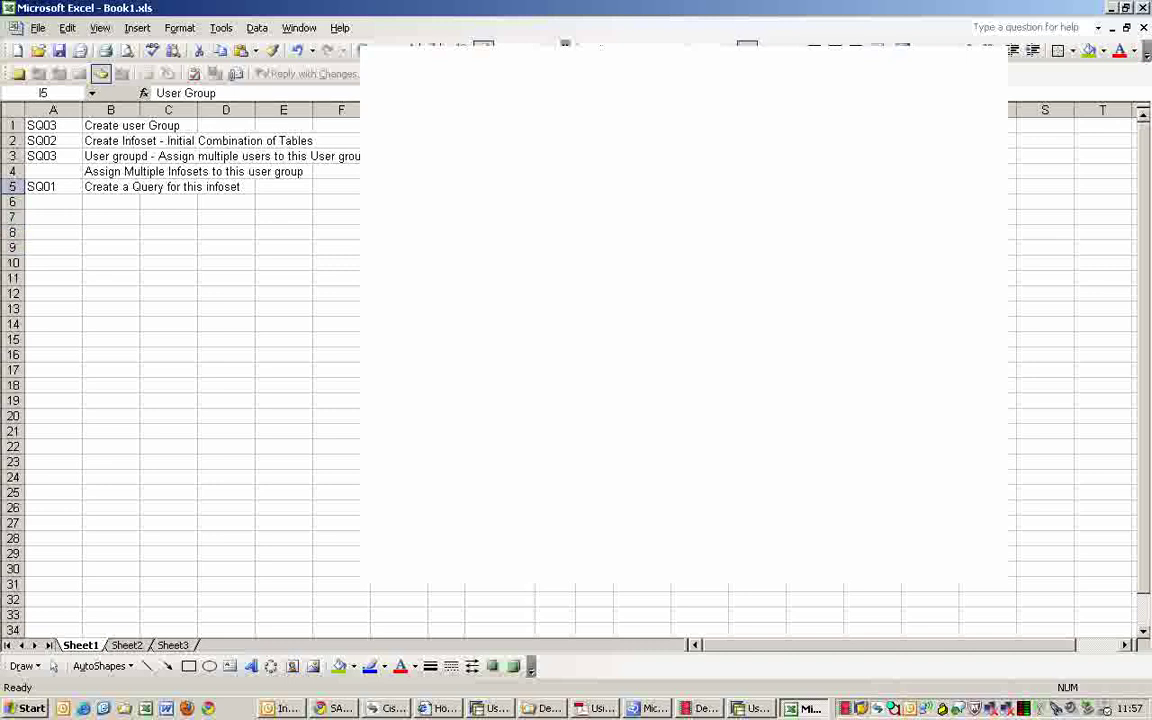
{"action": "left_click", "coordinate": [447, 217]}
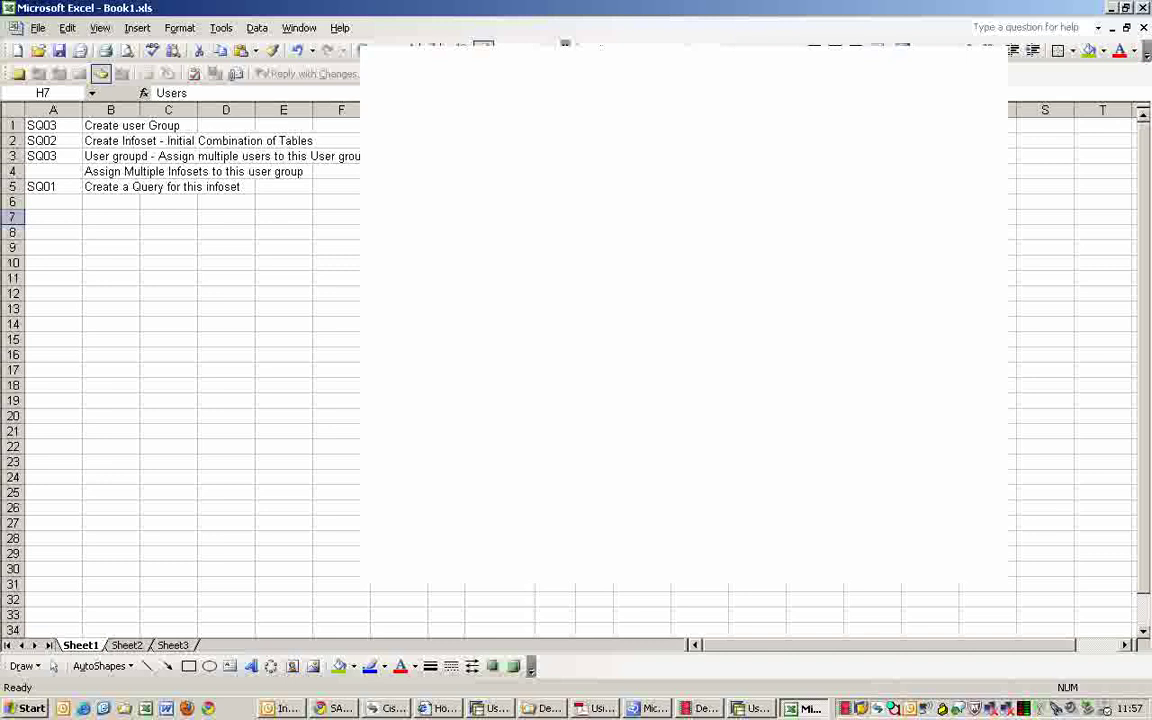
{"action": "left_click", "coordinate": [500, 187]}
{"action": "left_click", "coordinate": [555, 217]}
{"action": "key", "text": "alt+Tab"}
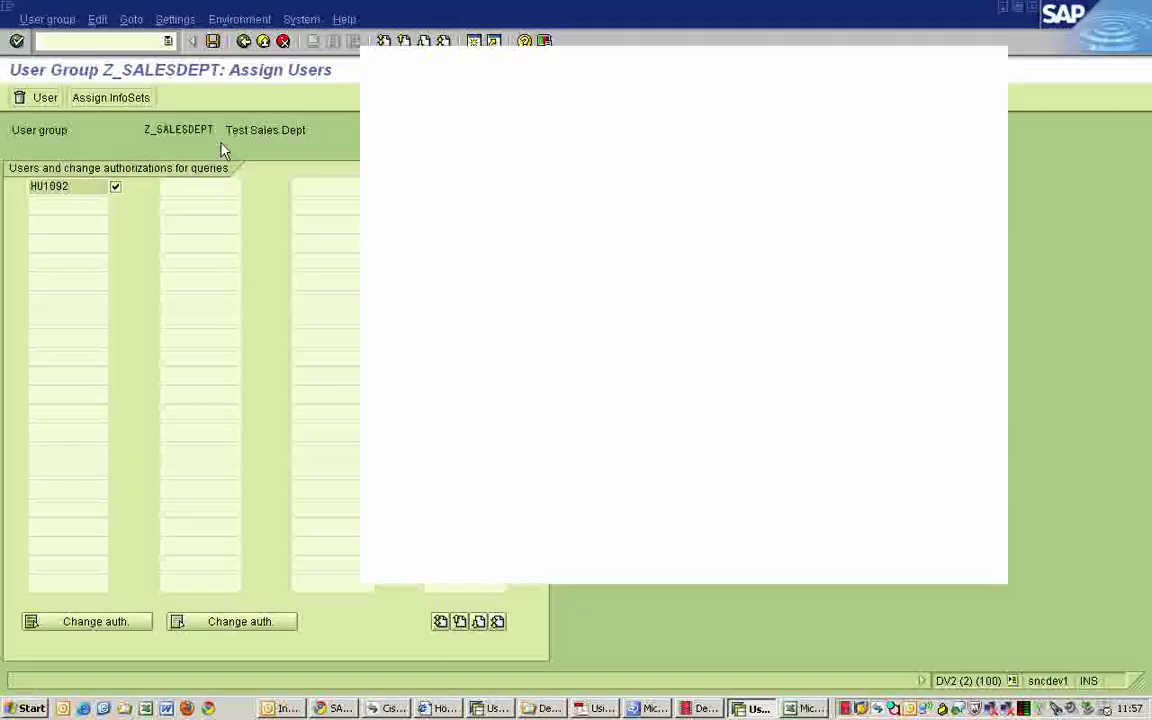
Save the user assignment of Z_SALESDEPT and open the InfoSet maintenance with transaction code /nsq02.
{"action": "left_click", "coordinate": [210, 41]}
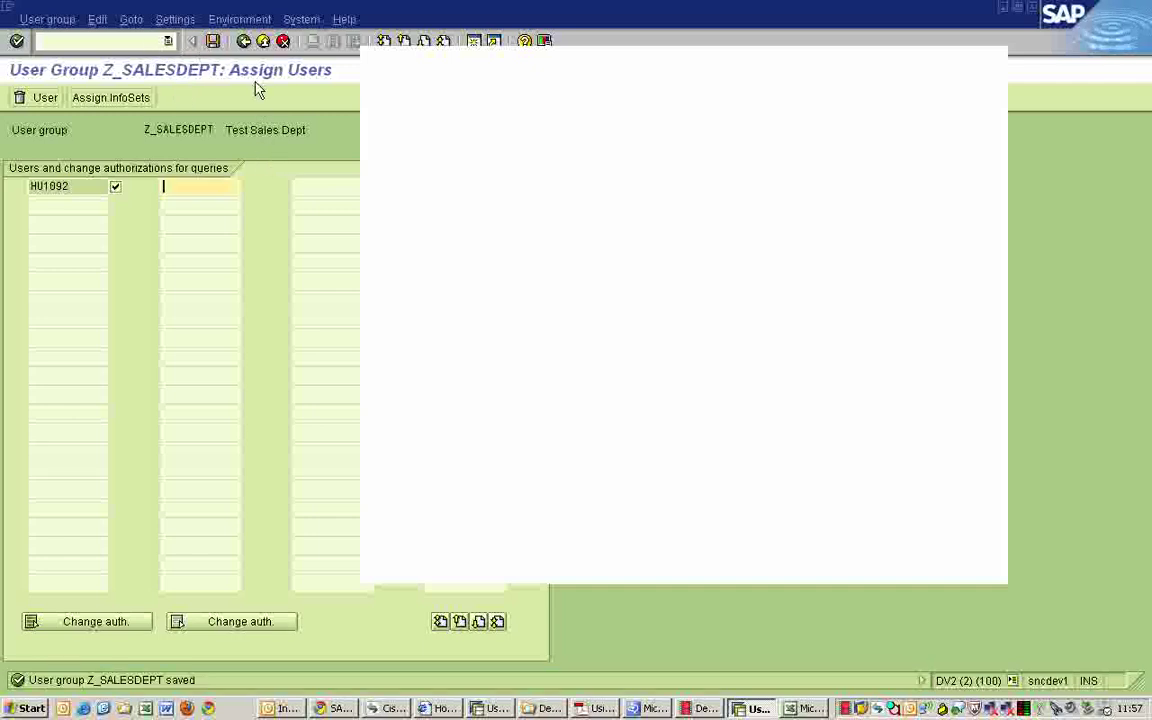
{"action": "left_click", "coordinate": [243, 41]}
{"action": "left_click", "coordinate": [92, 41]}
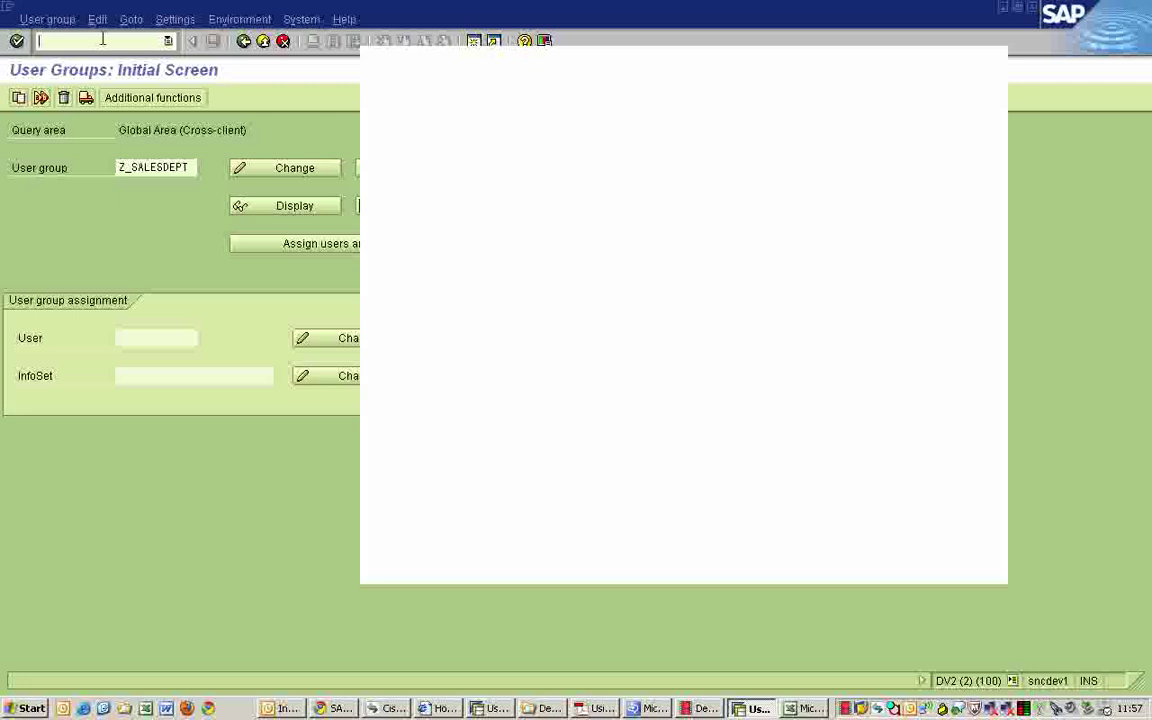
{"action": "type", "text": "/nsq02"}
{"action": "key", "text": "Return"}
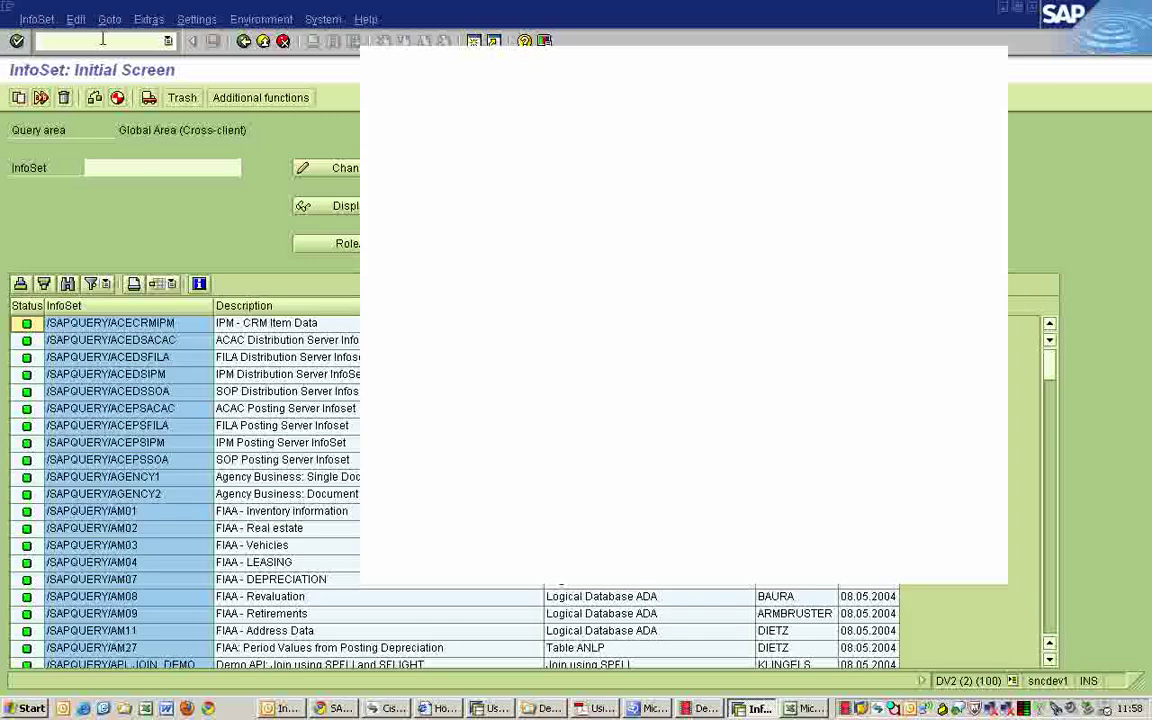
Start a new InfoSet ZTEST_InvoiceReport and name it Test Invoice Report.
{"action": "left_click", "coordinate": [100, 167]}
{"action": "type", "text": "ZTEST_"}
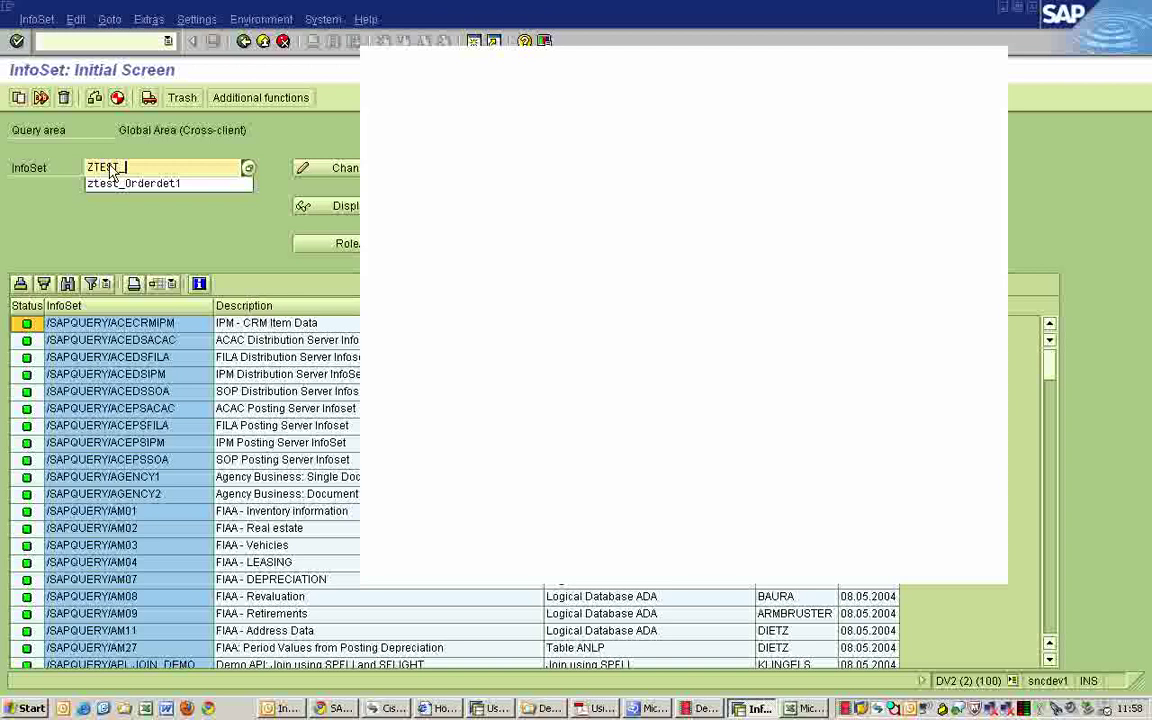
{"action": "type", "text": "InvoiceReport"}
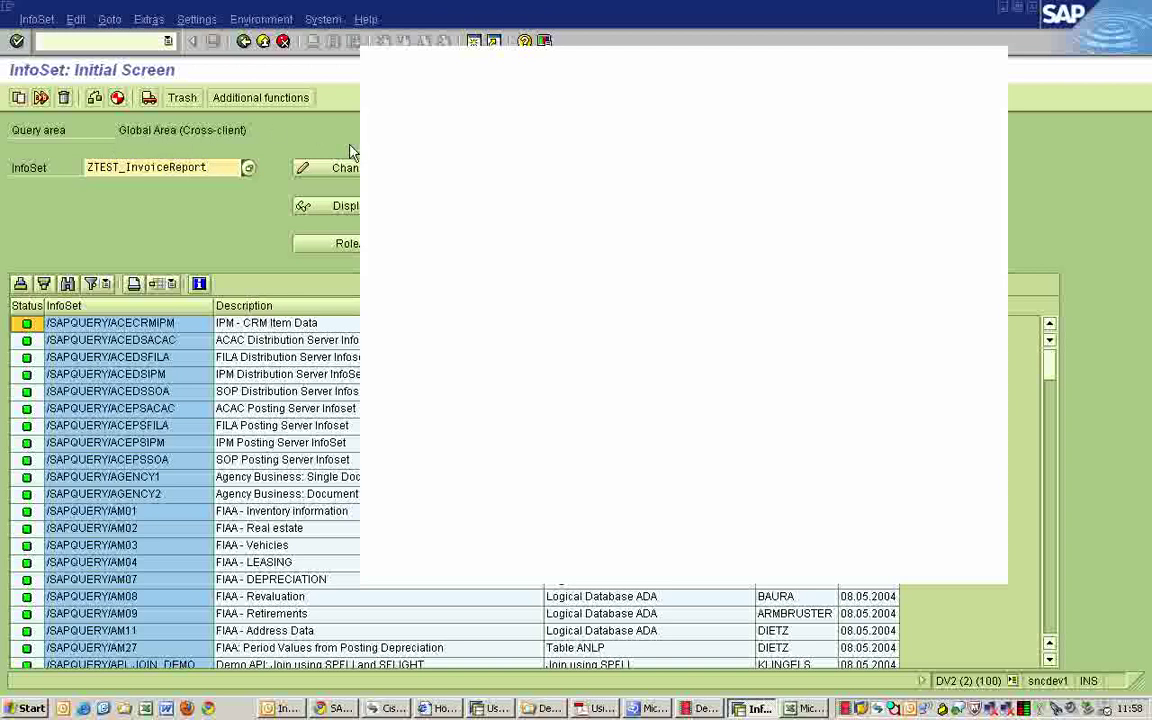
{"action": "left_click", "coordinate": [466, 168]}
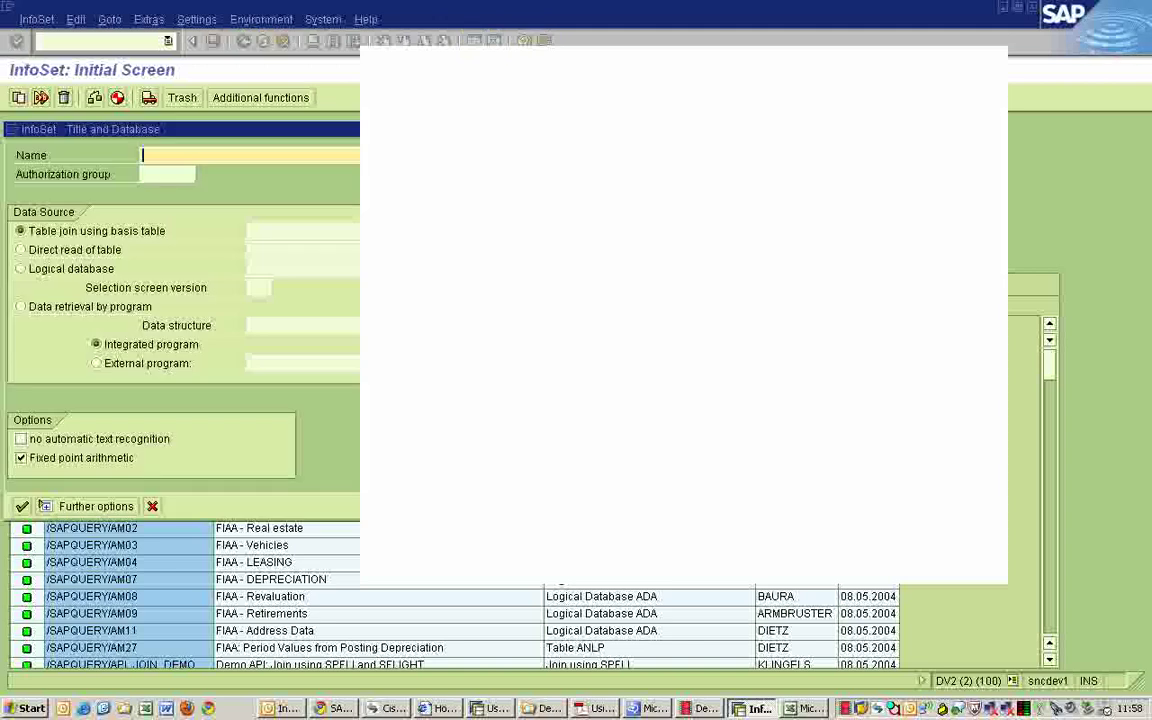
{"action": "type", "text": "Test Invoice REpo"}
{"action": "key", "text": "BackSpace"}
{"action": "key", "text": "BackSpace"}
{"action": "key", "text": "BackSpace"}
{"action": "type", "text": "report"}
{"action": "key", "text": "BackSpace"}
{"action": "key", "text": "BackSpace"}
{"action": "key", "text": "BackSpace"}
{"action": "key", "text": "BackSpace"}
{"action": "key", "text": "BackSpace"}
{"action": "type", "text": "eport"}
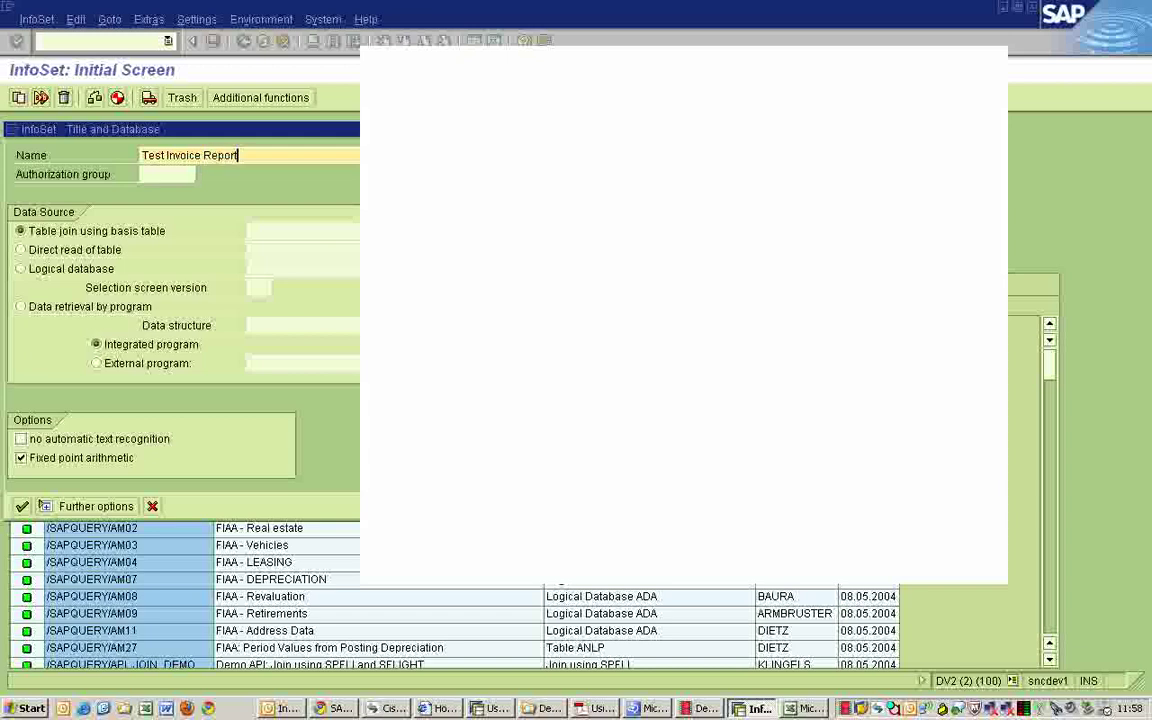
Set VBRK as the basis table for the InfoSet's table join and confirm the data source.
{"action": "left_click", "coordinate": [266, 229]}
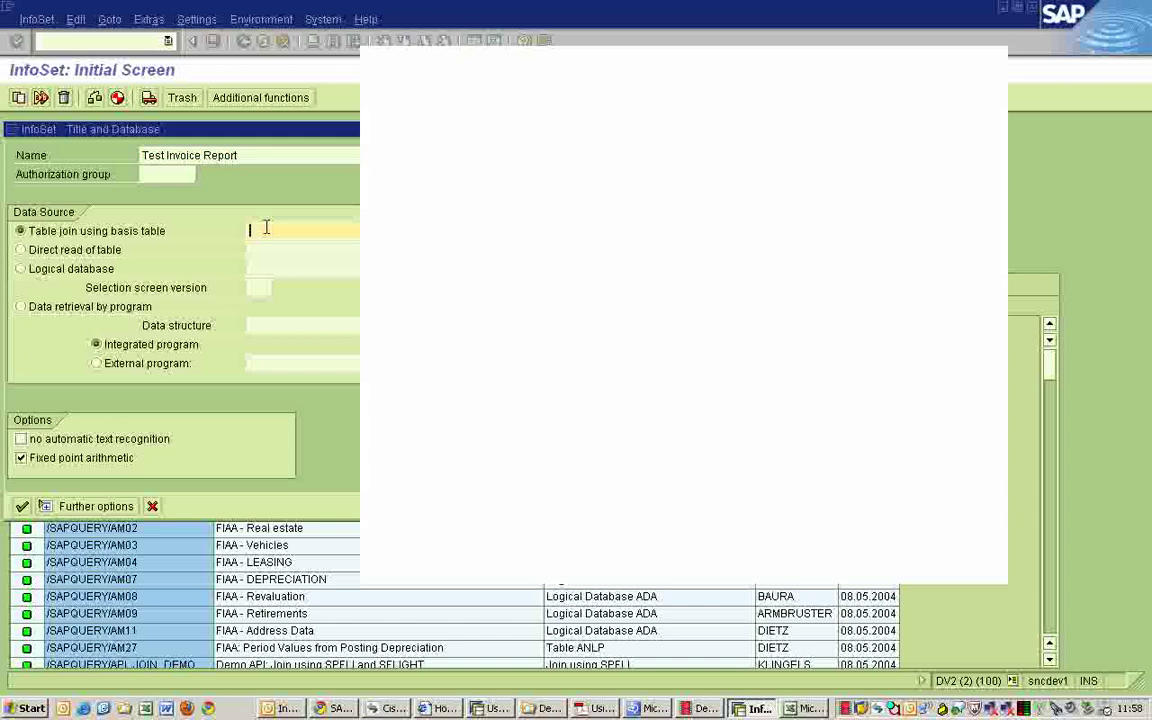
{"action": "type", "text": "VBE"}
{"action": "type", "text": "K"}
{"action": "left_click", "coordinate": [23, 507]}
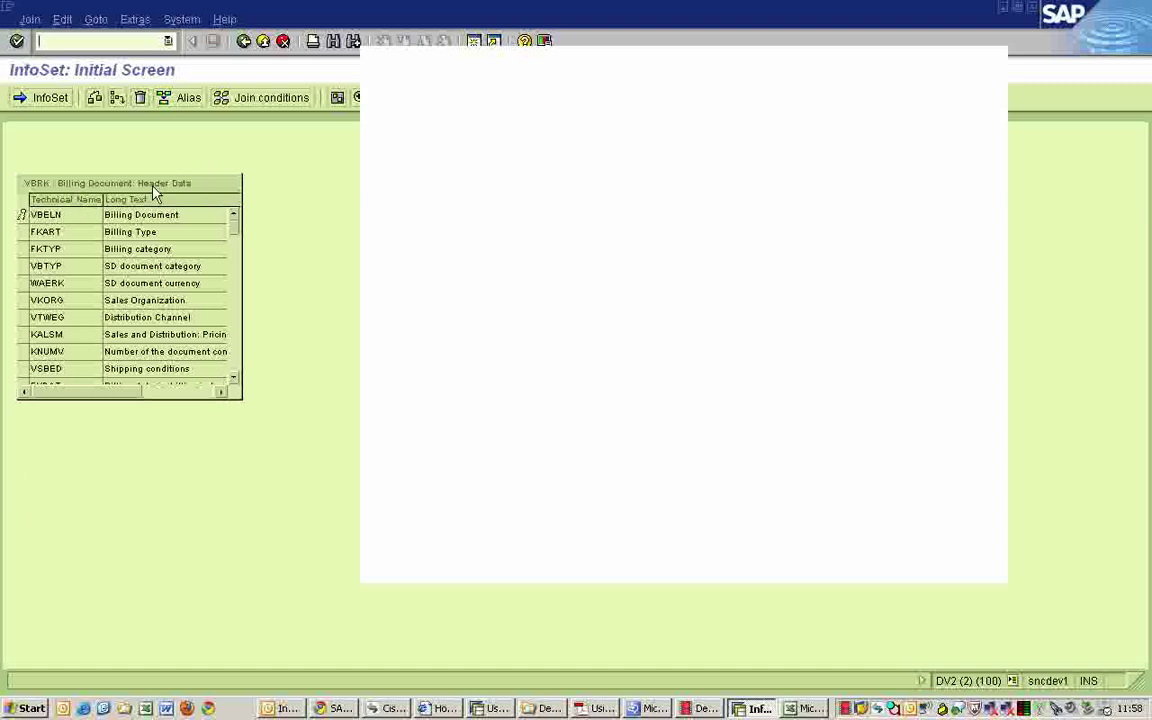
Insert the billing item table VBRP into the join with VBRK.
{"action": "left_click", "coordinate": [64, 19]}
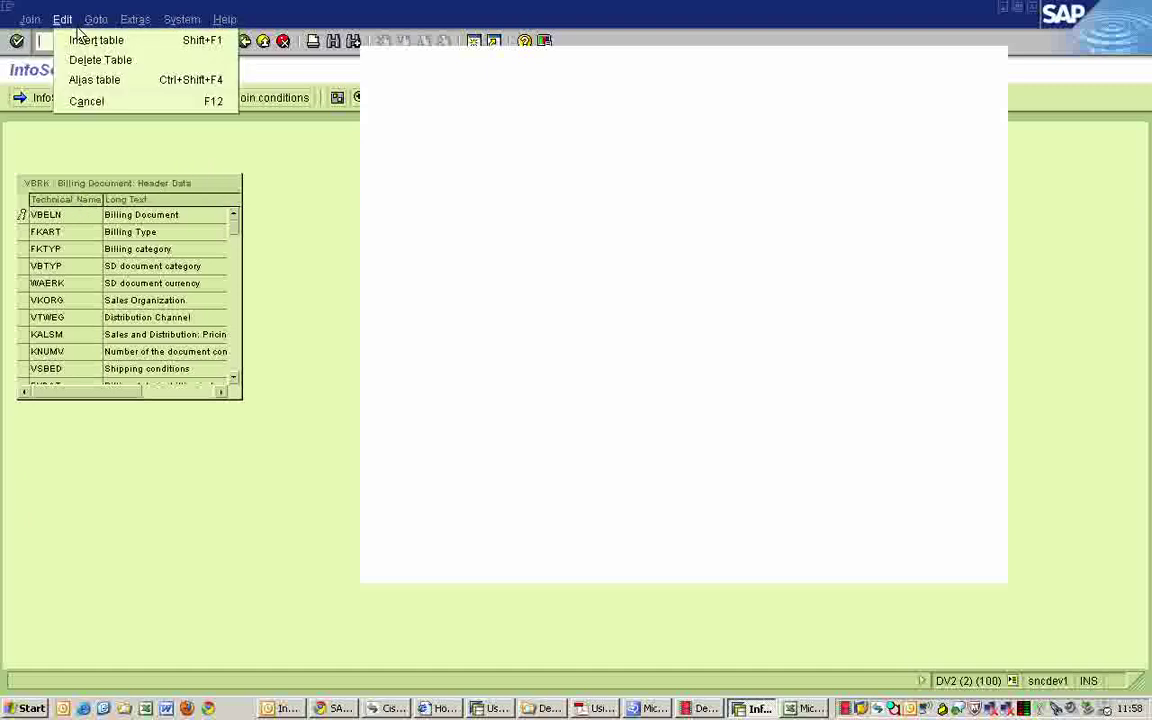
{"action": "left_click", "coordinate": [78, 40]}
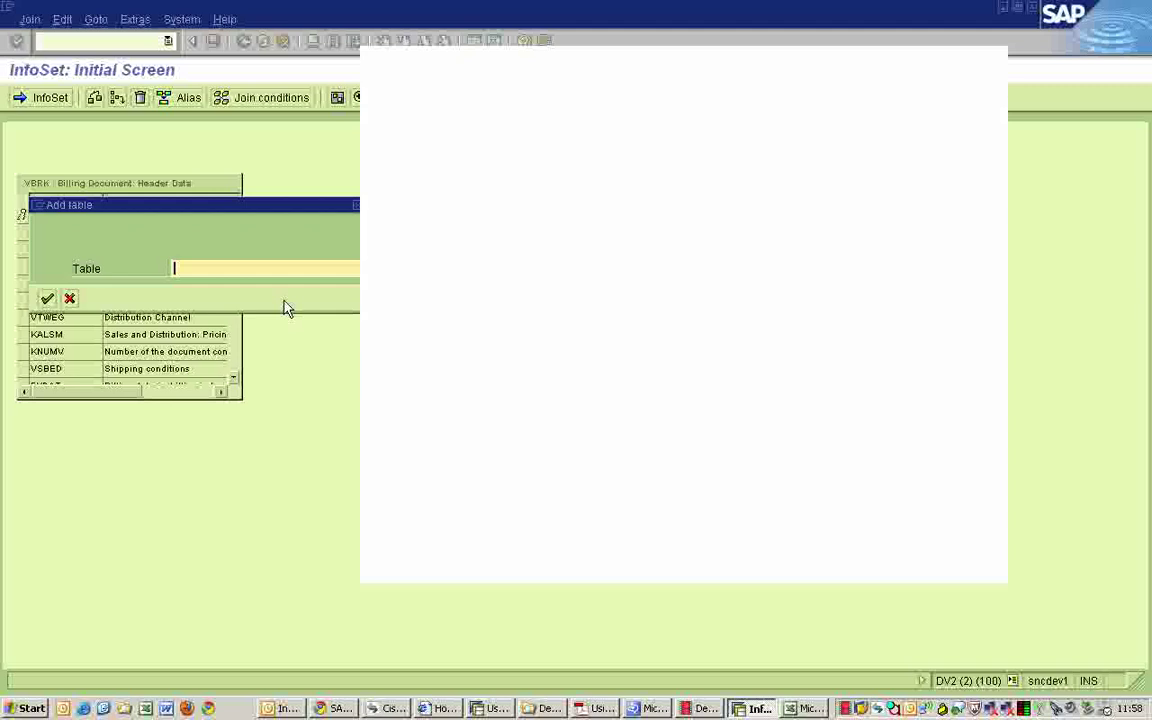
{"action": "type", "text": "VBRP"}
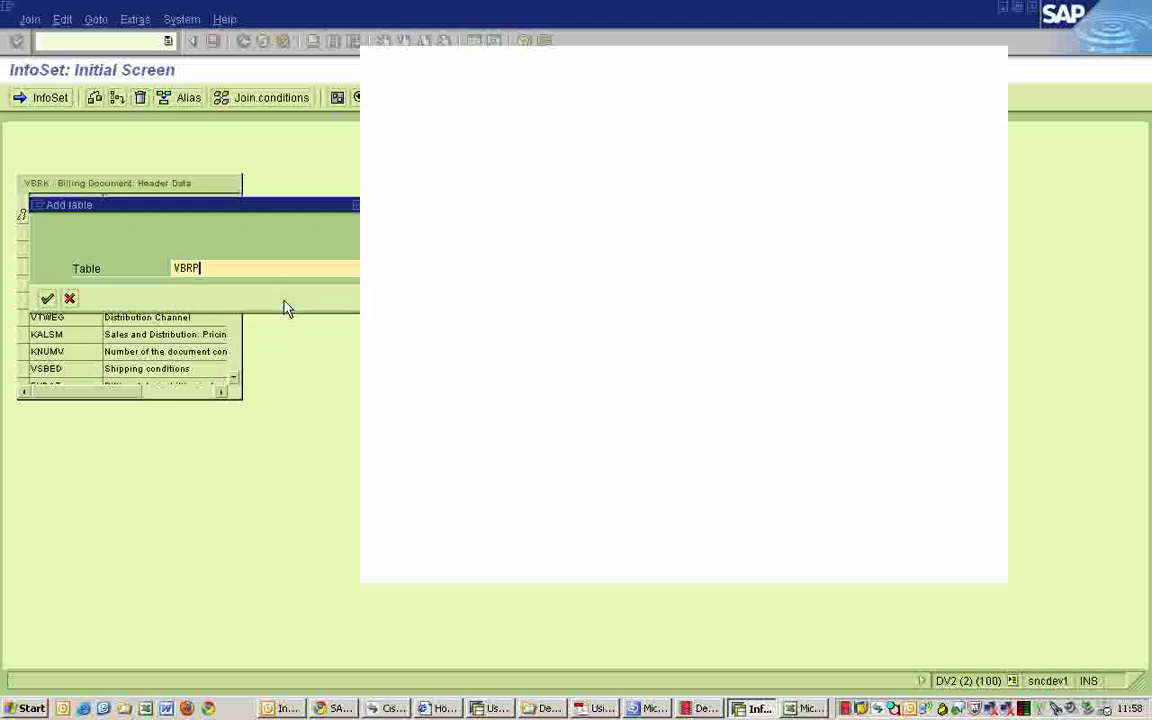
{"action": "key", "text": "Return"}
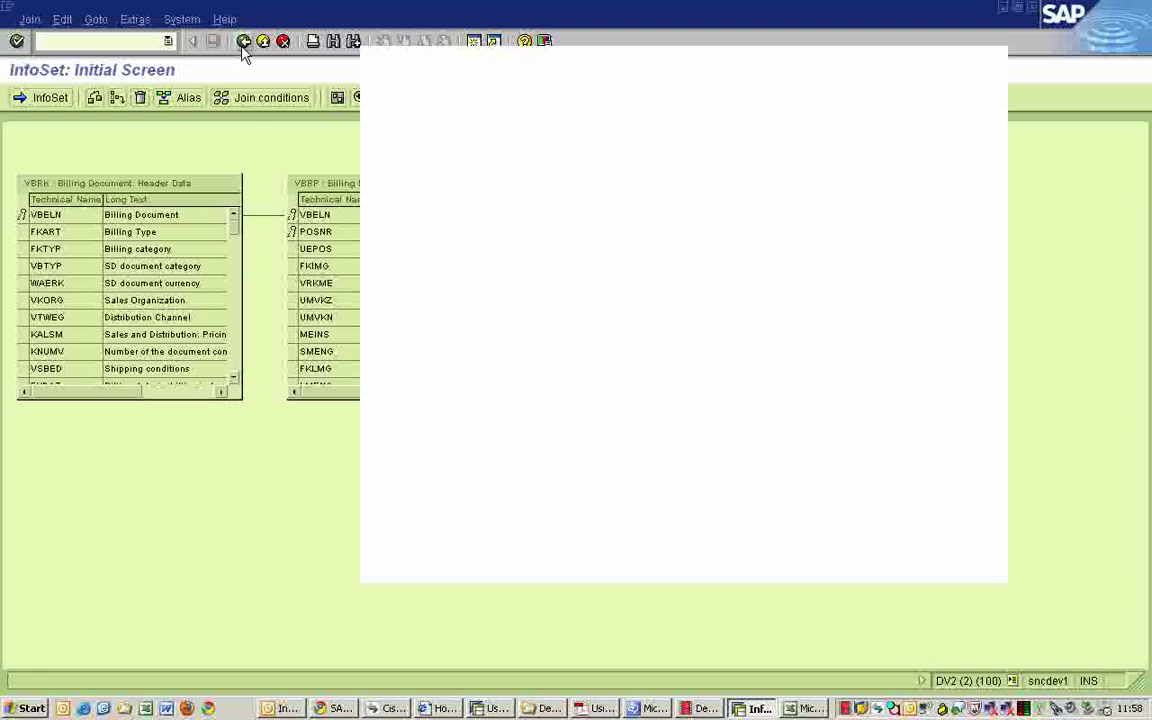
Proceed from the join to the InfoSet definition, including all table fields in the field groups.
{"action": "left_click", "coordinate": [64, 102]}
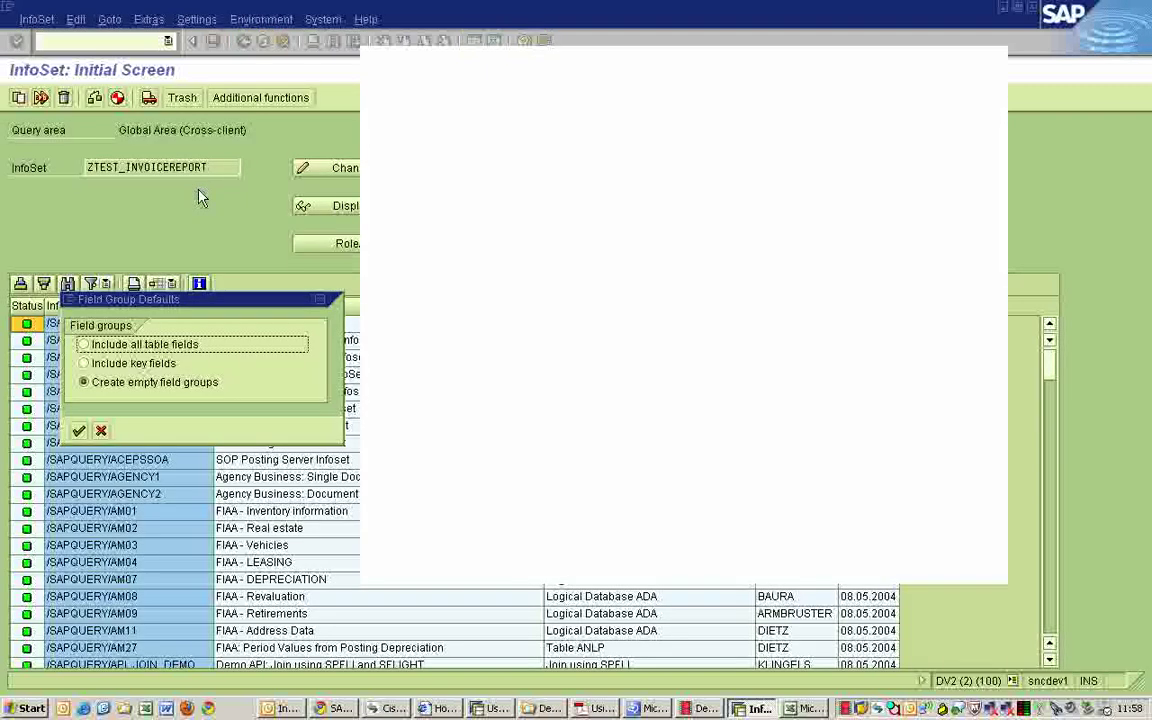
{"action": "left_click", "coordinate": [92, 349]}
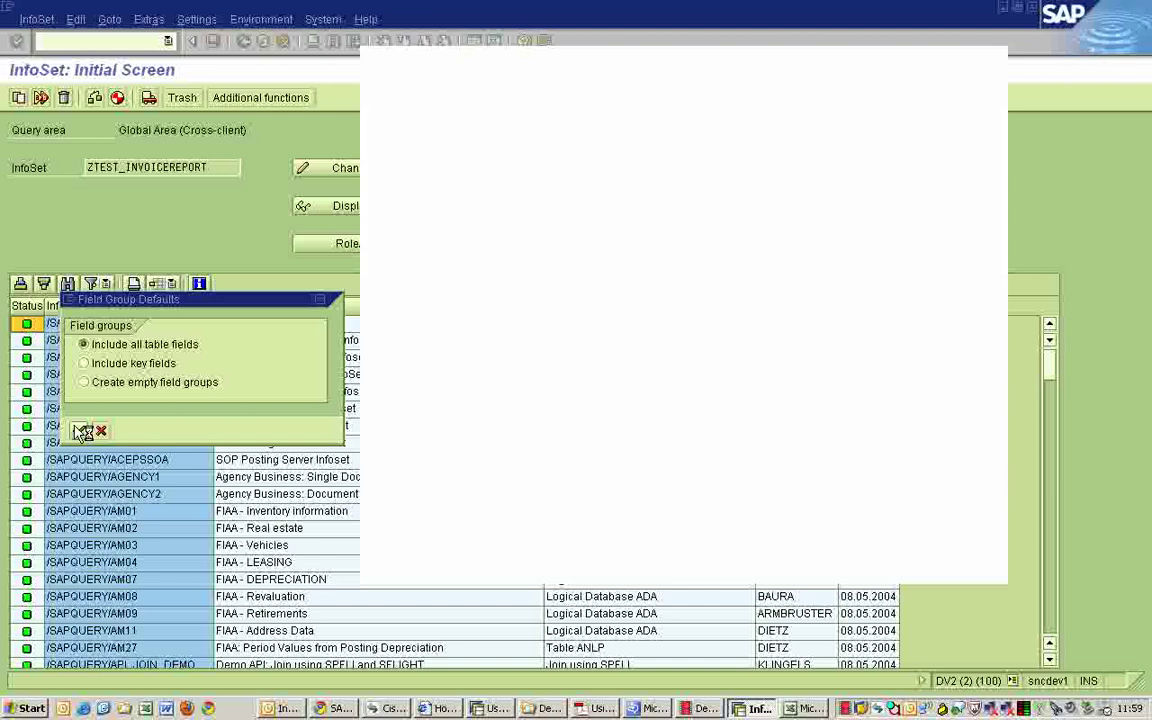
{"action": "left_click", "coordinate": [83, 431]}
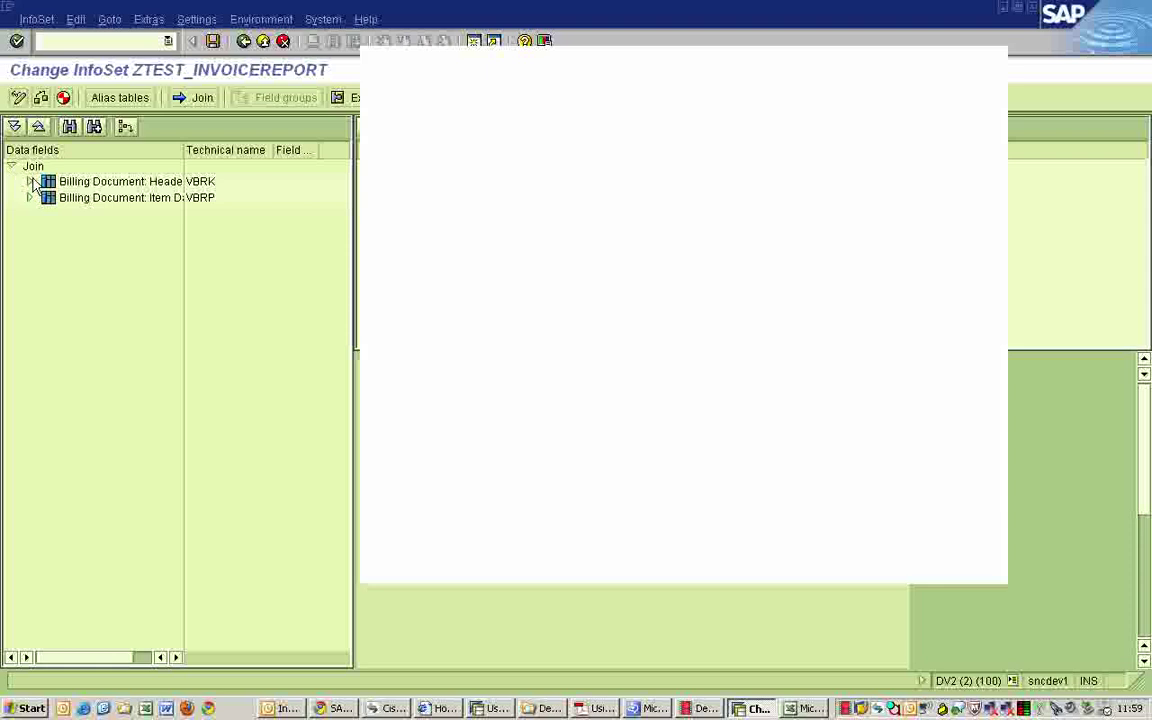
Save the InfoSet ZTEST_INVOICEREPORT in package $TMP and generate it.
{"action": "left_click", "coordinate": [214, 41]}
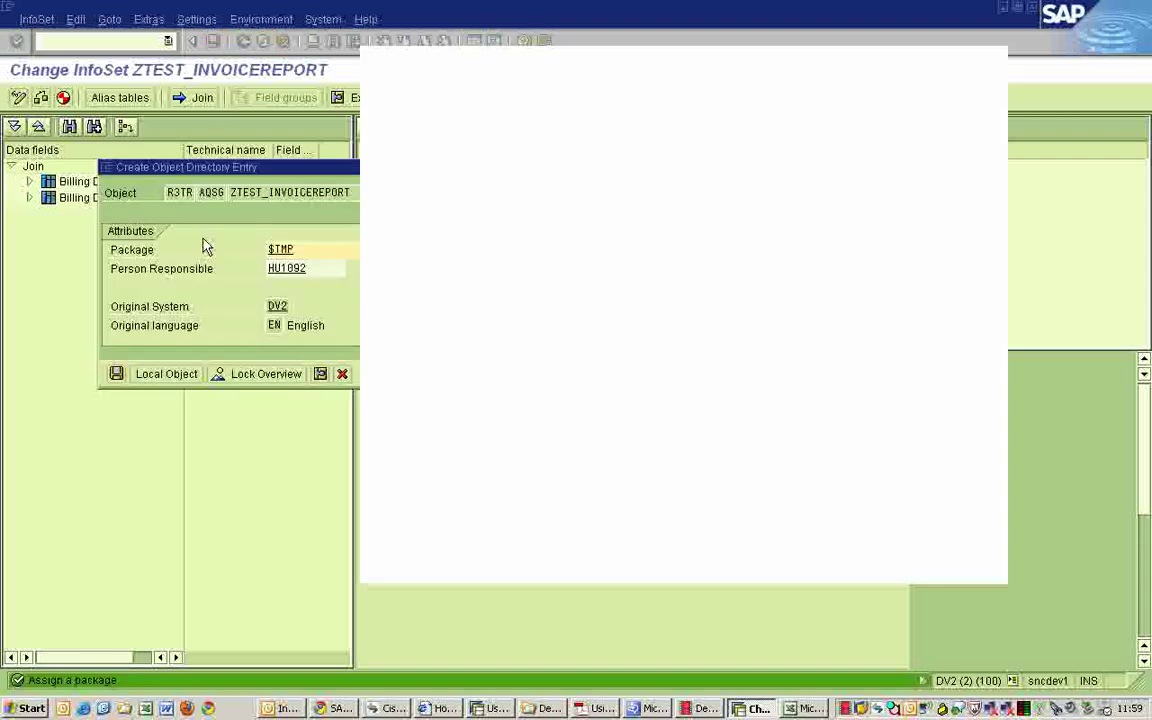
{"action": "left_click", "coordinate": [115, 375]}
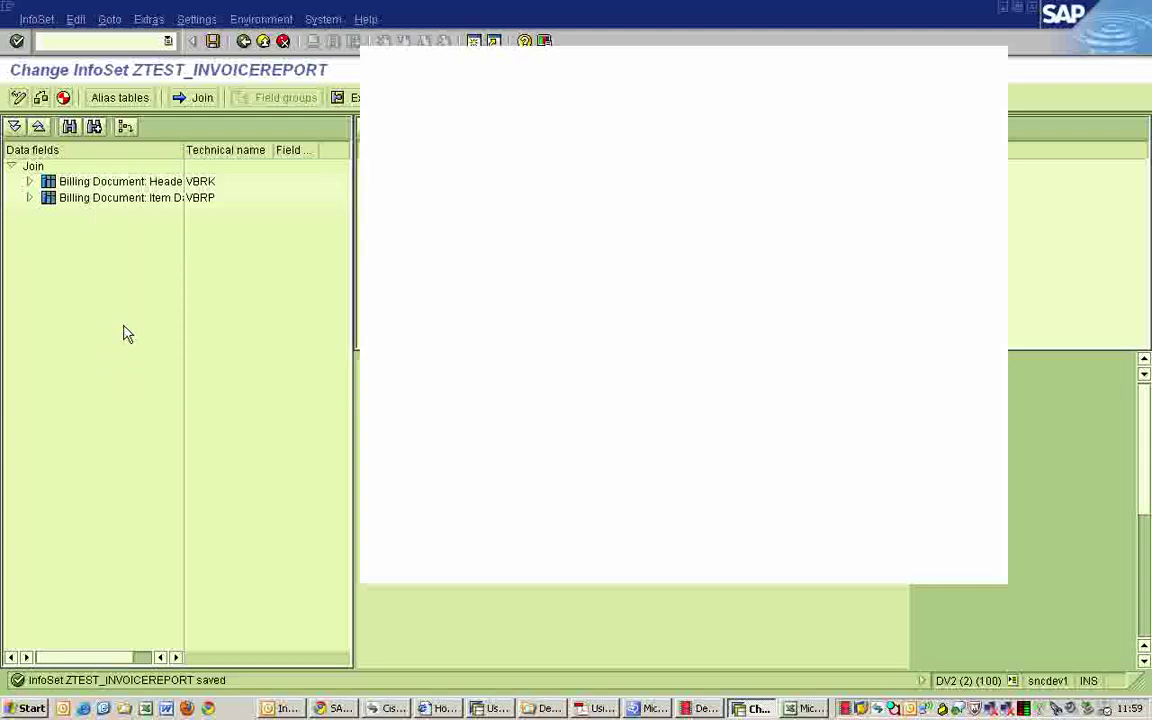
{"action": "left_click", "coordinate": [64, 98]}
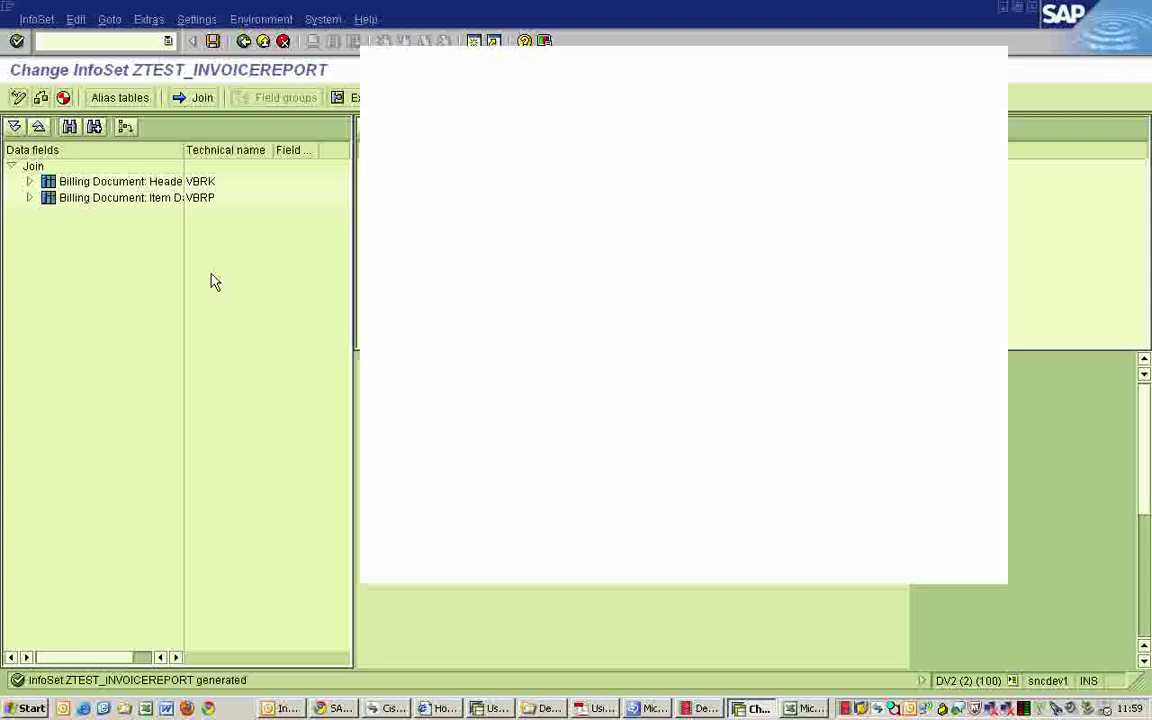
Examine the VBRK header fields, including Billing Type, leave the InfoSet, and review the process notes in the Excel workbook Book1.xls.
{"action": "left_click", "coordinate": [29, 181]}
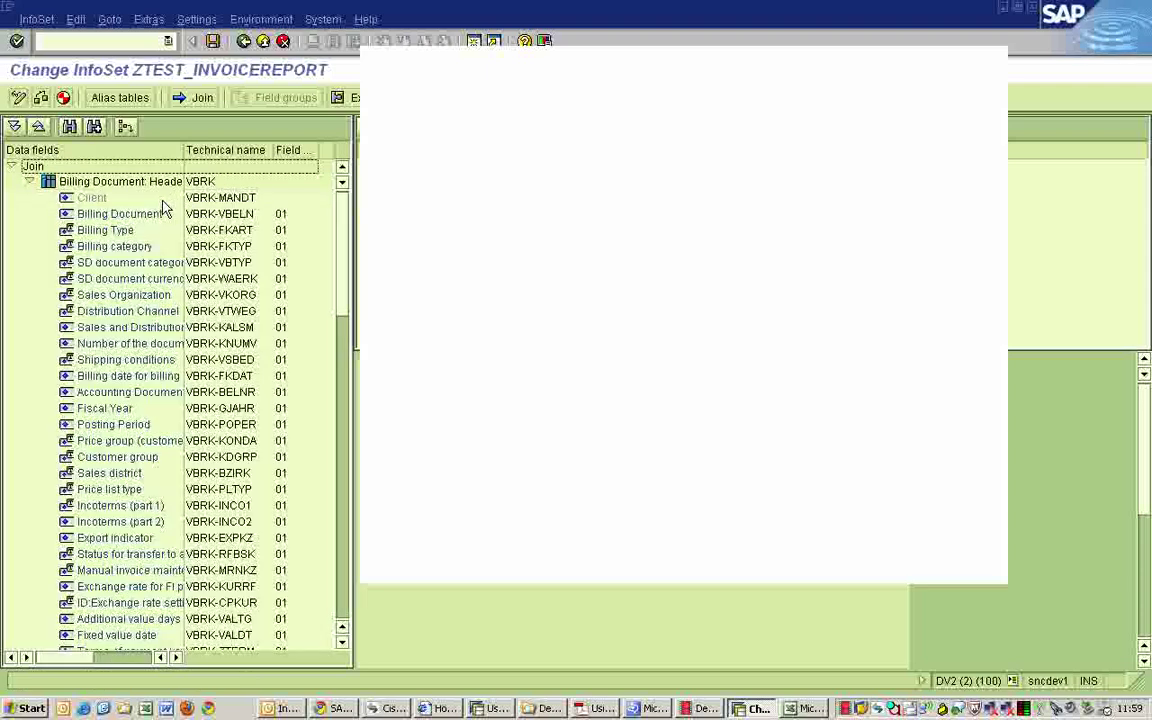
{"action": "left_click", "coordinate": [123, 234]}
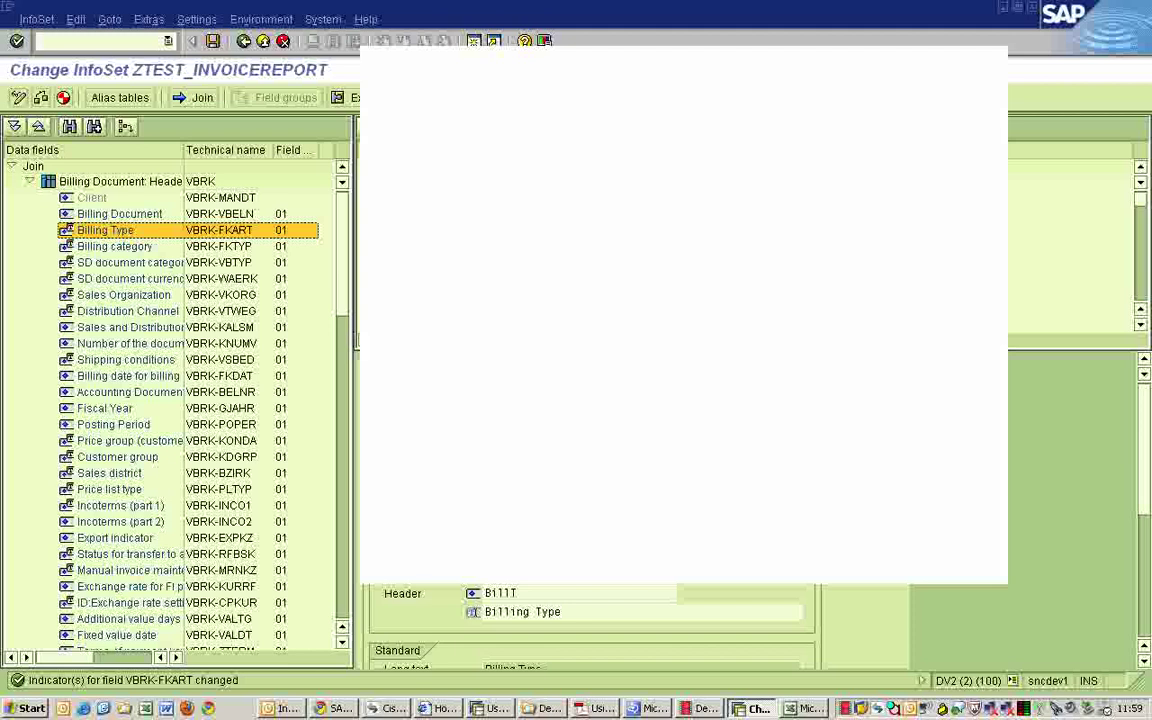
{"action": "left_click", "coordinate": [105, 40]}
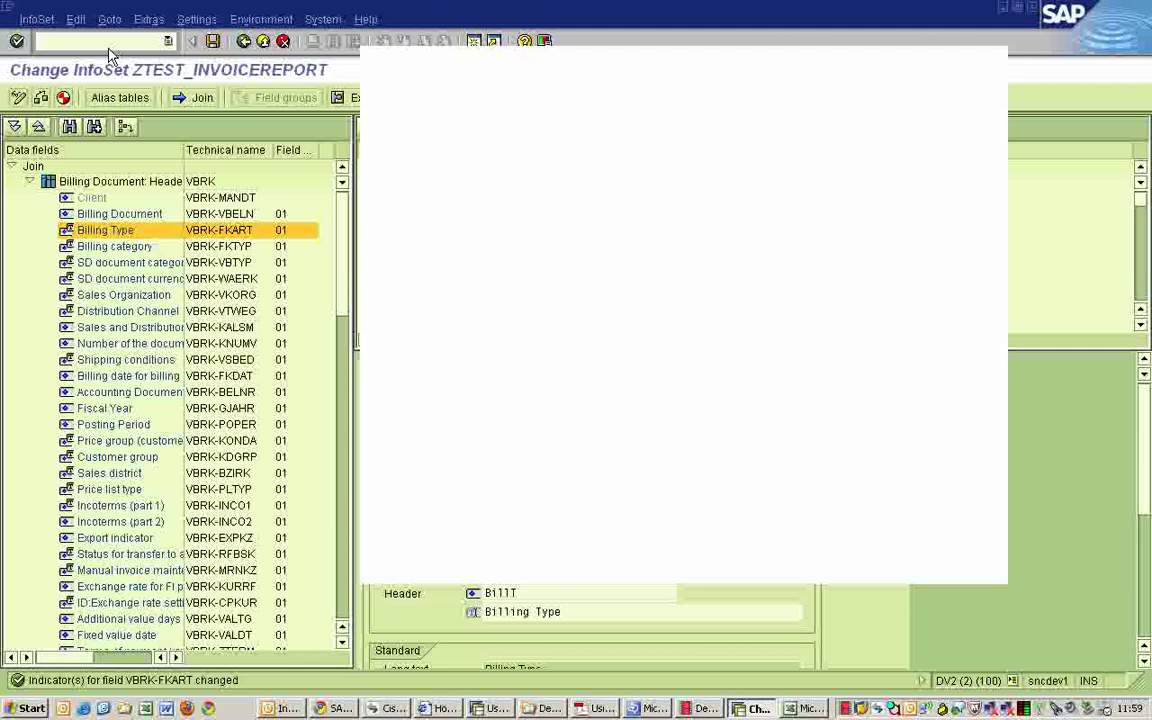
{"action": "left_click", "coordinate": [247, 44]}
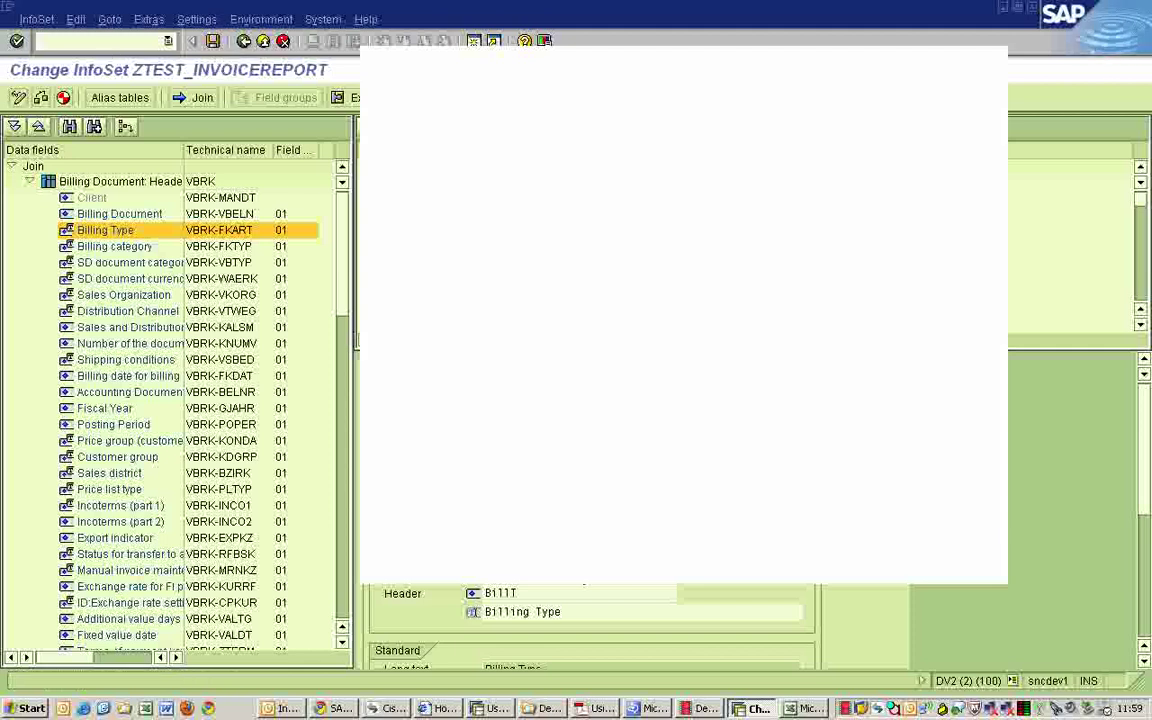
{"action": "left_click", "coordinate": [790, 709]}
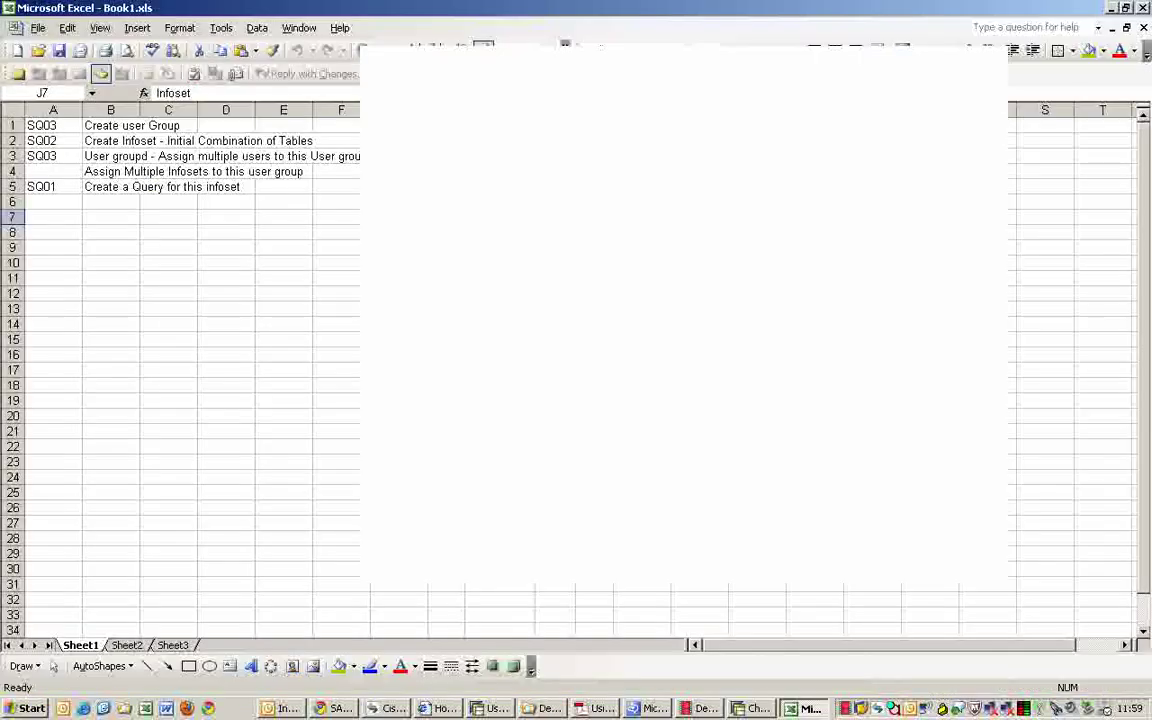
{"action": "key", "text": "alt+Tab"}
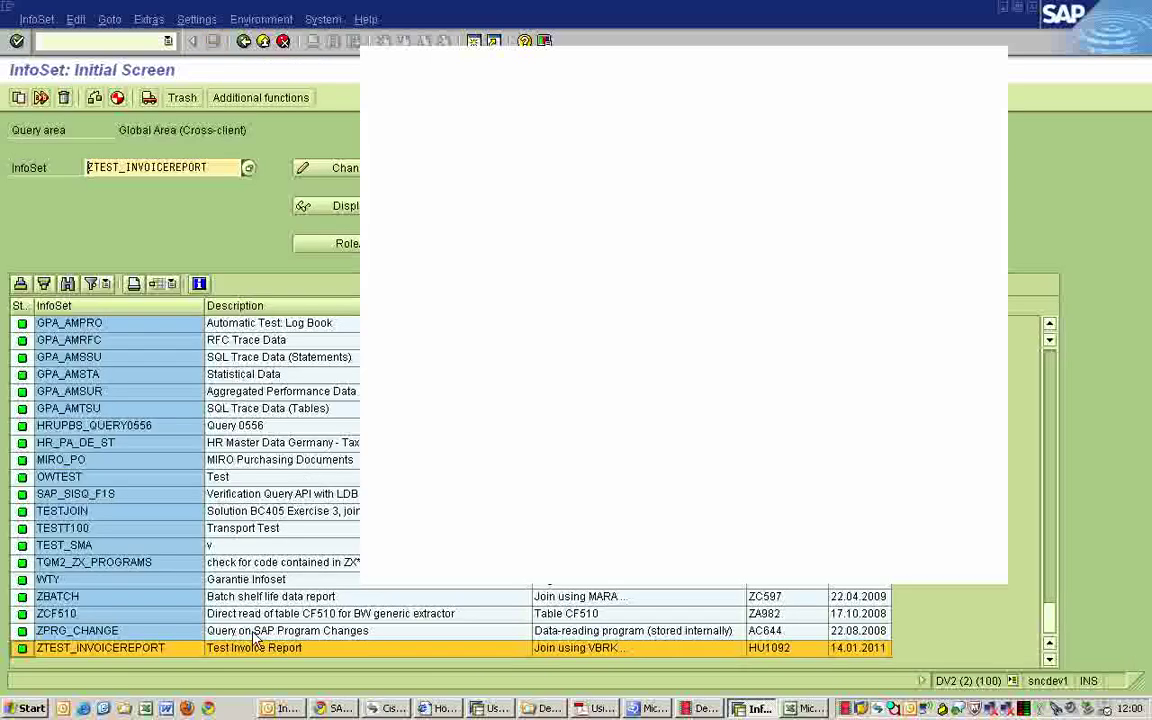
Copy the InfoSet name ZTEST_INVOICEREPORT and go to user group maintenance with transaction SQ03.
{"action": "double_click", "coordinate": [217, 166]}
{"action": "key", "text": "ctrl+c"}
{"action": "left_click", "coordinate": [108, 46]}
{"action": "type", "text": "/n"}
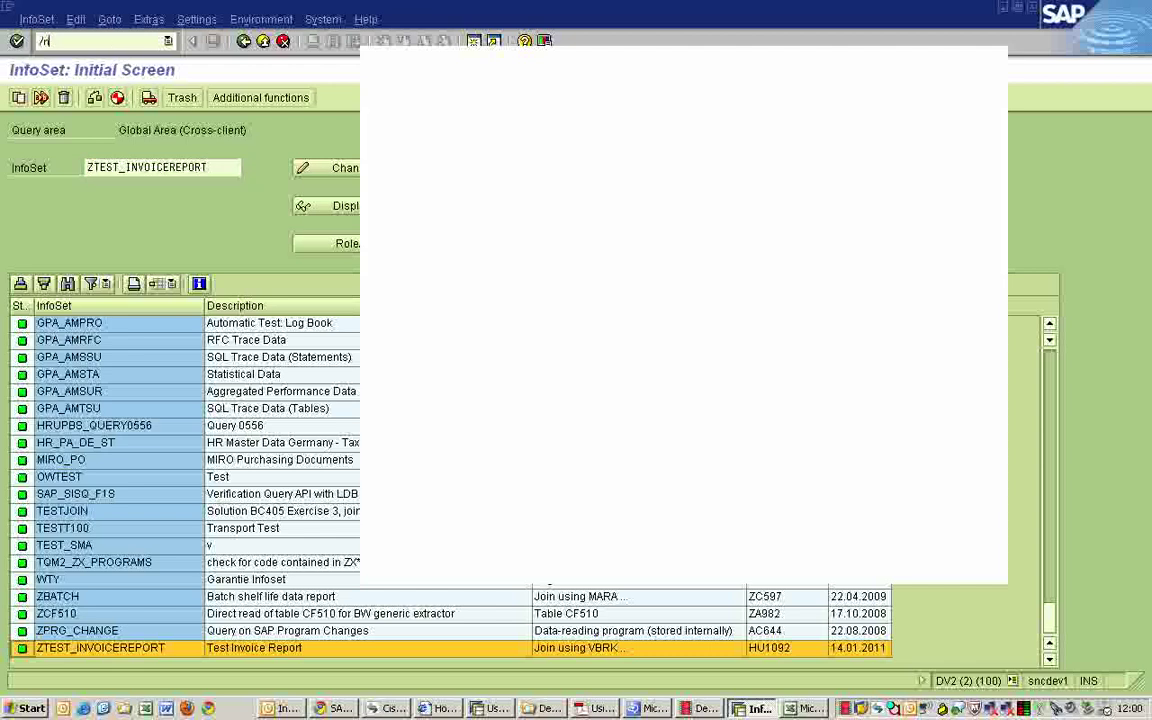
{"action": "type", "text": "sq03"}
{"action": "key", "text": "Return"}
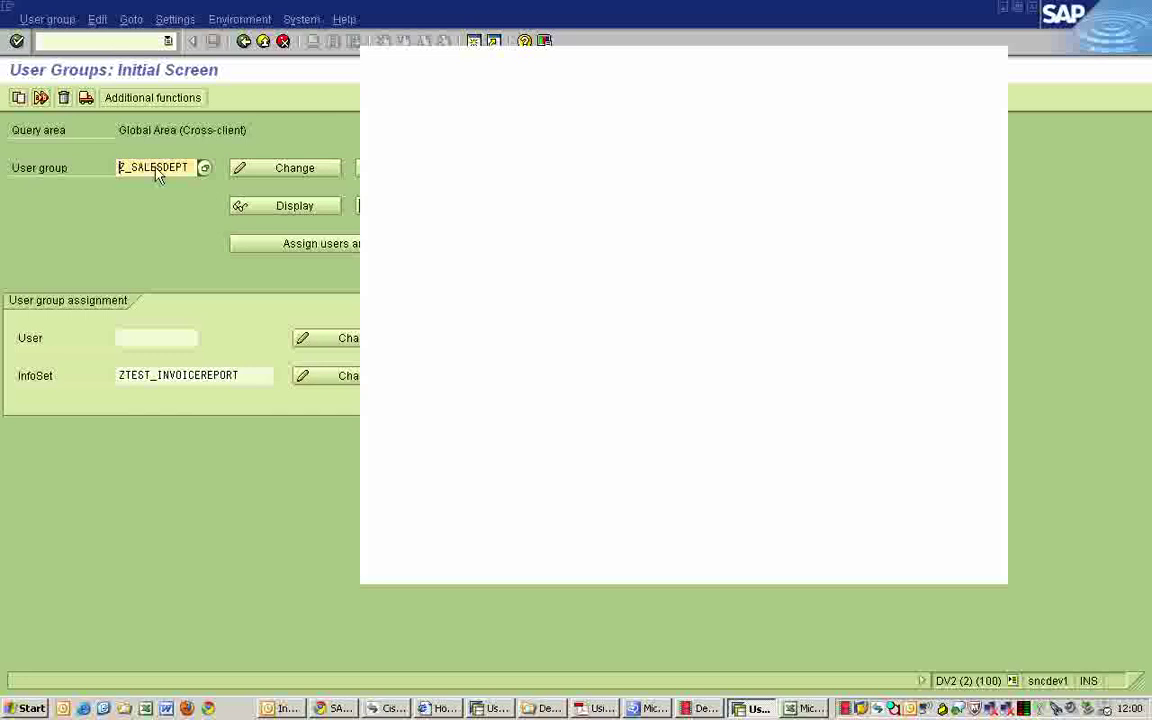
Assign the InfoSet ZTEST_INVOICEREPORT to user group Z_SALESDEPT, save the assignment and return to the initial user group screen.
{"action": "left_click", "coordinate": [276, 250]}
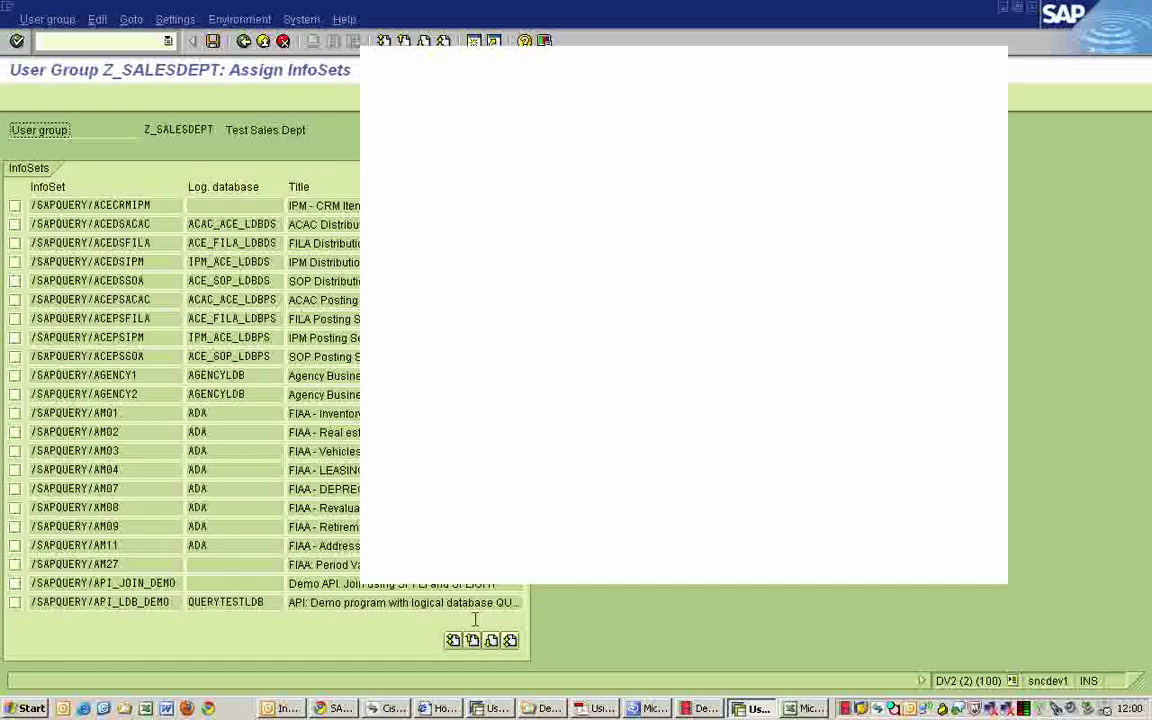
{"action": "left_click", "coordinate": [511, 641]}
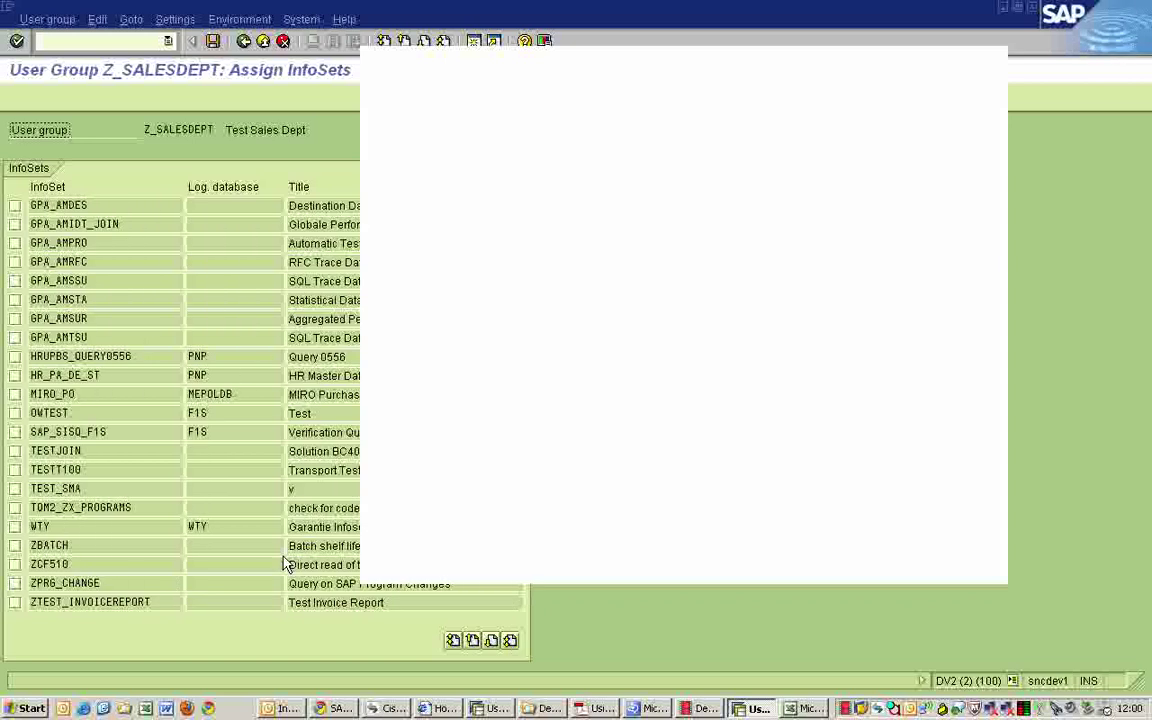
{"action": "left_click", "coordinate": [15, 603]}
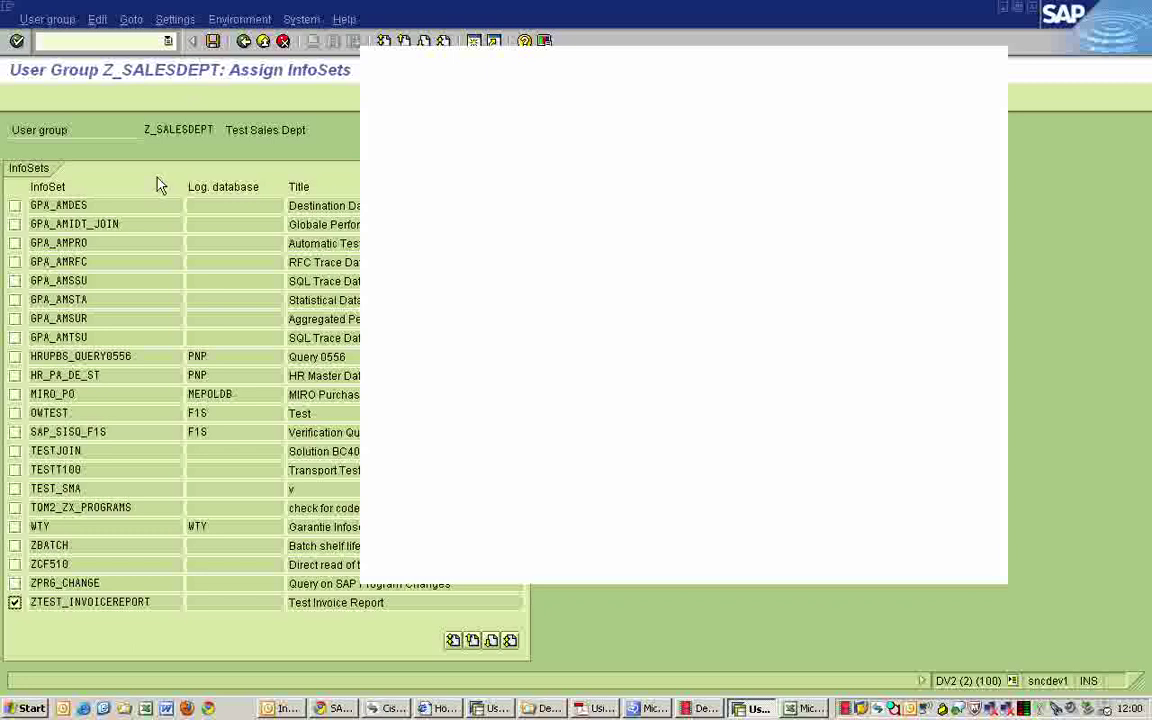
{"action": "left_click", "coordinate": [212, 42]}
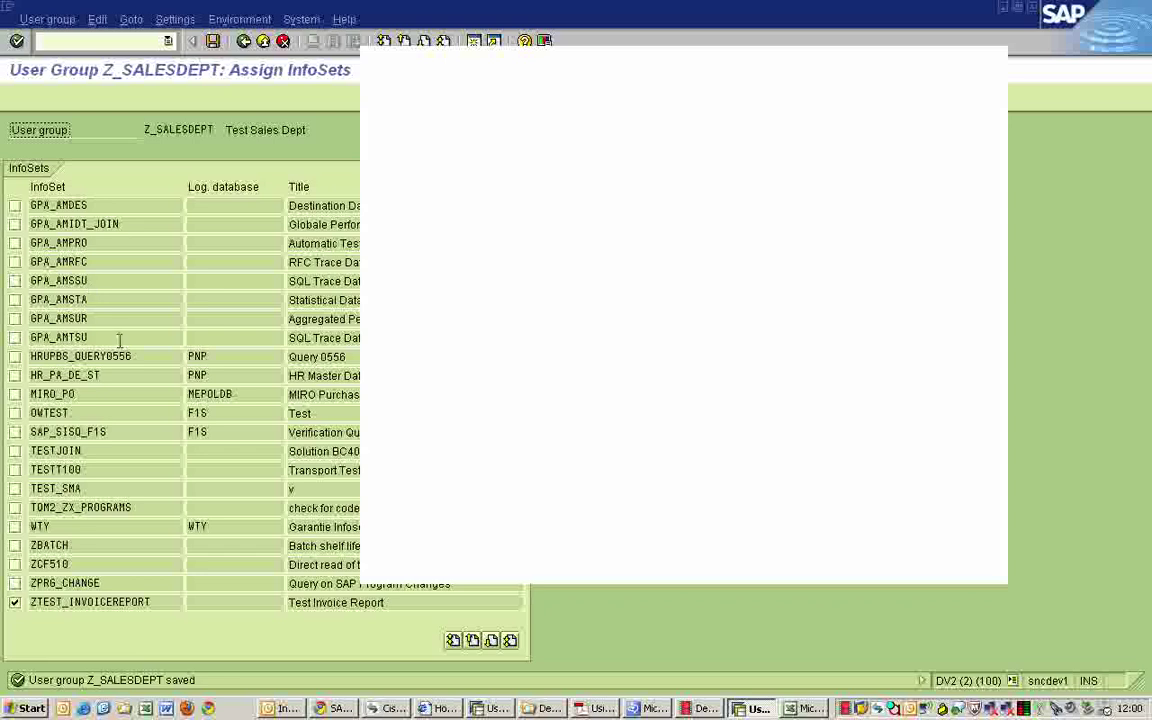
{"action": "left_click", "coordinate": [243, 41]}
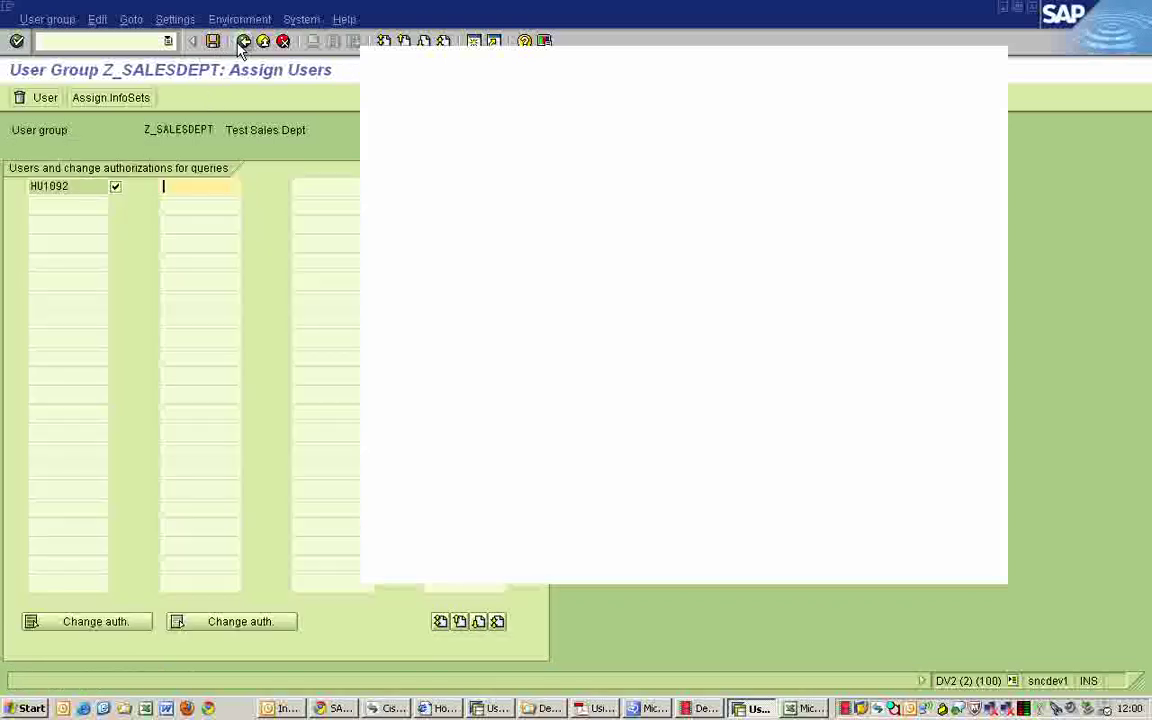
{"action": "left_click", "coordinate": [213, 41]}
{"action": "left_click", "coordinate": [243, 41]}
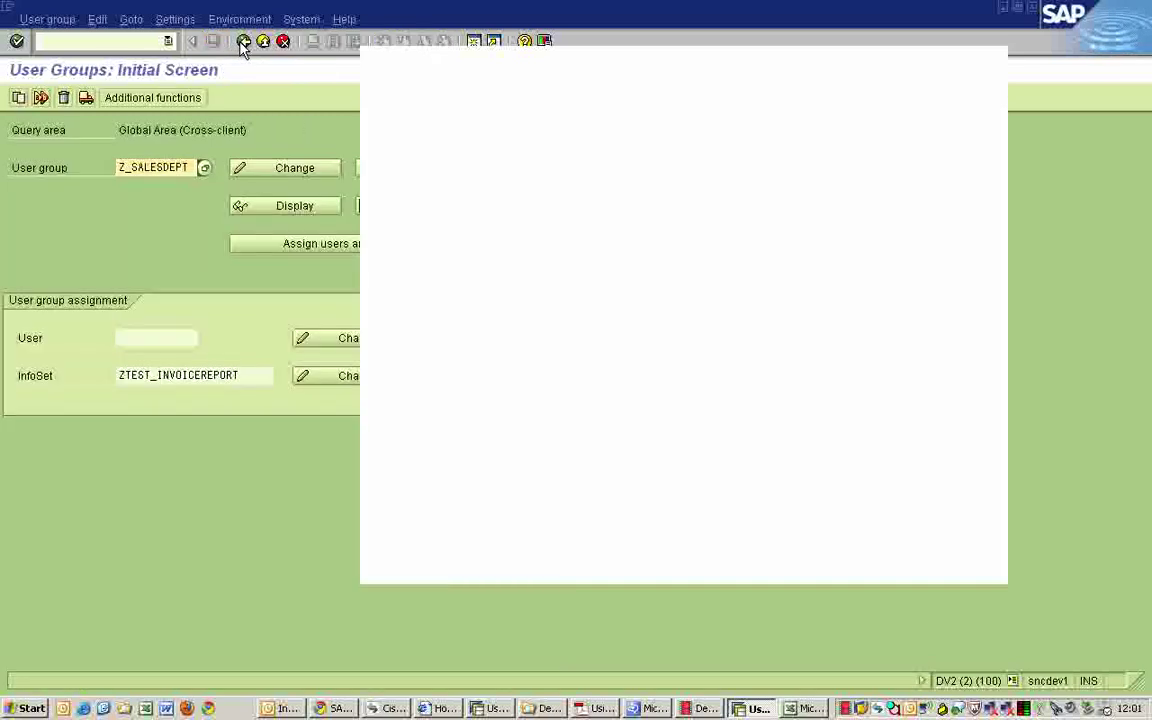
Open the query maintenance transaction SQ01 and review the User Group and Users cells of the process notes in Excel.
{"action": "left_click", "coordinate": [134, 41]}
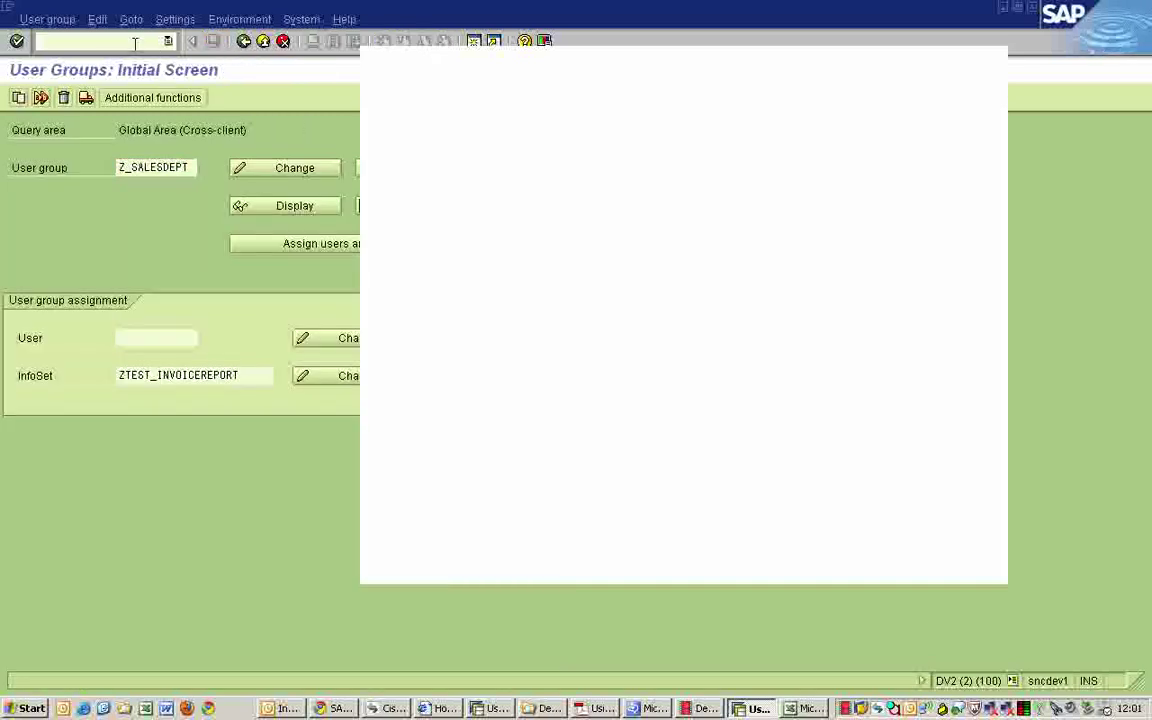
{"action": "type", "text": "/nsq"}
{"action": "left_click", "coordinate": [812, 709]}
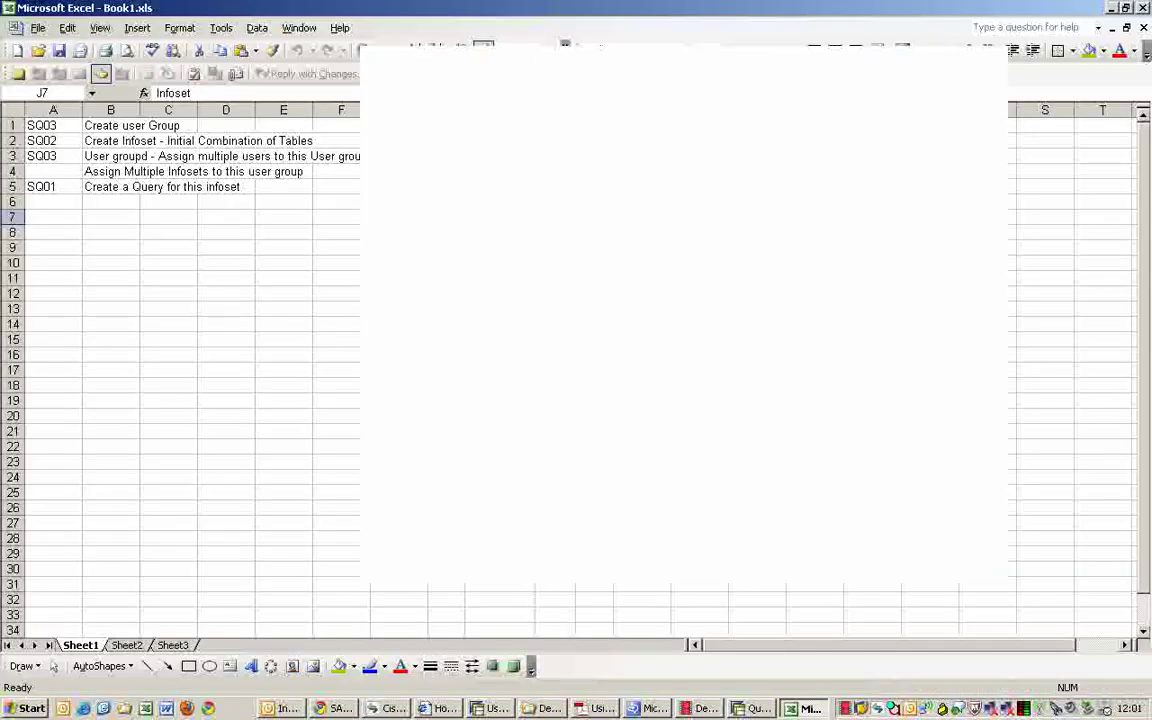
{"action": "left_click", "coordinate": [507, 187]}
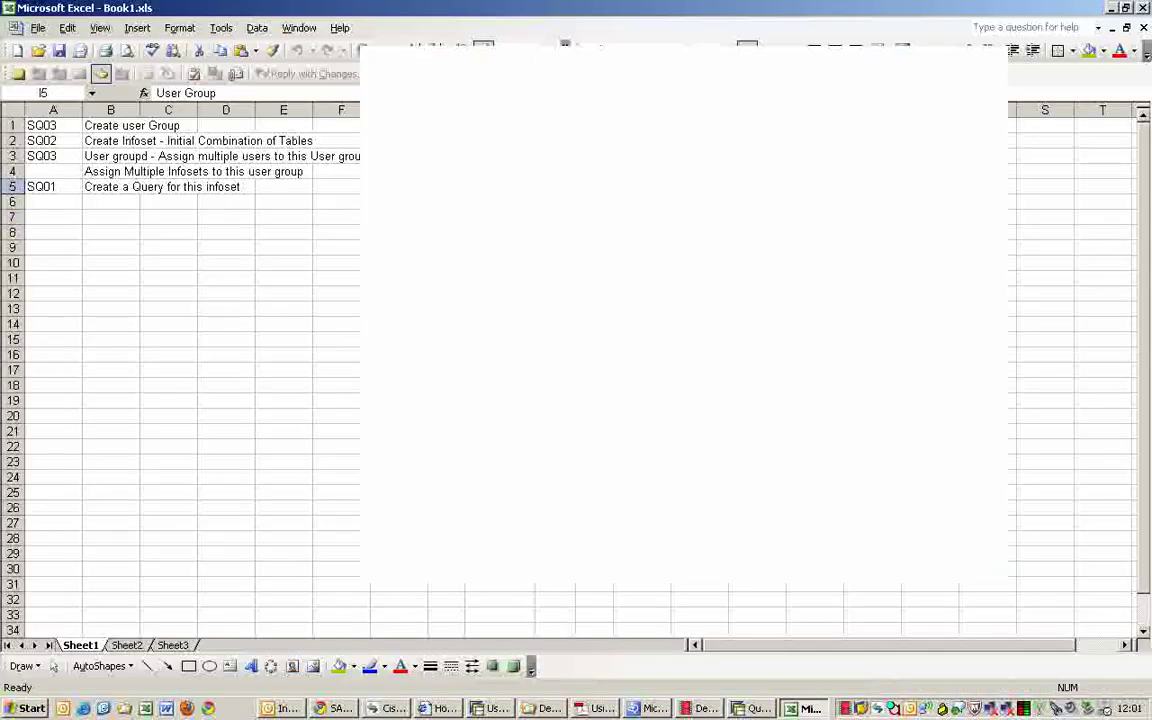
{"action": "left_click", "coordinate": [456, 217]}
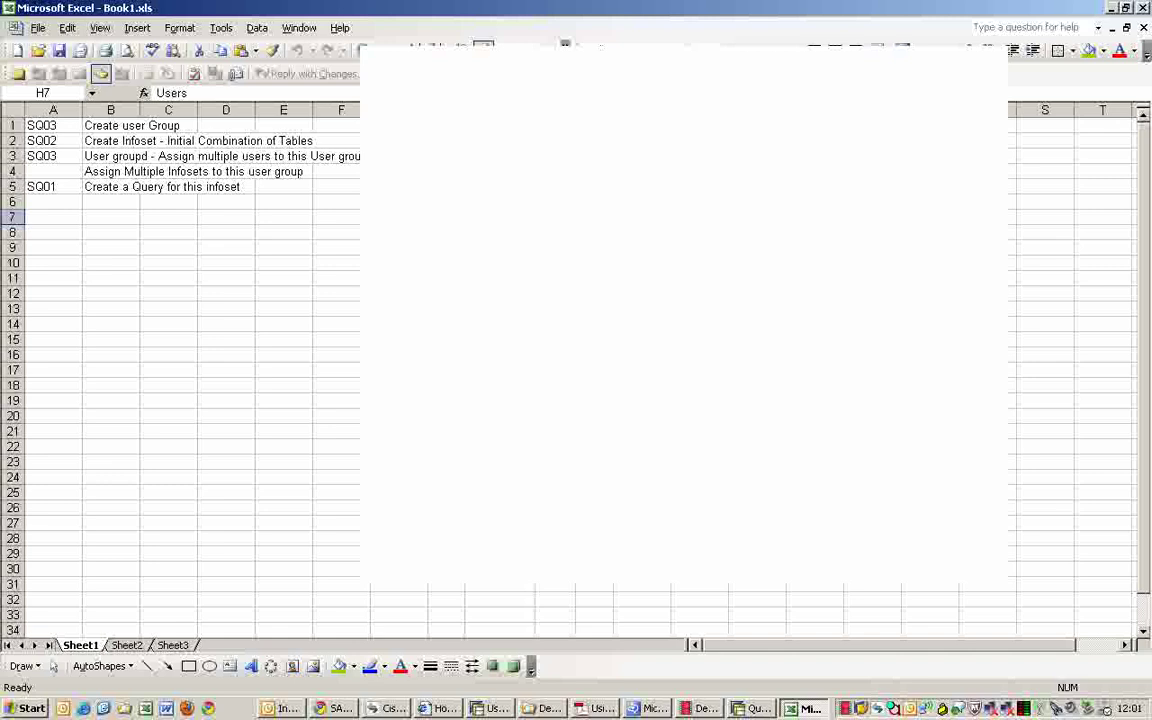
{"action": "left_click", "coordinate": [594, 248]}
{"action": "key", "text": "alt+Tab"}
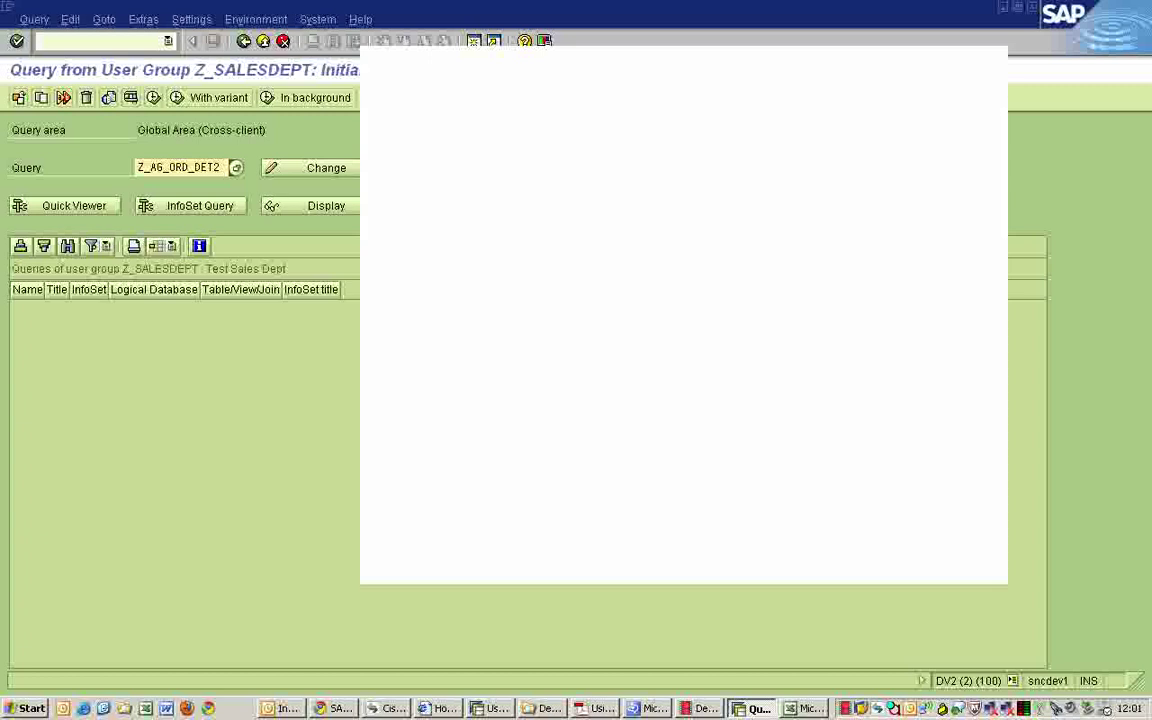
Enter ZAG_INVRPT as the query name for user group Z_SALESDEPT.
{"action": "key", "text": "shift+End"}
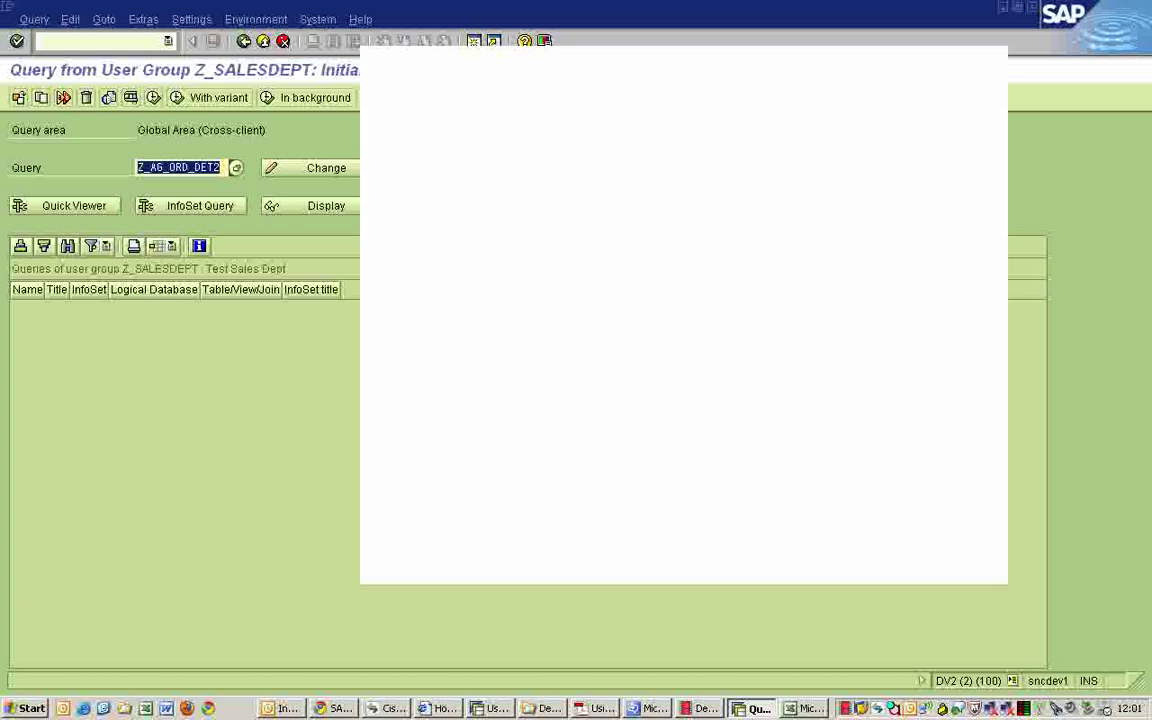
{"action": "type", "text": "ZAG"}
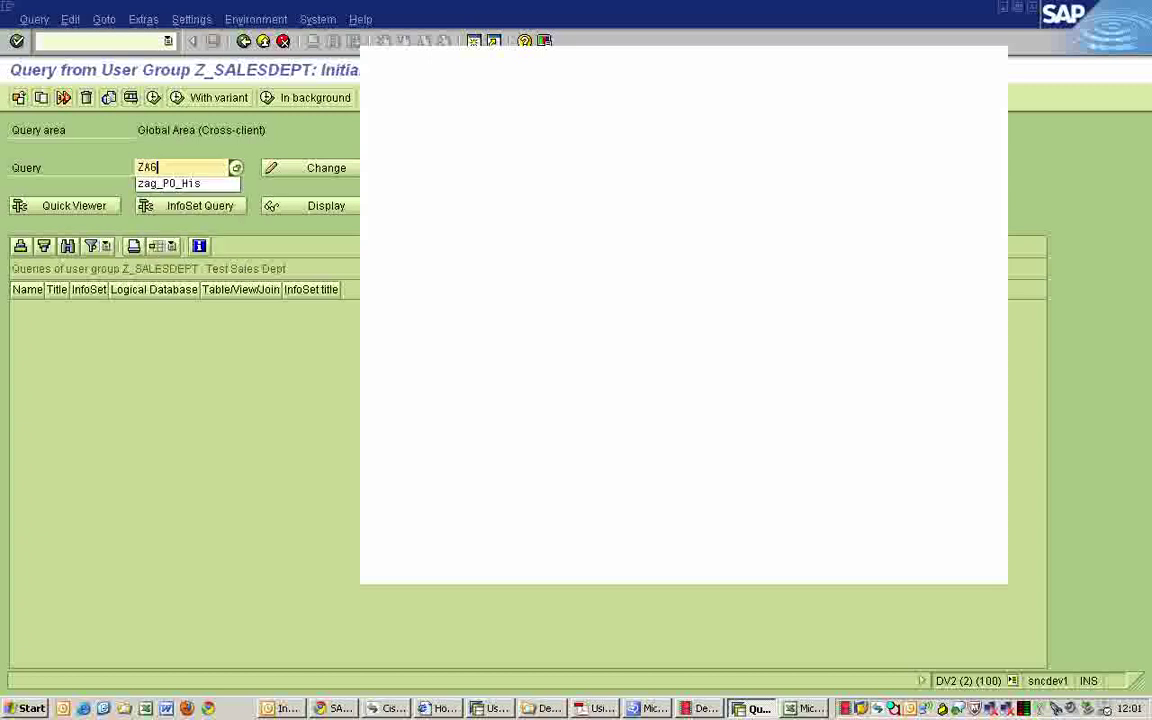
{"action": "type", "text": "_INVRPT"}
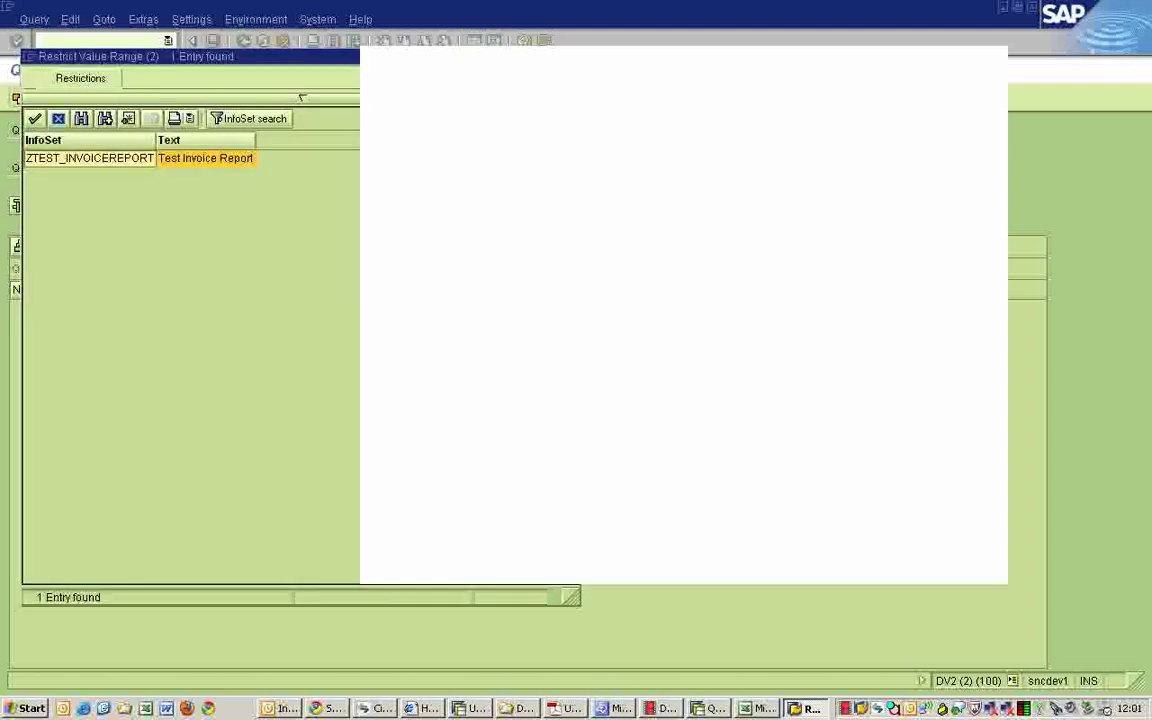
{"action": "double_click", "coordinate": [243, 160]}
{"action": "double_click", "coordinate": [243, 165]}
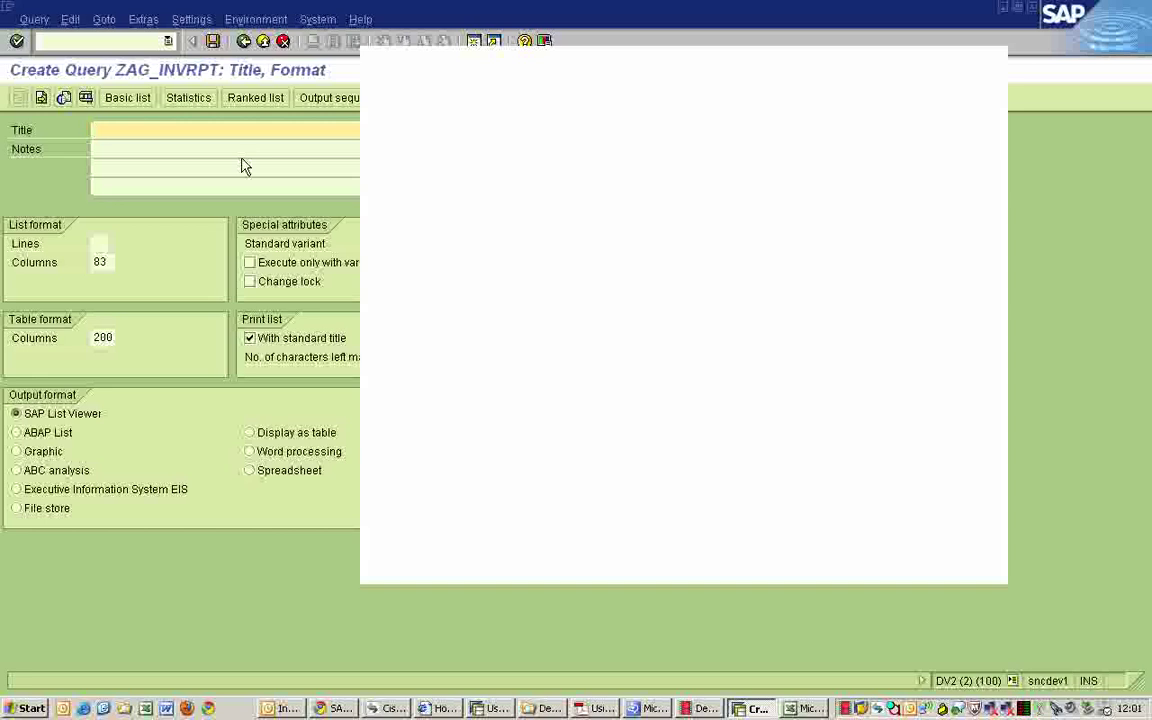
{"action": "left_click", "coordinate": [244, 44]}
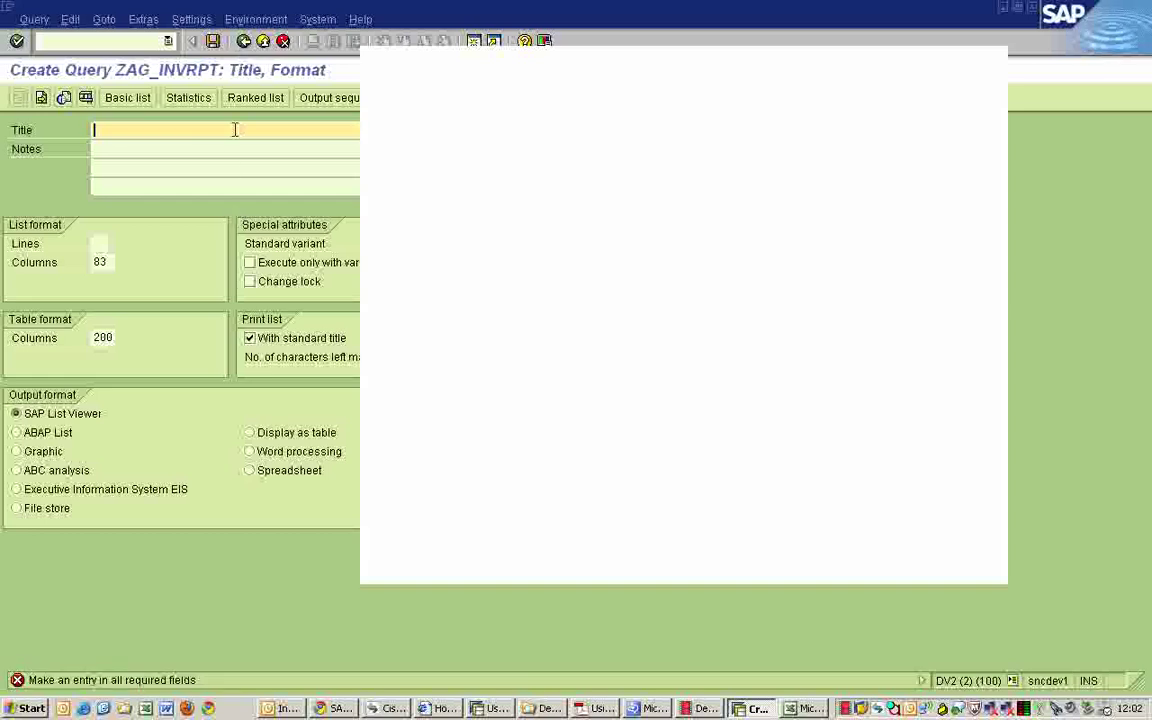
{"action": "left_click", "coordinate": [283, 42]}
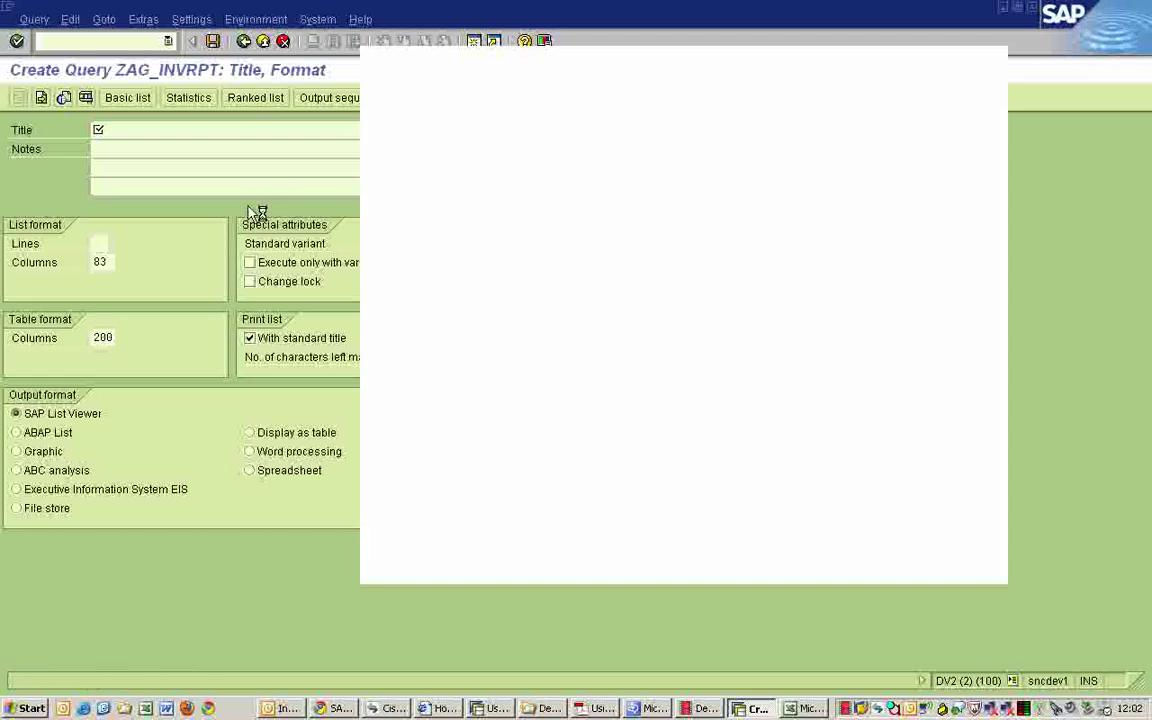
{"action": "left_click", "coordinate": [238, 345]}
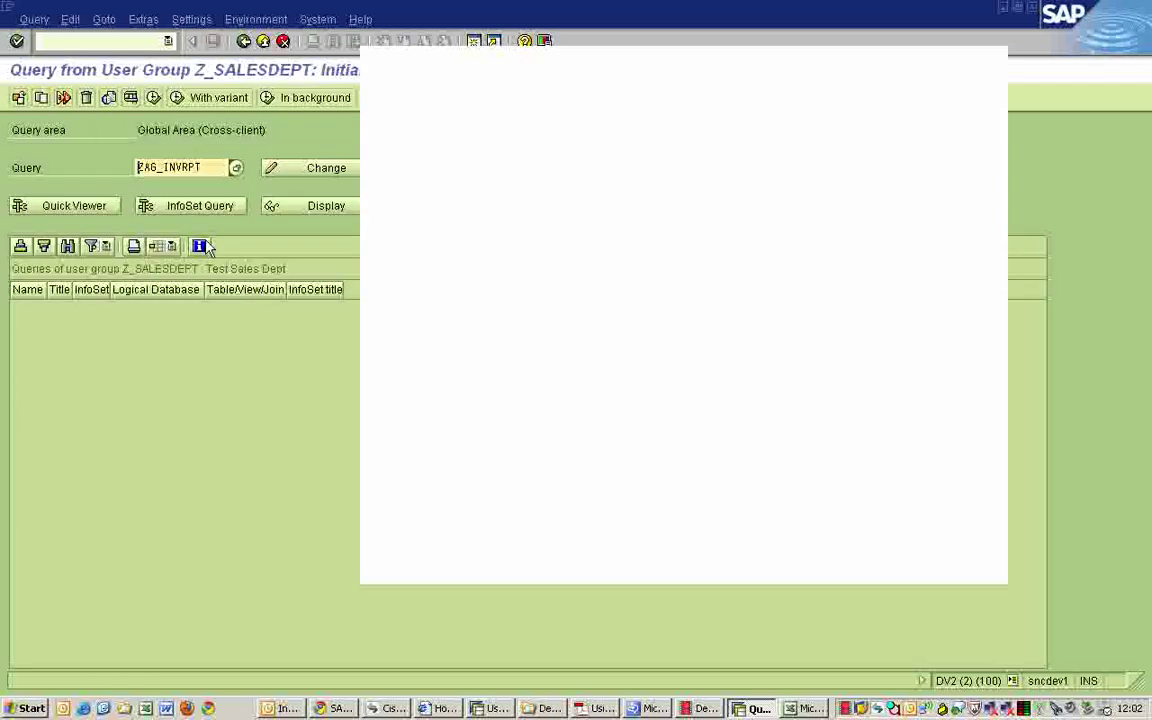
Start a new InfoSet Query based on the InfoSet ZTEST_INVOICEREPORT.
{"action": "left_click", "coordinate": [156, 205]}
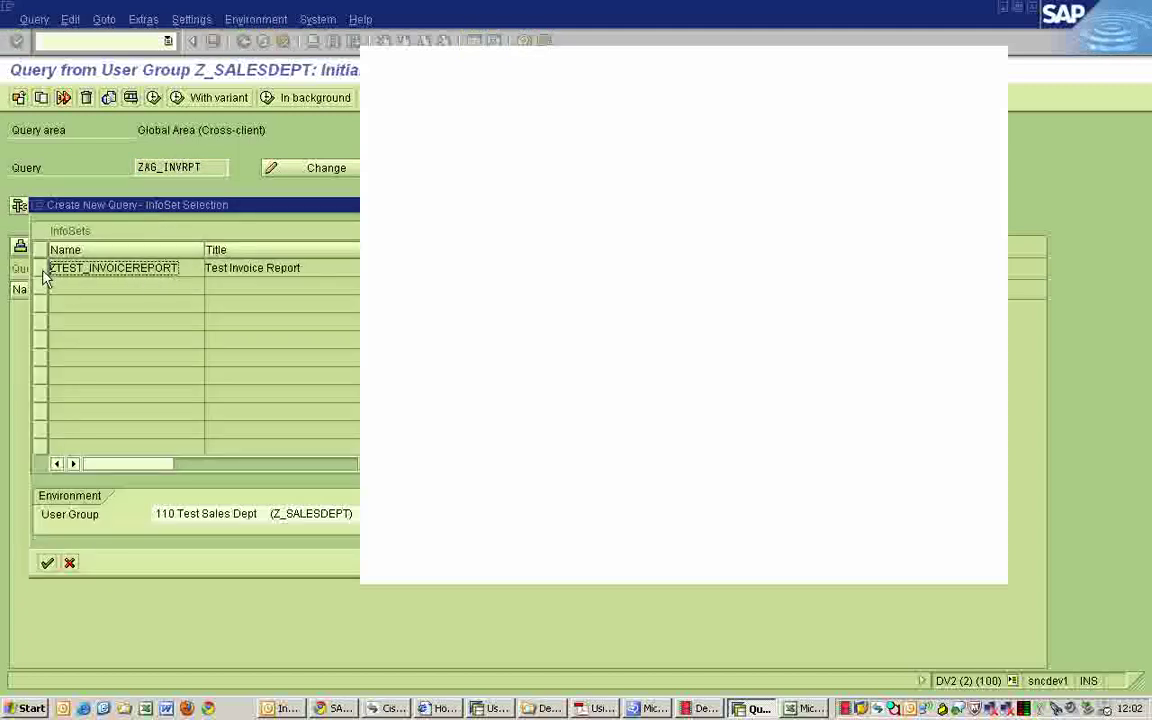
{"action": "left_click", "coordinate": [40, 268]}
{"action": "left_click", "coordinate": [49, 565]}
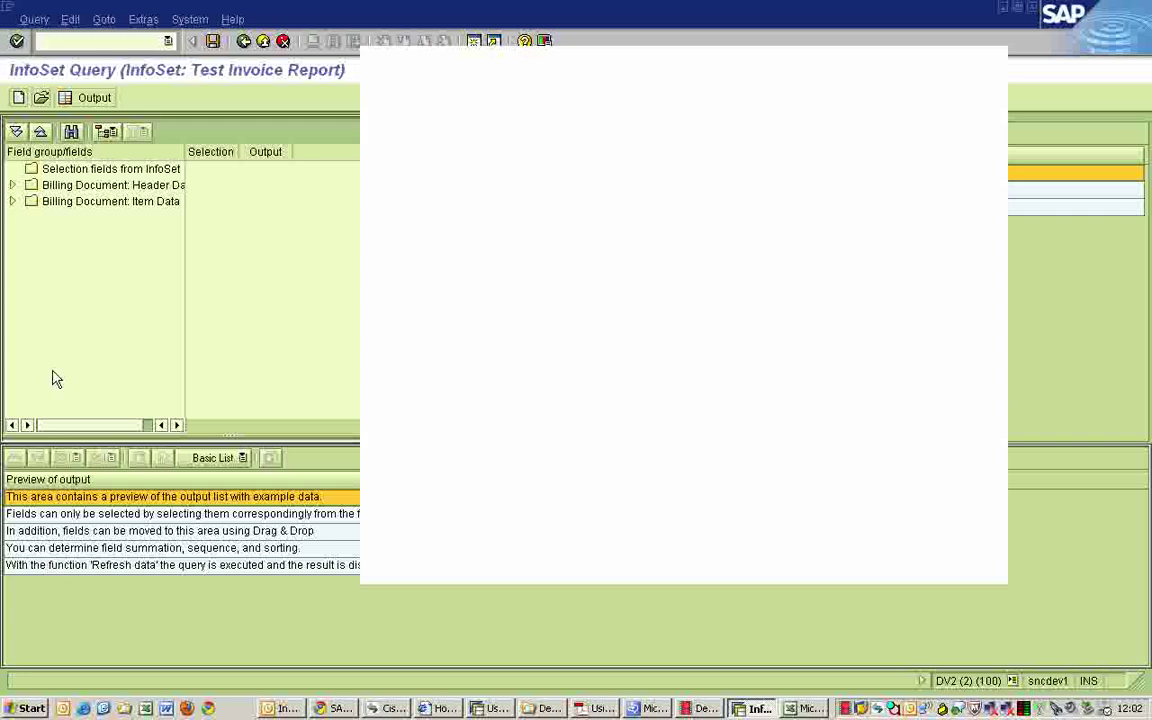
Mark Billing Document, Billing Type and Sales Organization from the billing header data as both selection and output fields.
{"action": "left_click", "coordinate": [13, 186]}
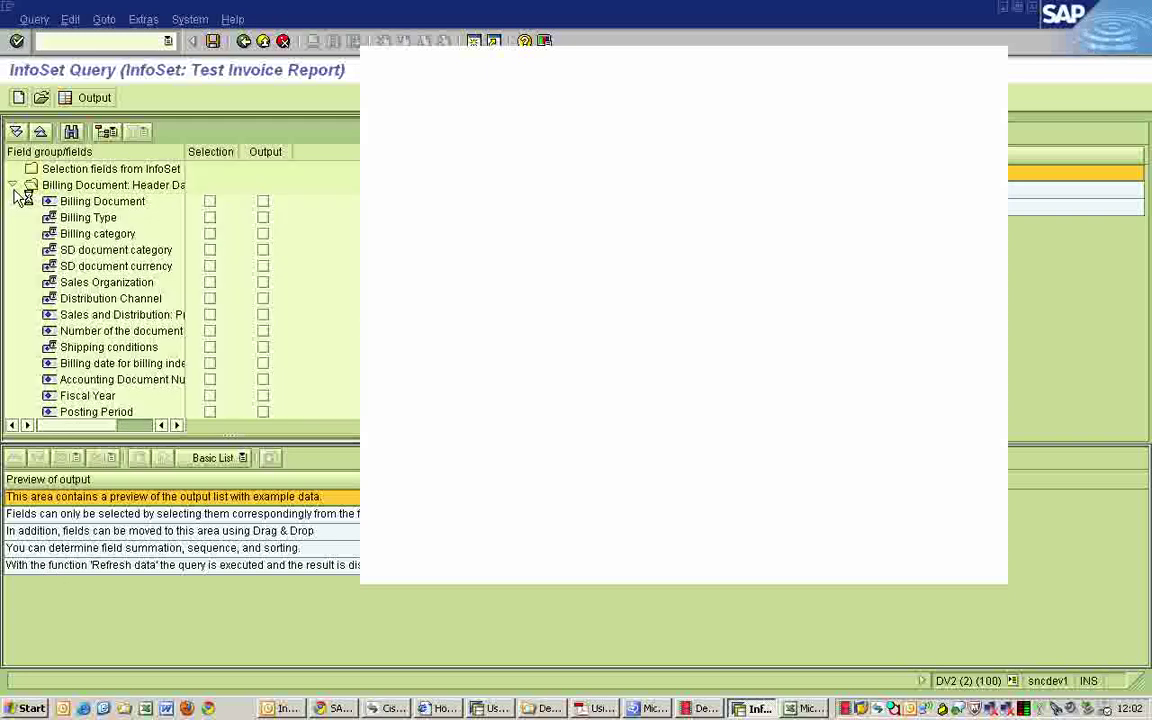
{"action": "left_click", "coordinate": [210, 201]}
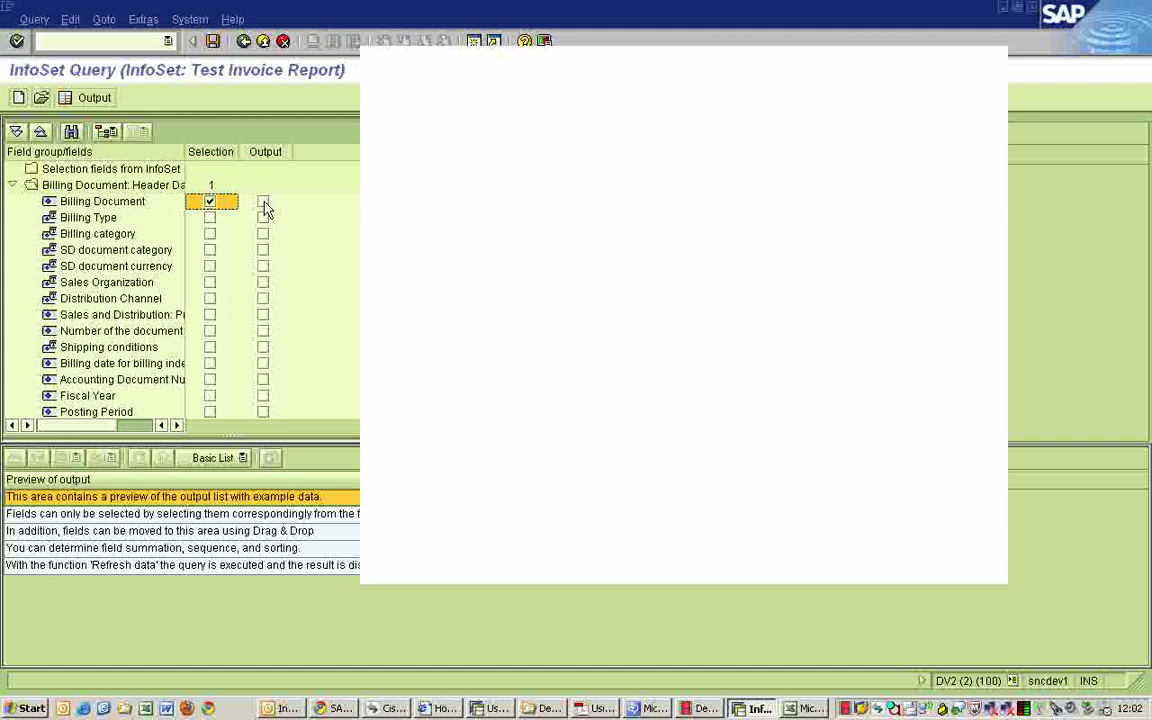
{"action": "left_click", "coordinate": [263, 202]}
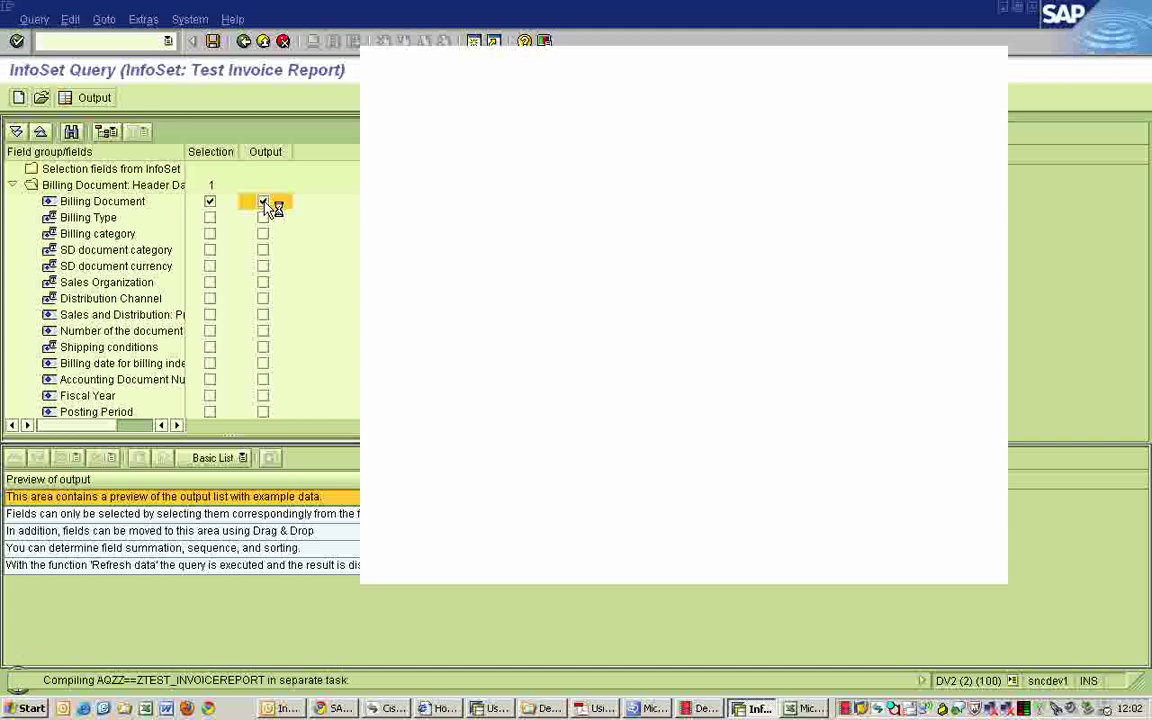
{"action": "left_click", "coordinate": [211, 218]}
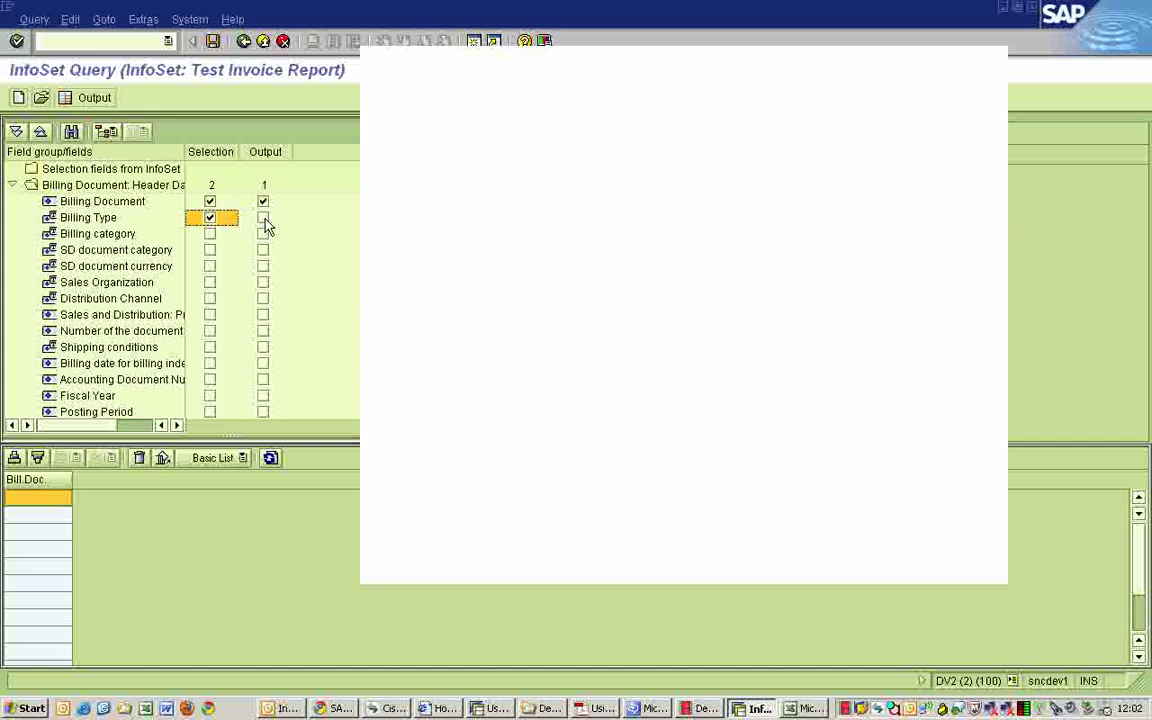
{"action": "left_click", "coordinate": [263, 219]}
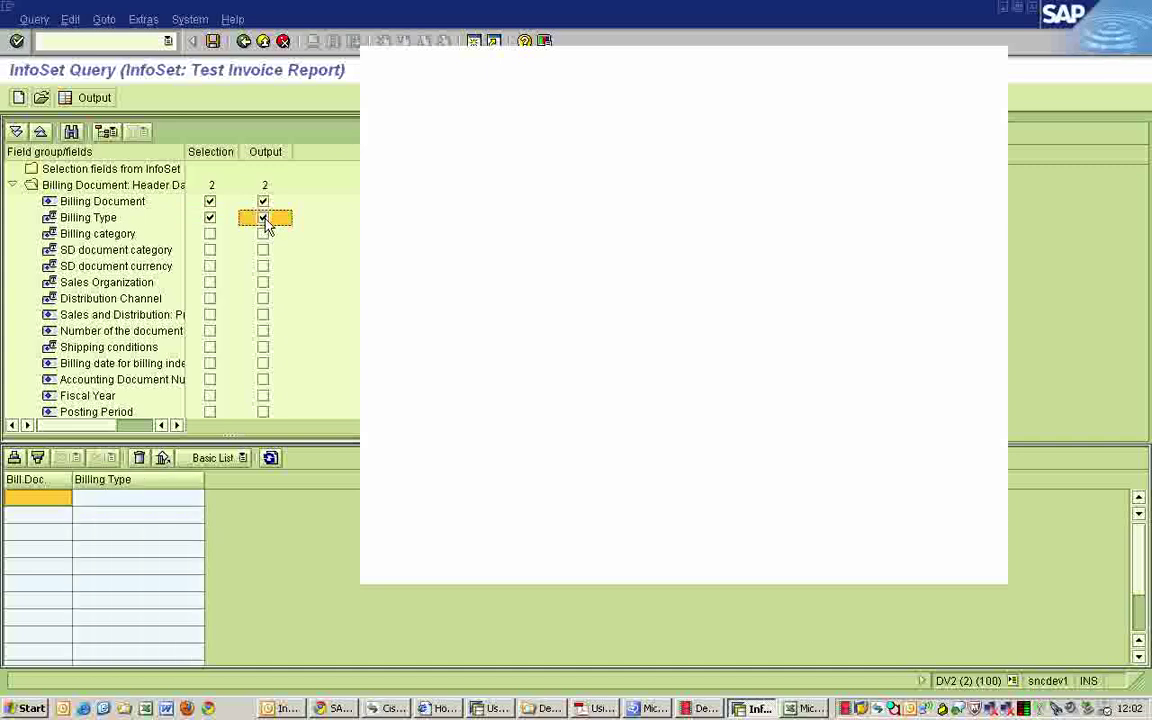
{"action": "left_click", "coordinate": [210, 282]}
{"action": "left_click", "coordinate": [264, 284]}
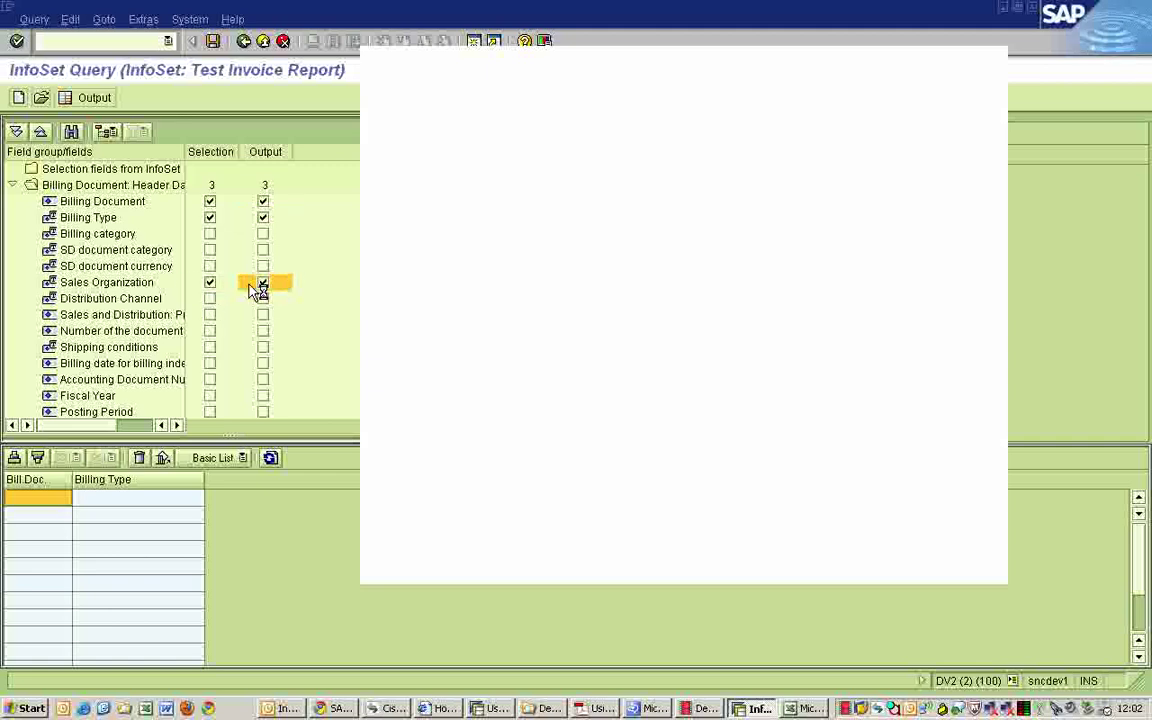
Mark the header fields Billing date for billing index and Sold-to party as both selection and output fields.
{"action": "left_click", "coordinate": [210, 364]}
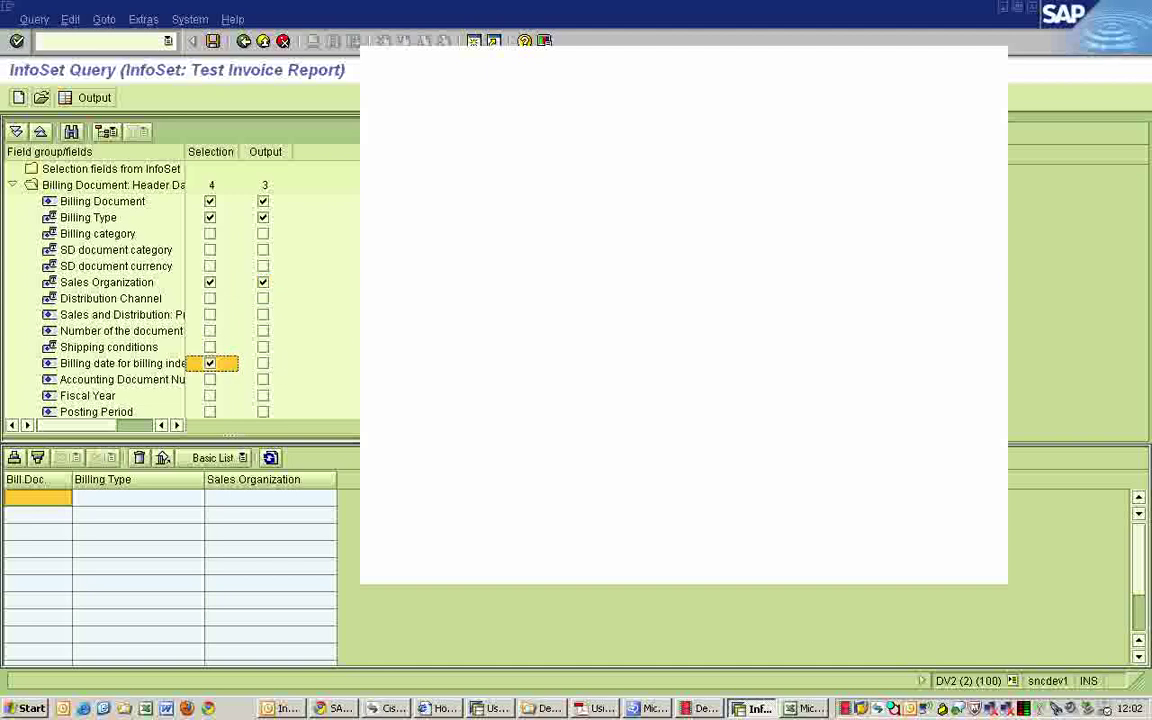
{"action": "scroll", "coordinate": [265, 215], "scroll_direction": "down", "scroll_amount": 3}
{"action": "scroll", "coordinate": [265, 215], "scroll_direction": "up", "scroll_amount": 1}
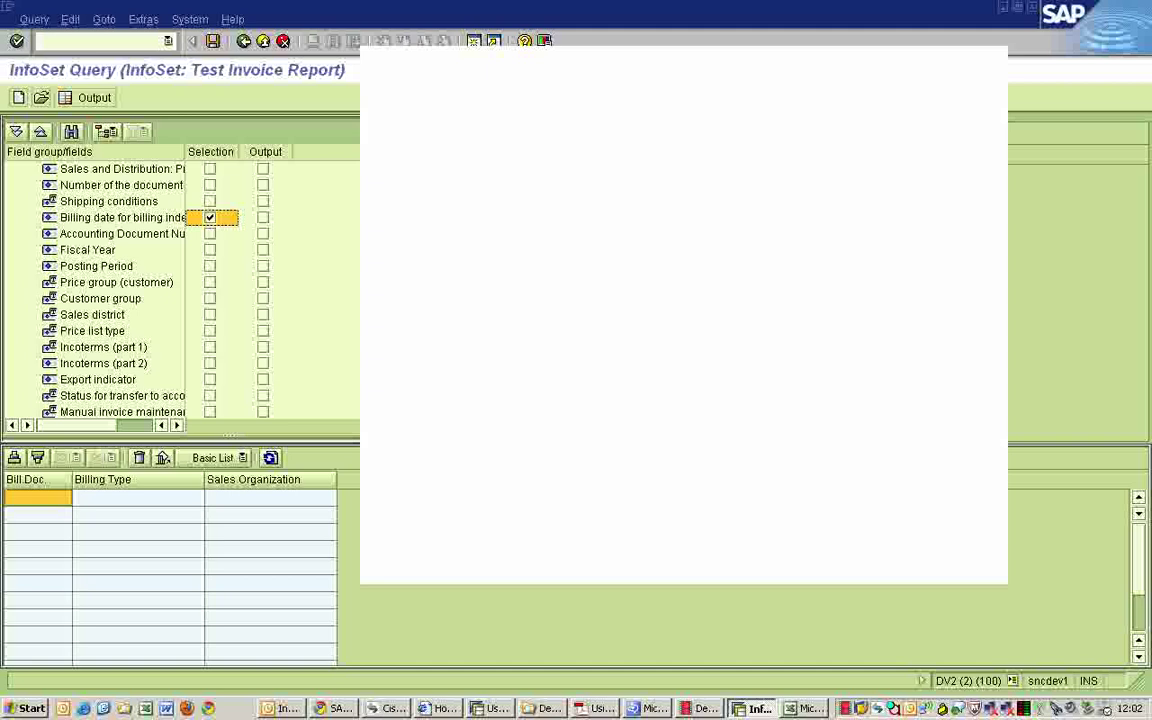
{"action": "left_click", "coordinate": [263, 217]}
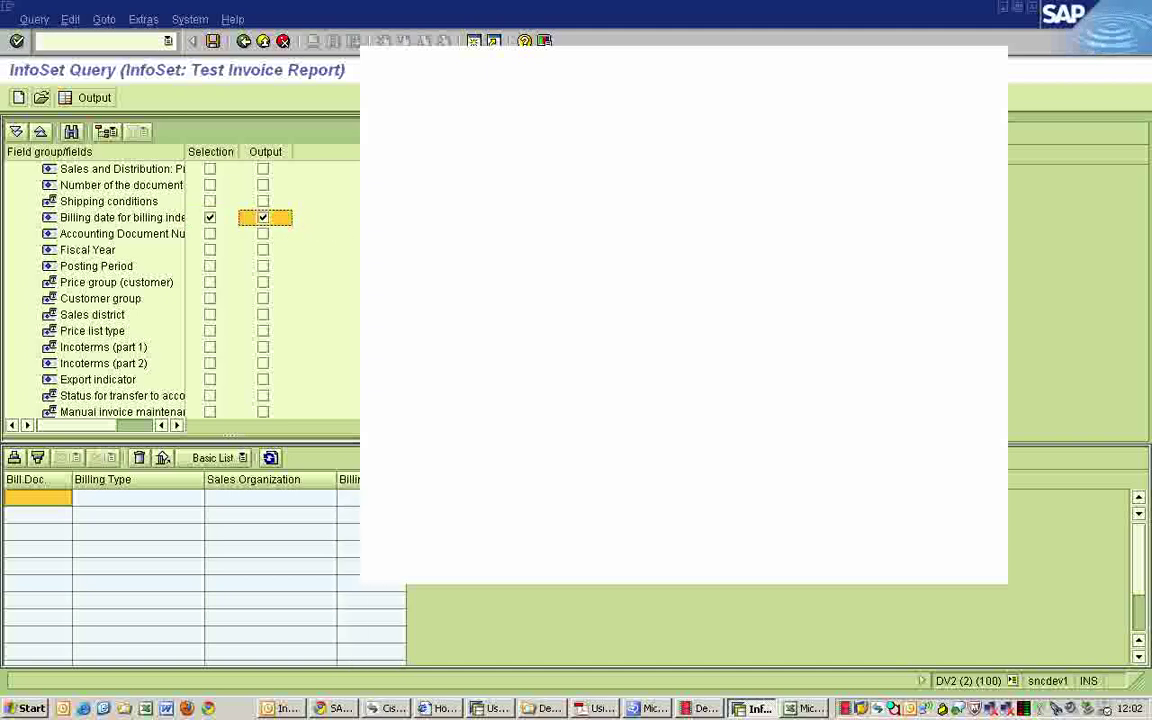
{"action": "scroll", "coordinate": [180, 290], "scroll_direction": "down", "scroll_amount": 3}
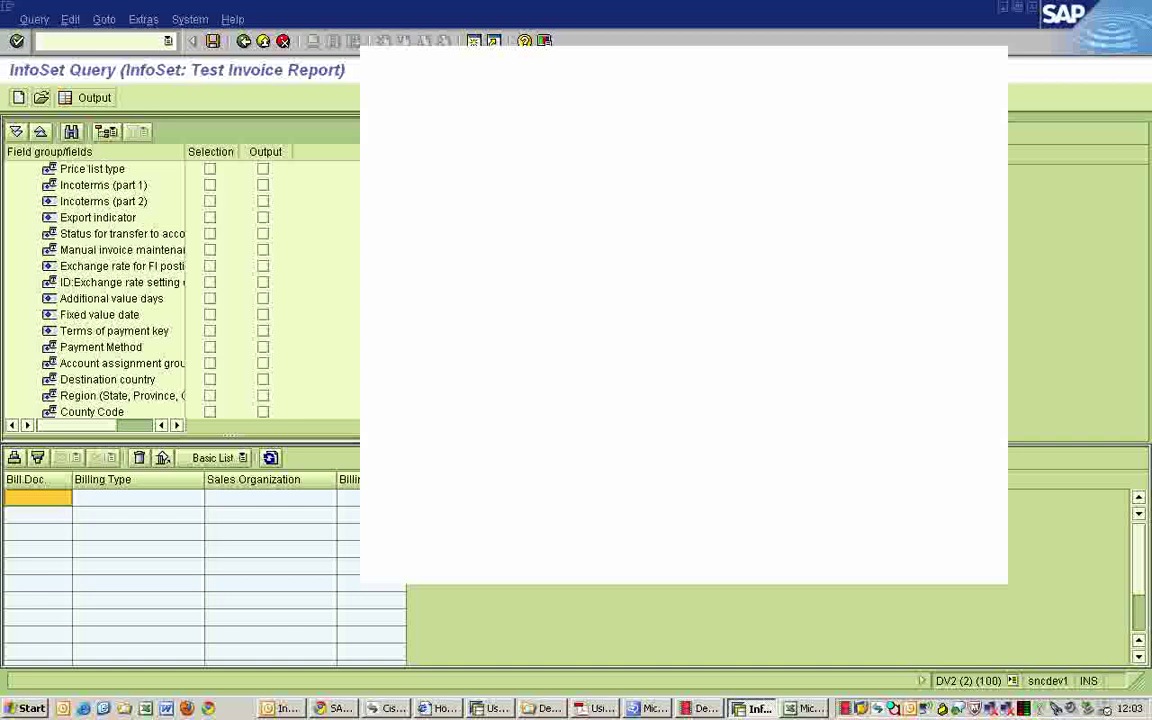
{"action": "scroll", "coordinate": [180, 290], "scroll_direction": "down", "scroll_amount": 7}
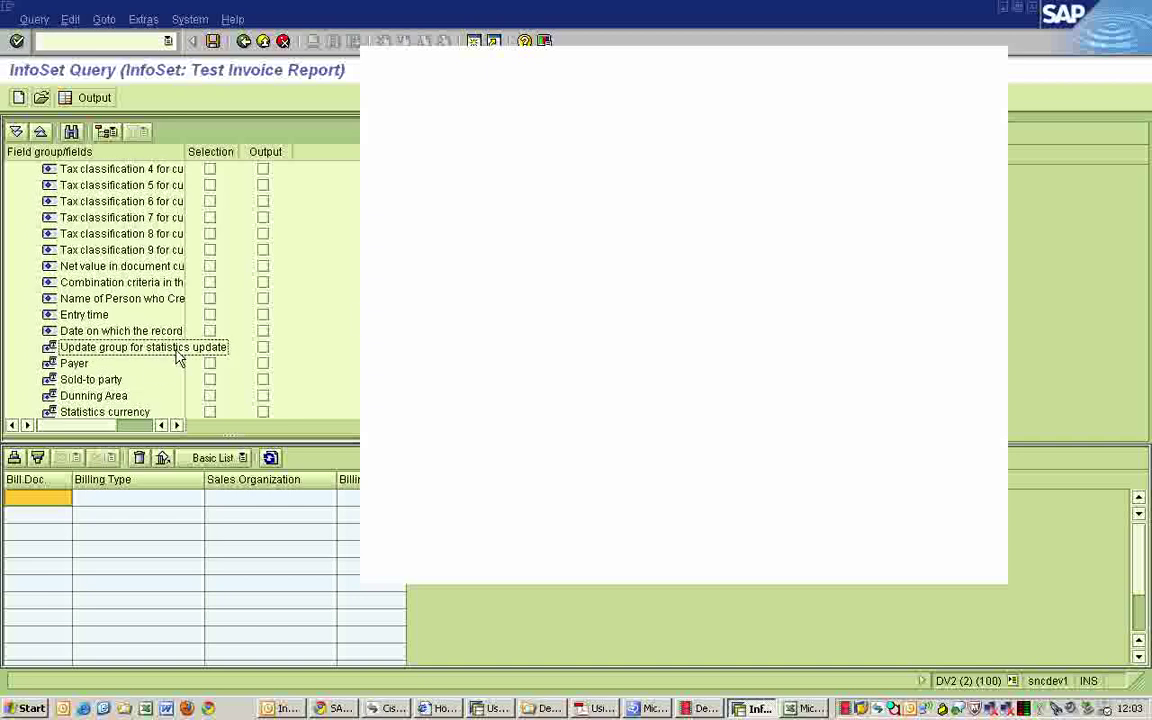
{"action": "left_click", "coordinate": [210, 379]}
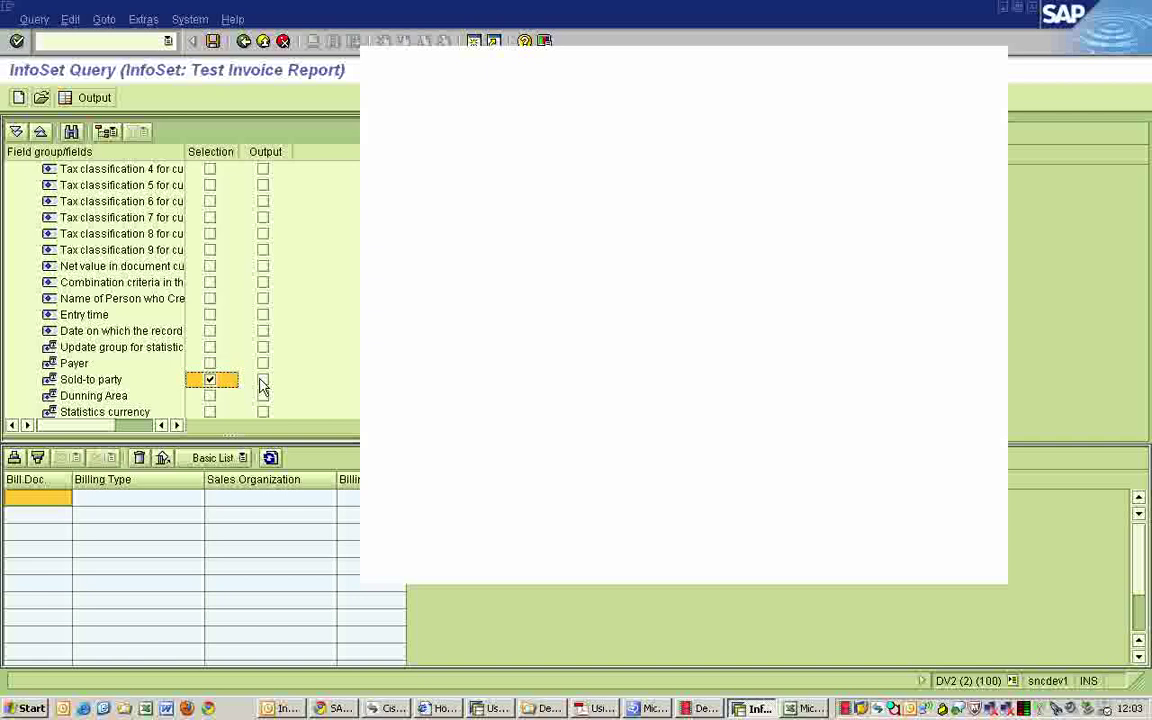
{"action": "left_click", "coordinate": [263, 380]}
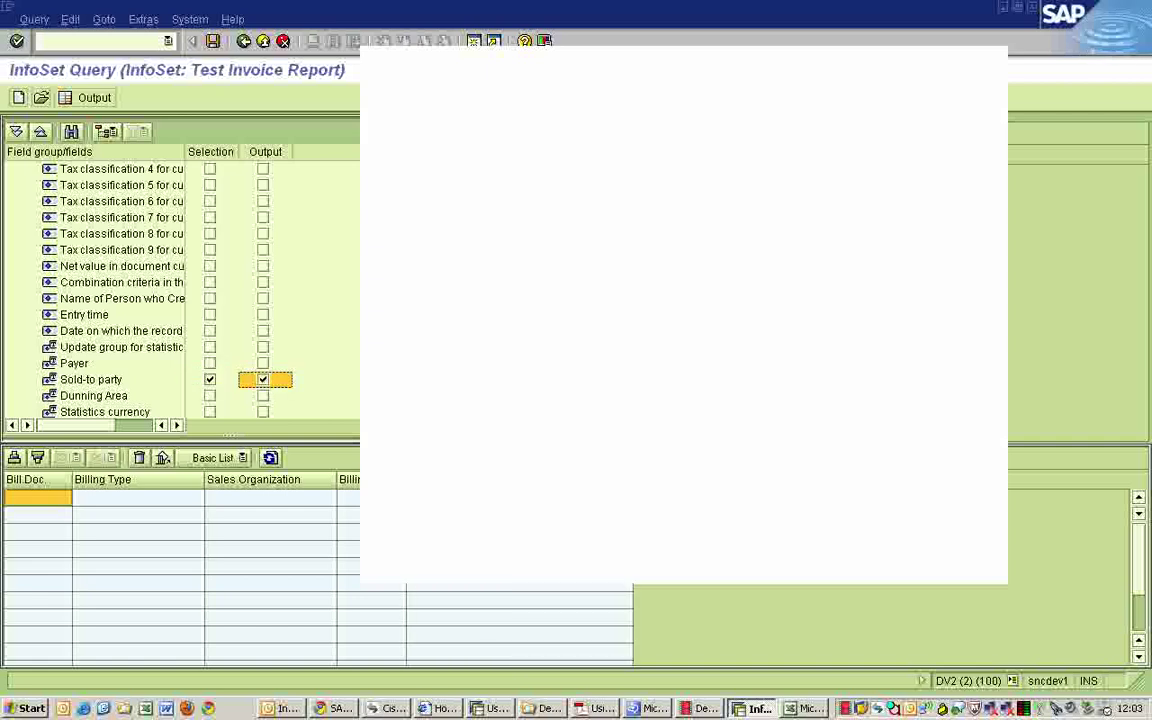
Expand the Billing Document: Item Data group and mark Billing item and Actual Invoiced Quantity as output-only fields.
{"action": "scroll", "coordinate": [180, 290], "scroll_direction": "down", "scroll_amount": 6}
{"action": "scroll", "coordinate": [180, 290], "scroll_direction": "up", "scroll_amount": 1}
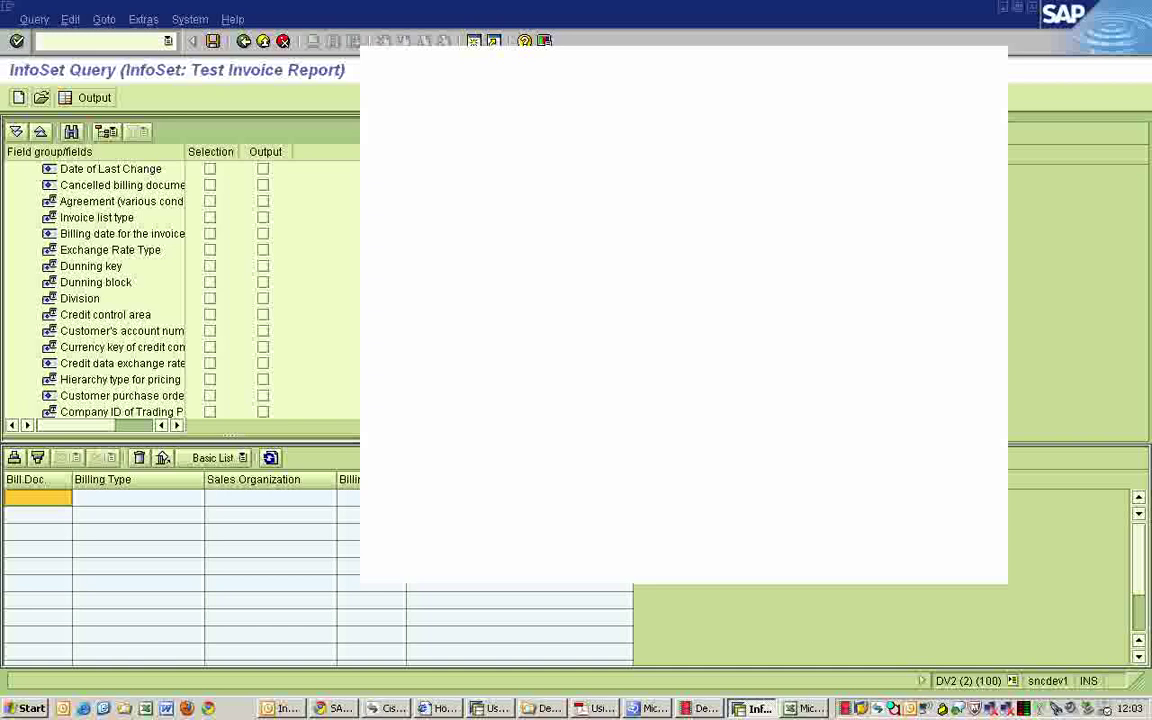
{"action": "scroll", "coordinate": [180, 290], "scroll_direction": "up", "scroll_amount": 1}
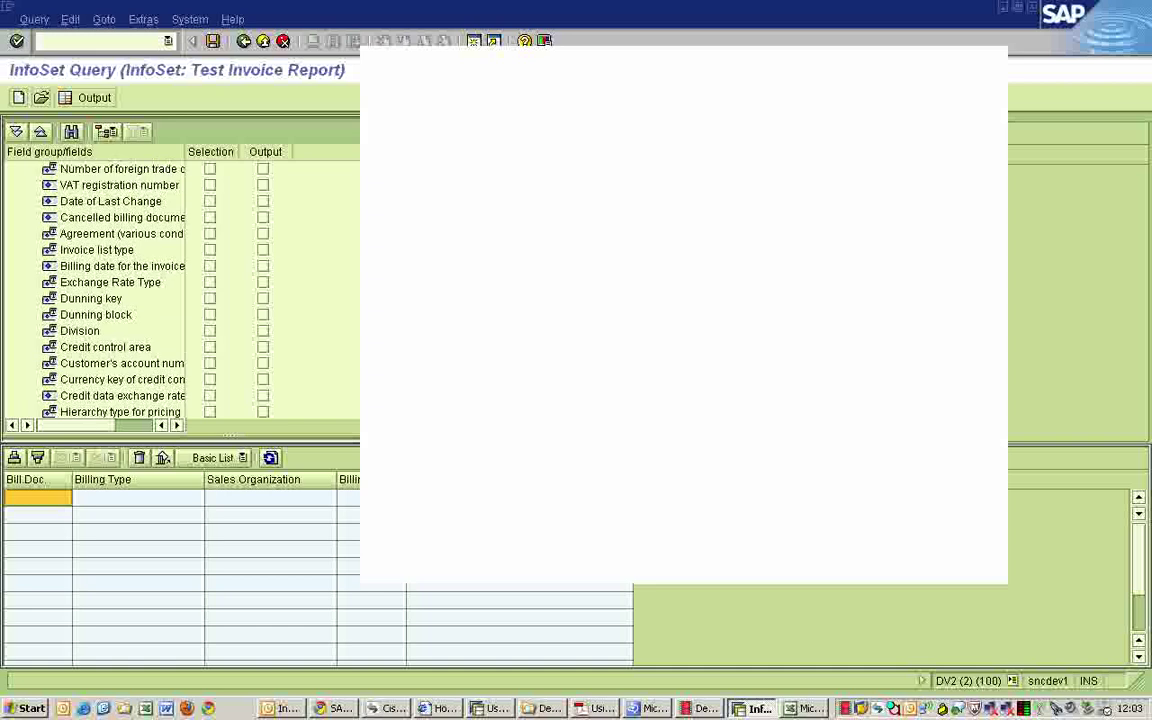
{"action": "scroll", "coordinate": [100, 290], "scroll_direction": "down", "scroll_amount": 8}
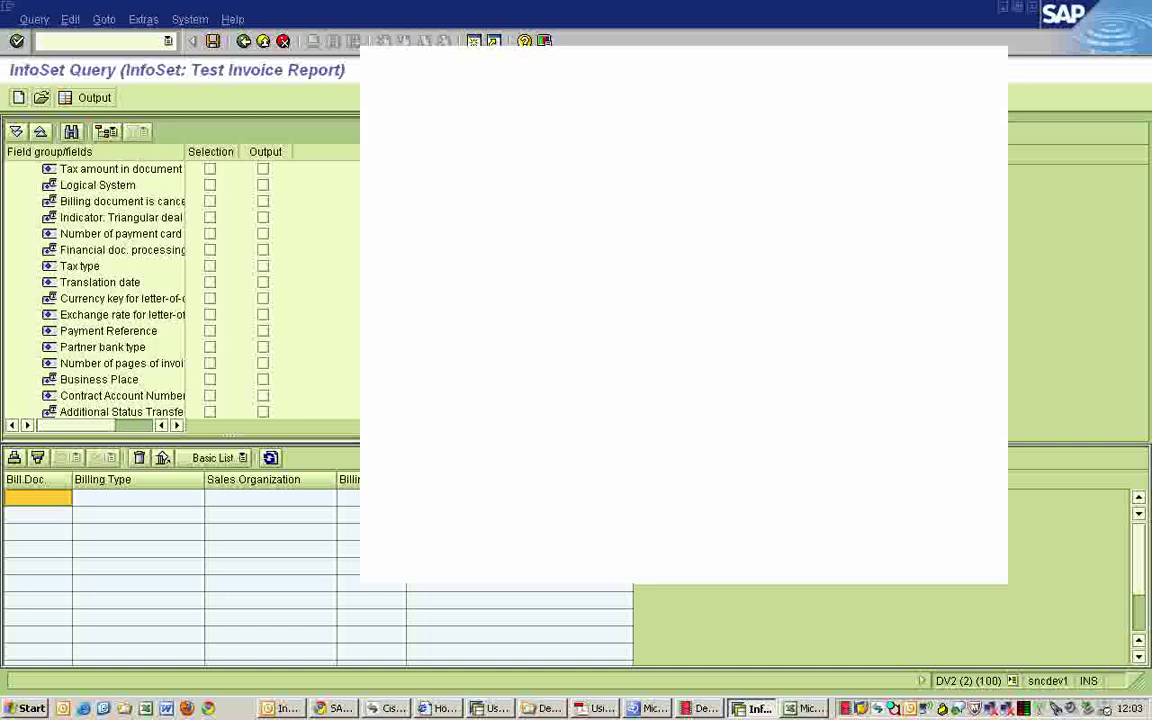
{"action": "scroll", "coordinate": [220, 282], "scroll_direction": "down", "scroll_amount": 3}
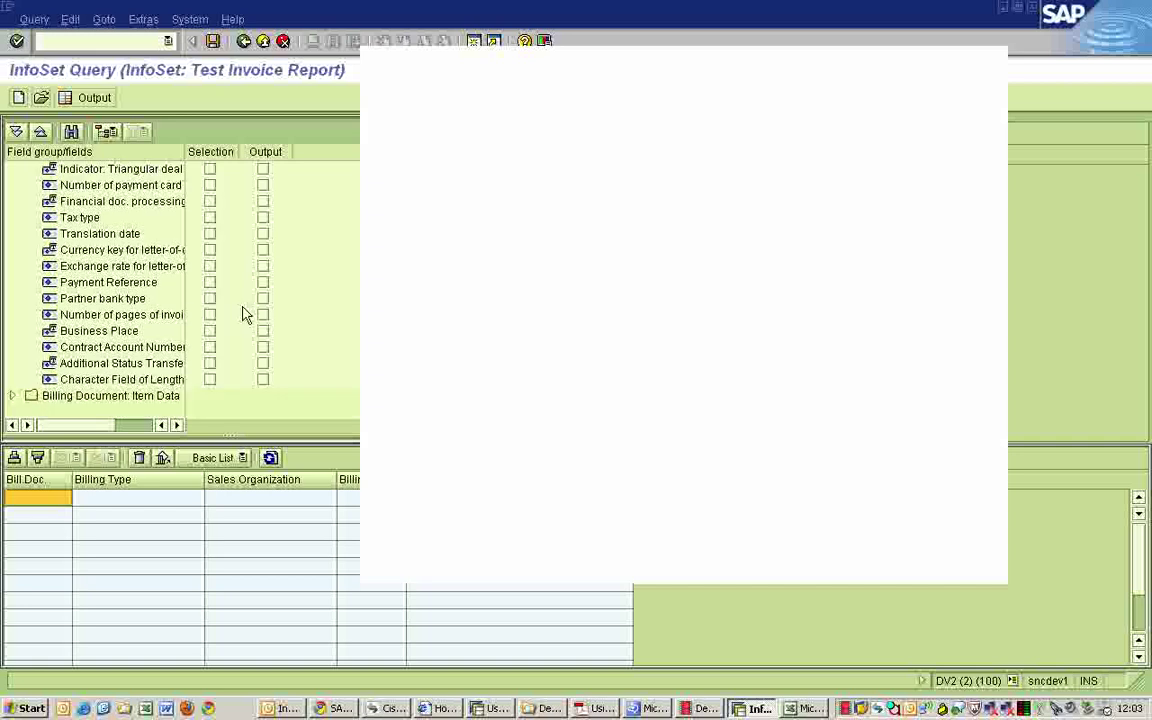
{"action": "left_click", "coordinate": [12, 396]}
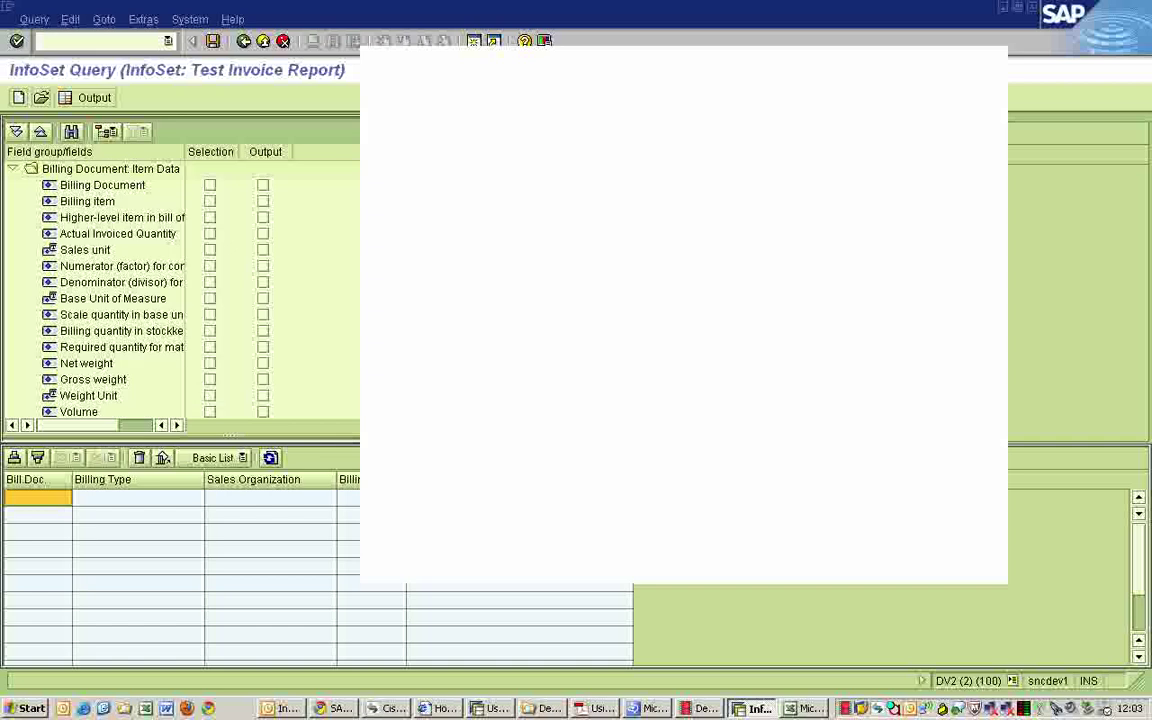
{"action": "left_click", "coordinate": [210, 201]}
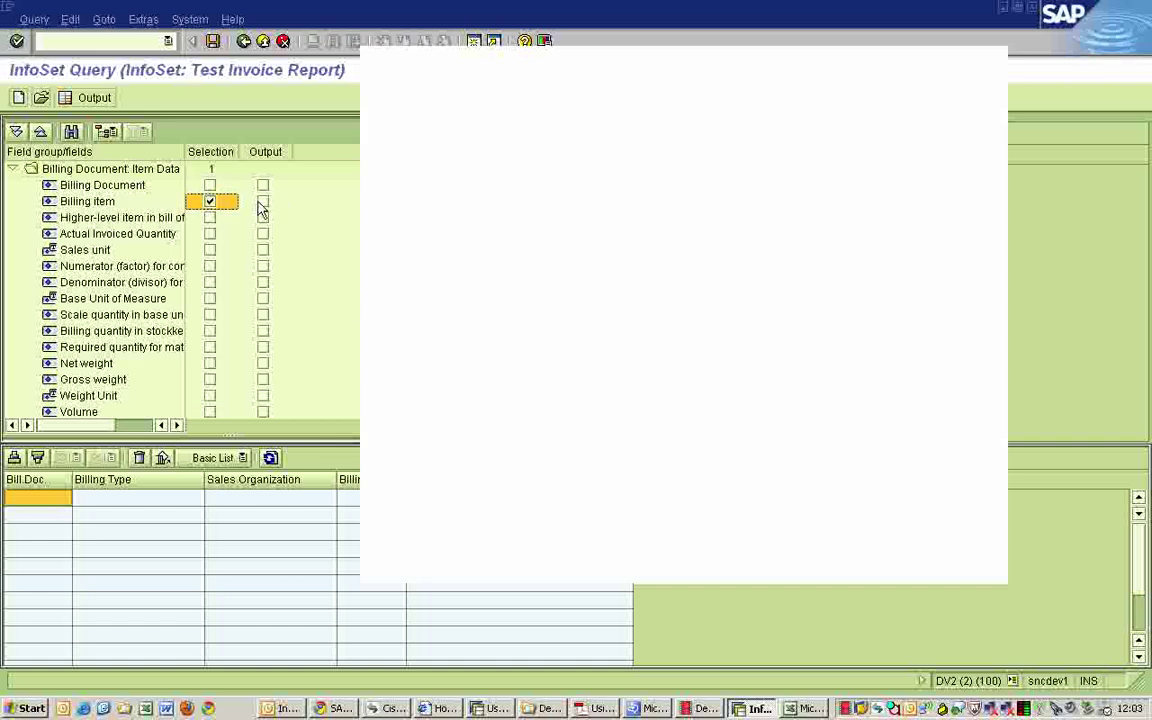
{"action": "left_click", "coordinate": [263, 201]}
{"action": "left_click", "coordinate": [212, 202]}
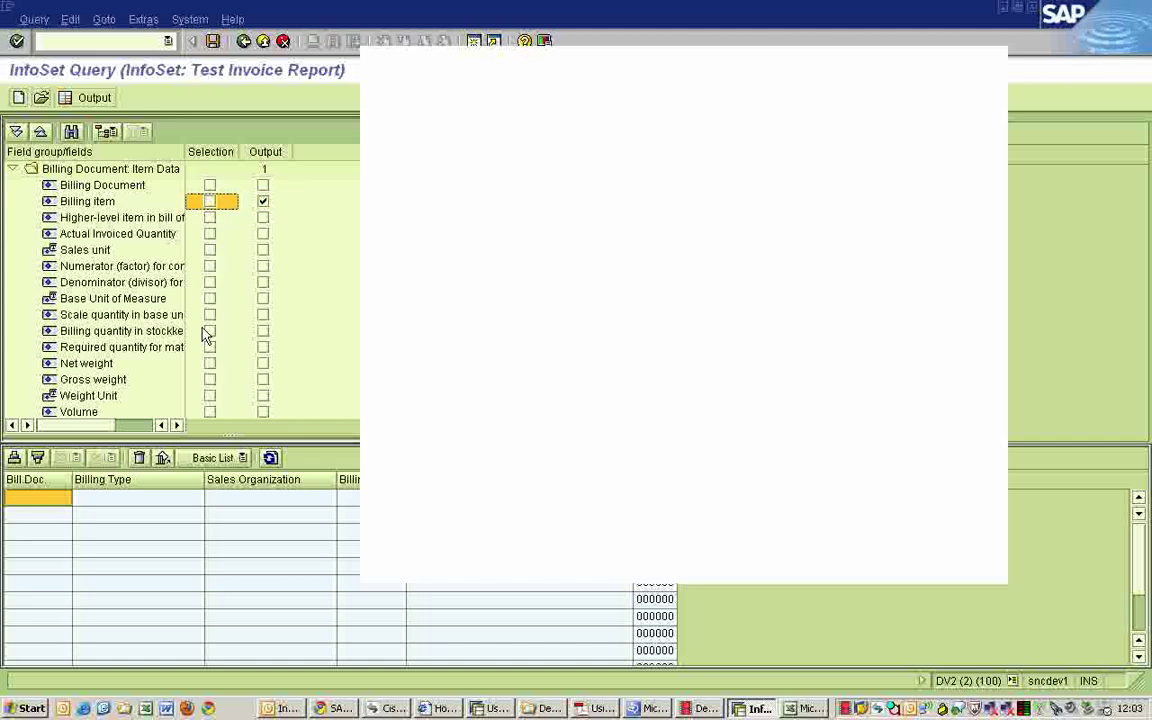
{"action": "left_click", "coordinate": [209, 234]}
{"action": "left_click", "coordinate": [220, 233]}
{"action": "left_click", "coordinate": [263, 235]}
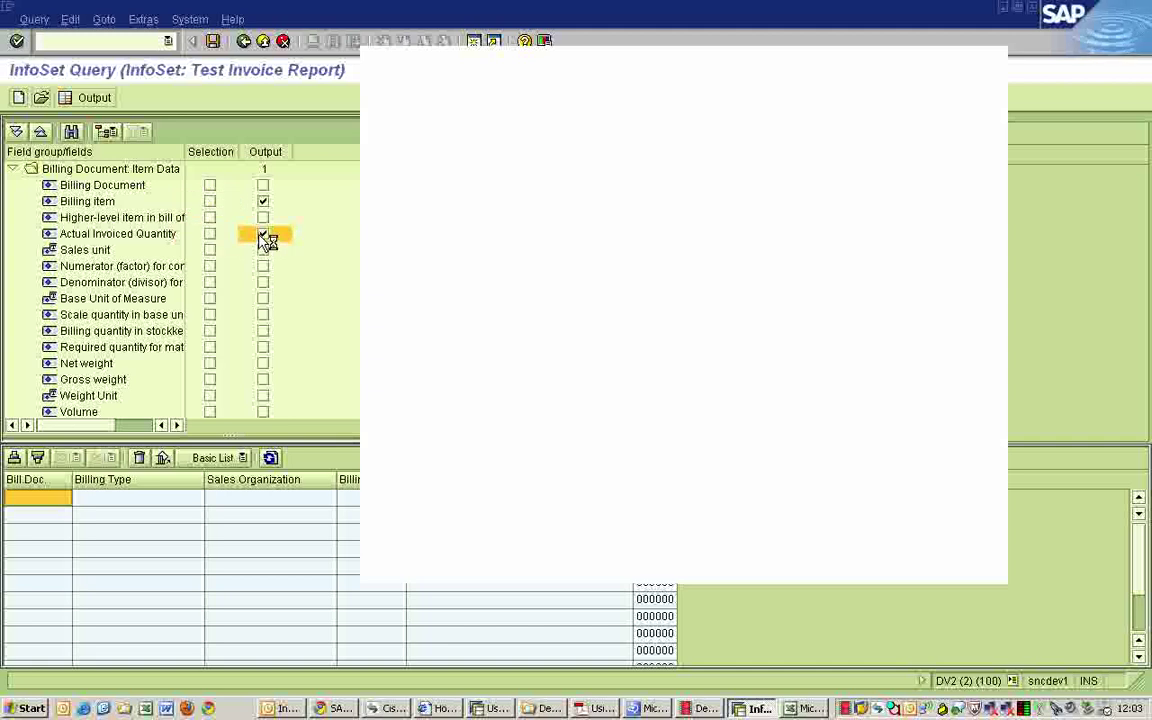
Add the item fields Net value of the billing item, Originating document, Sales Document and Plant to the output.
{"action": "scroll", "coordinate": [180, 290], "scroll_direction": "down", "scroll_amount": 5}
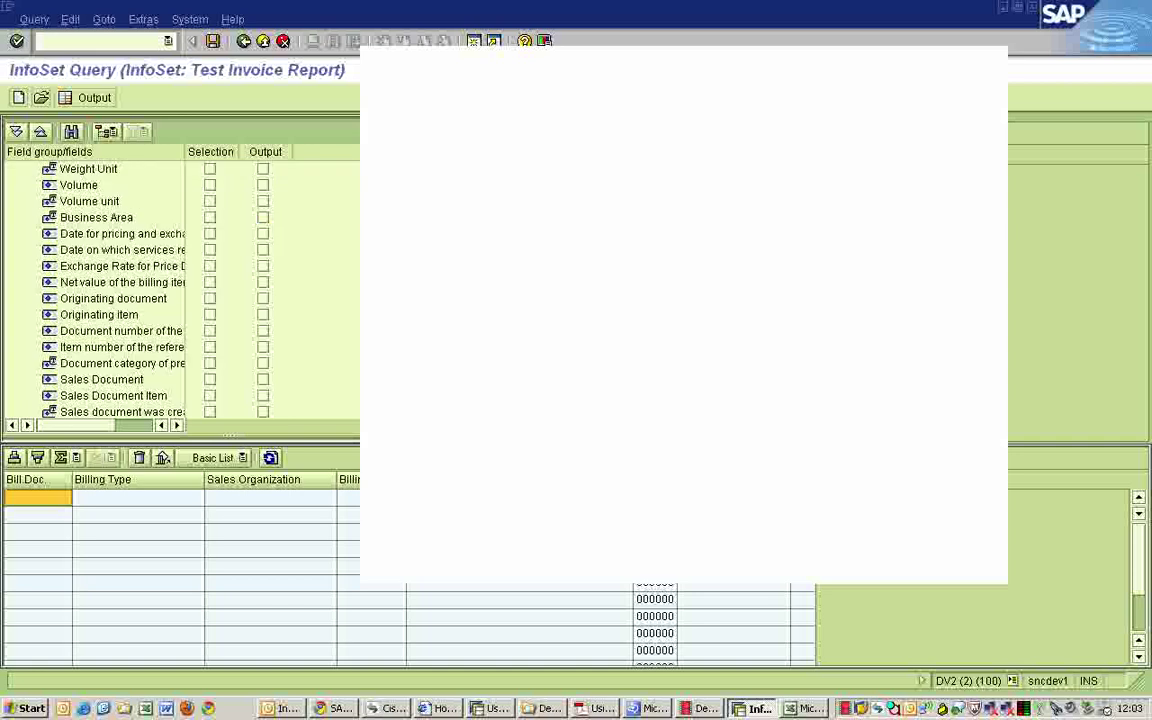
{"action": "left_click", "coordinate": [263, 283]}
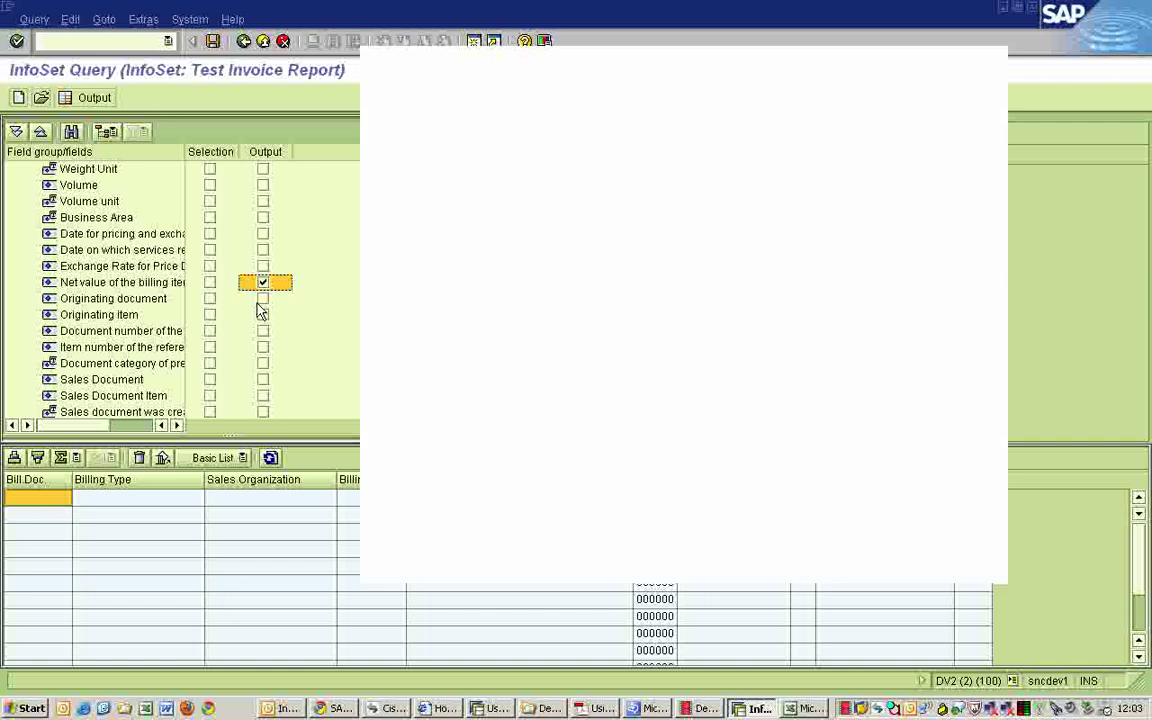
{"action": "left_click", "coordinate": [263, 299]}
{"action": "left_click", "coordinate": [263, 380]}
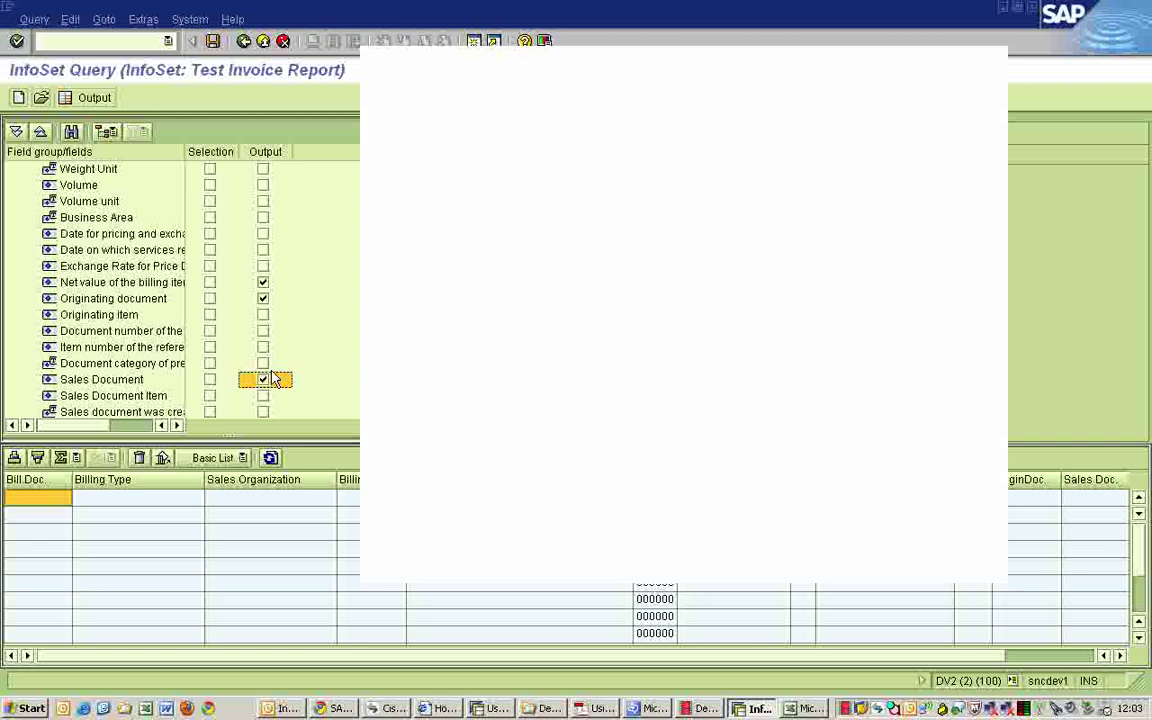
{"action": "scroll", "coordinate": [183, 290], "scroll_direction": "down", "scroll_amount": 5}
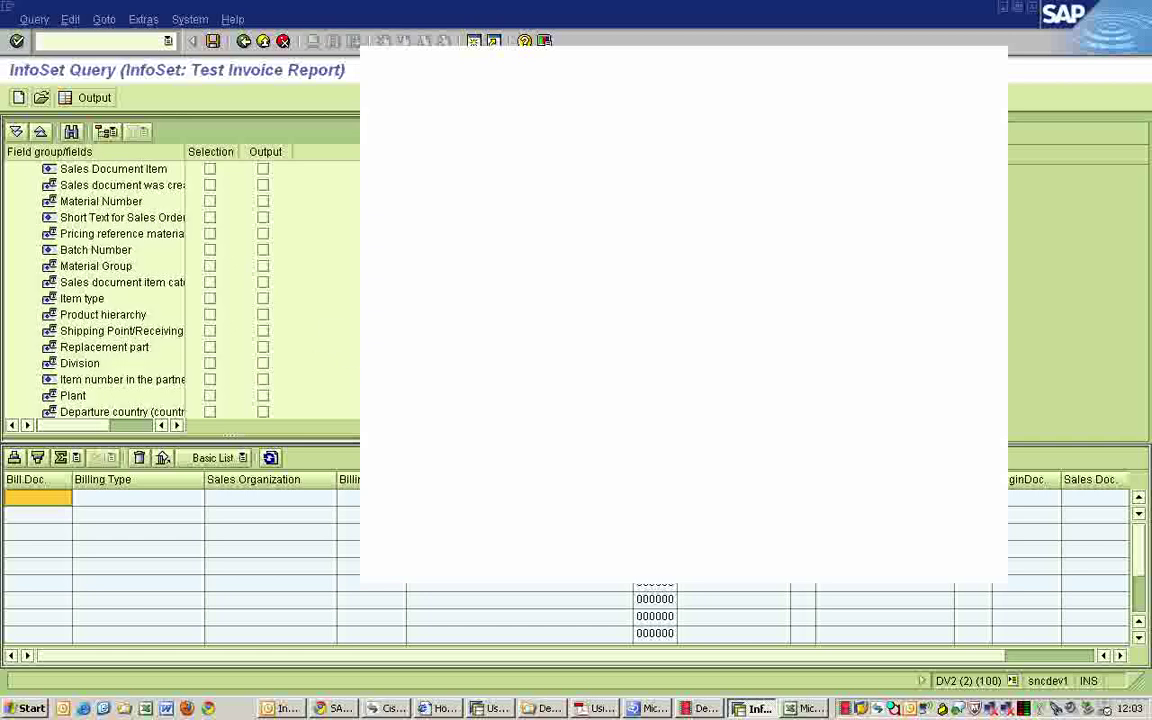
{"action": "left_click", "coordinate": [263, 396]}
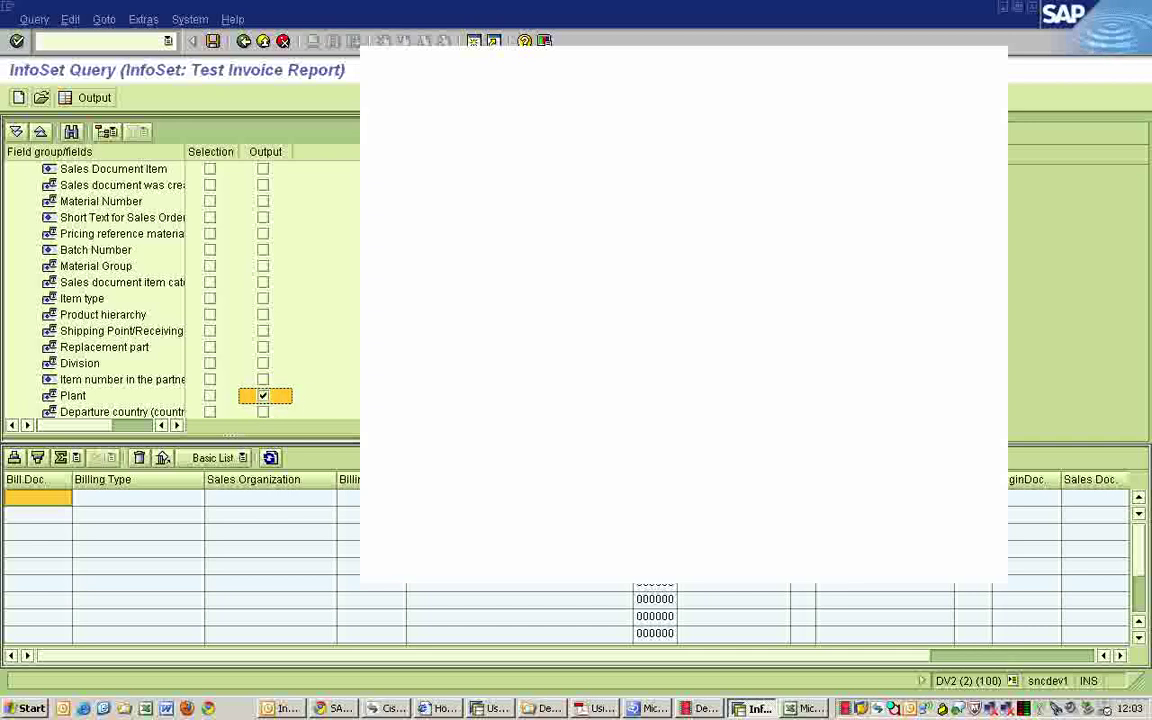
Look through the remaining item fields, save the query under its proposed name and title, and return to the initial query screen.
{"action": "scroll", "coordinate": [183, 290], "scroll_direction": "down", "scroll_amount": 10}
{"action": "scroll", "coordinate": [100, 290], "scroll_direction": "down", "scroll_amount": 18}
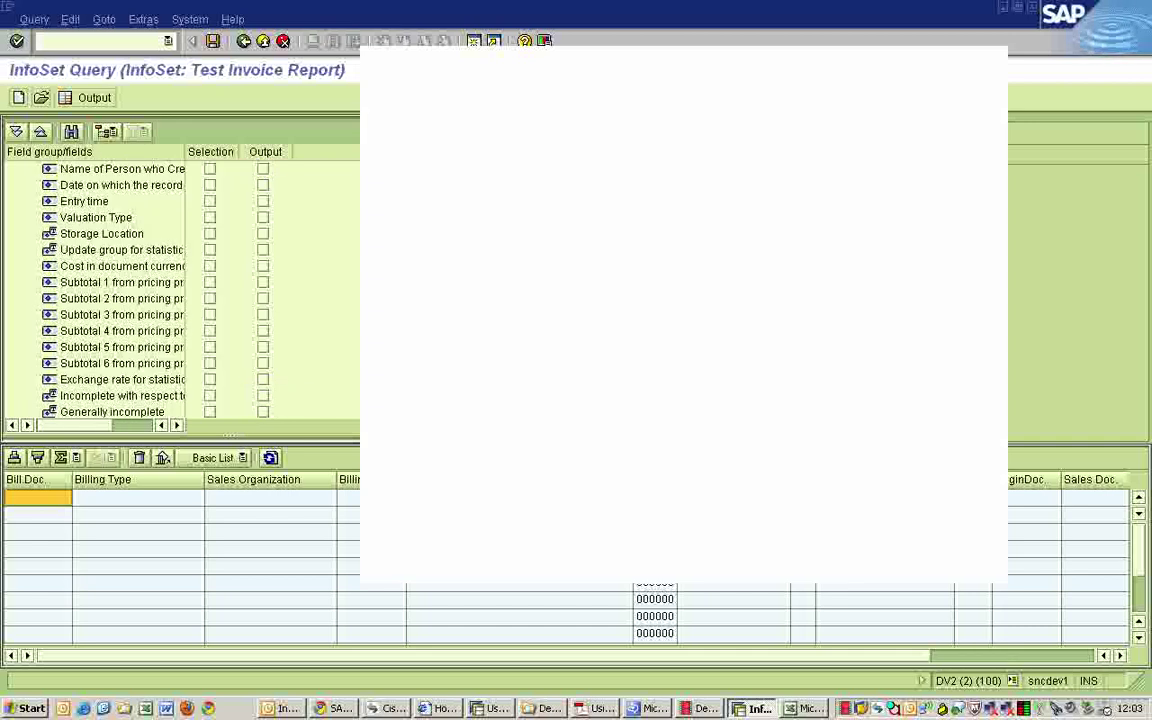
{"action": "scroll", "coordinate": [100, 290], "scroll_direction": "down", "scroll_amount": 10}
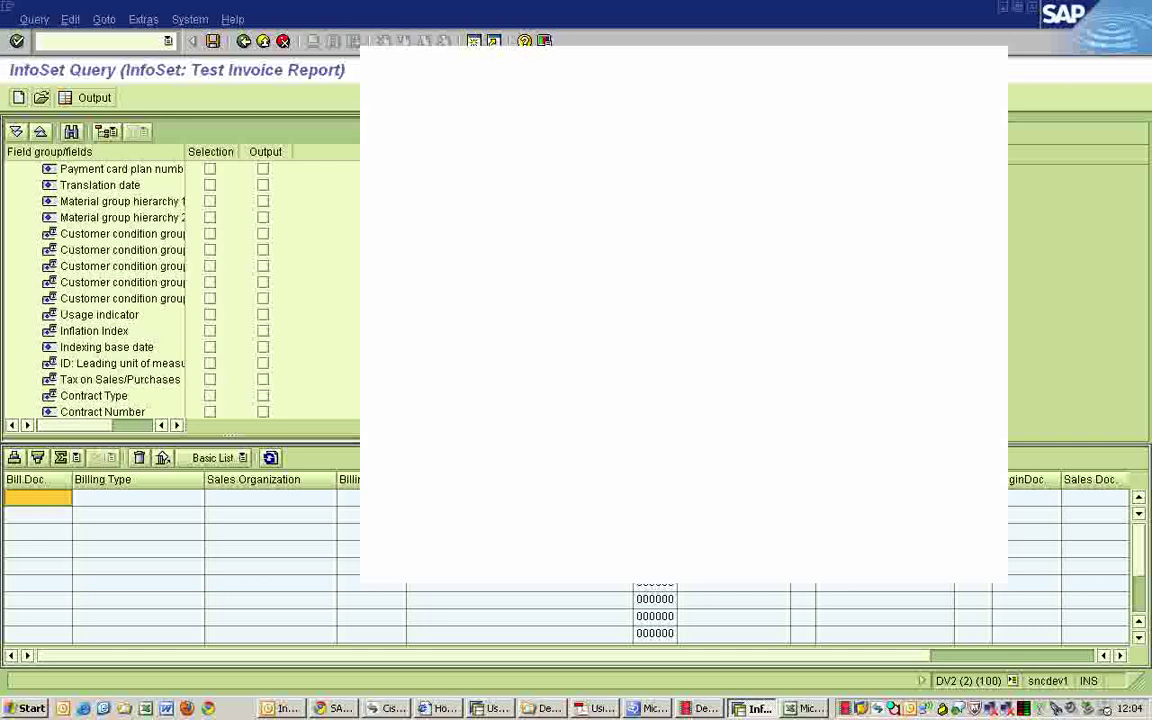
{"action": "scroll", "coordinate": [100, 290], "scroll_direction": "down", "scroll_amount": 5}
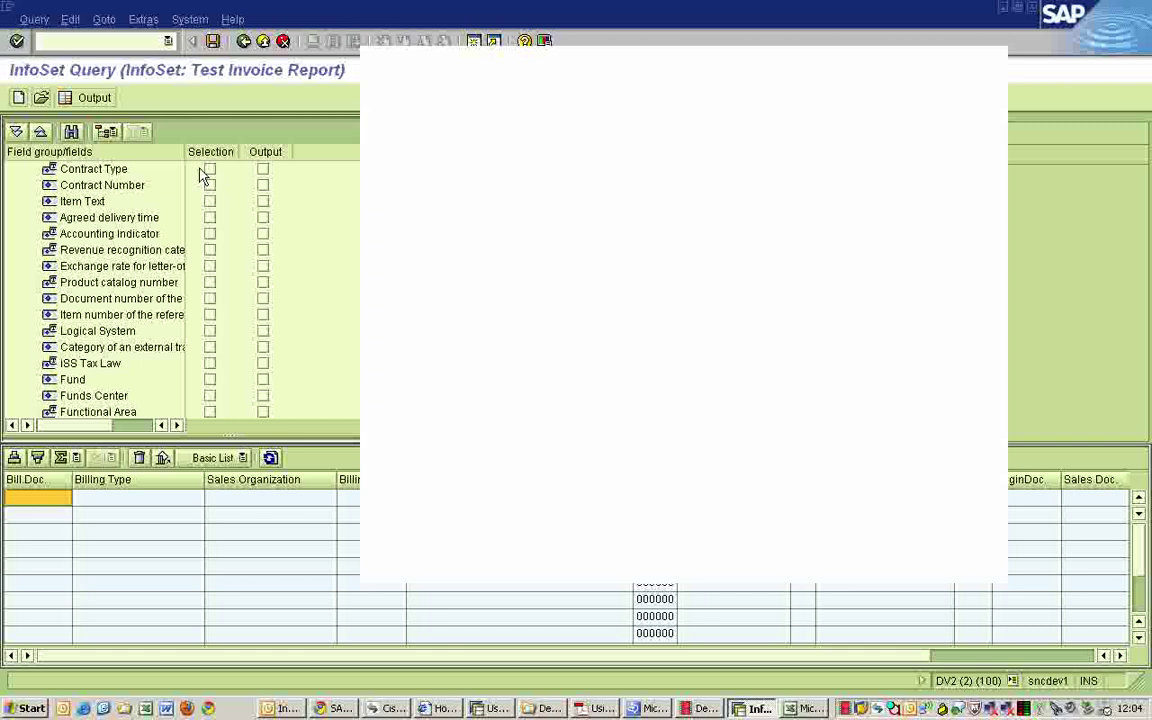
{"action": "left_click", "coordinate": [212, 41]}
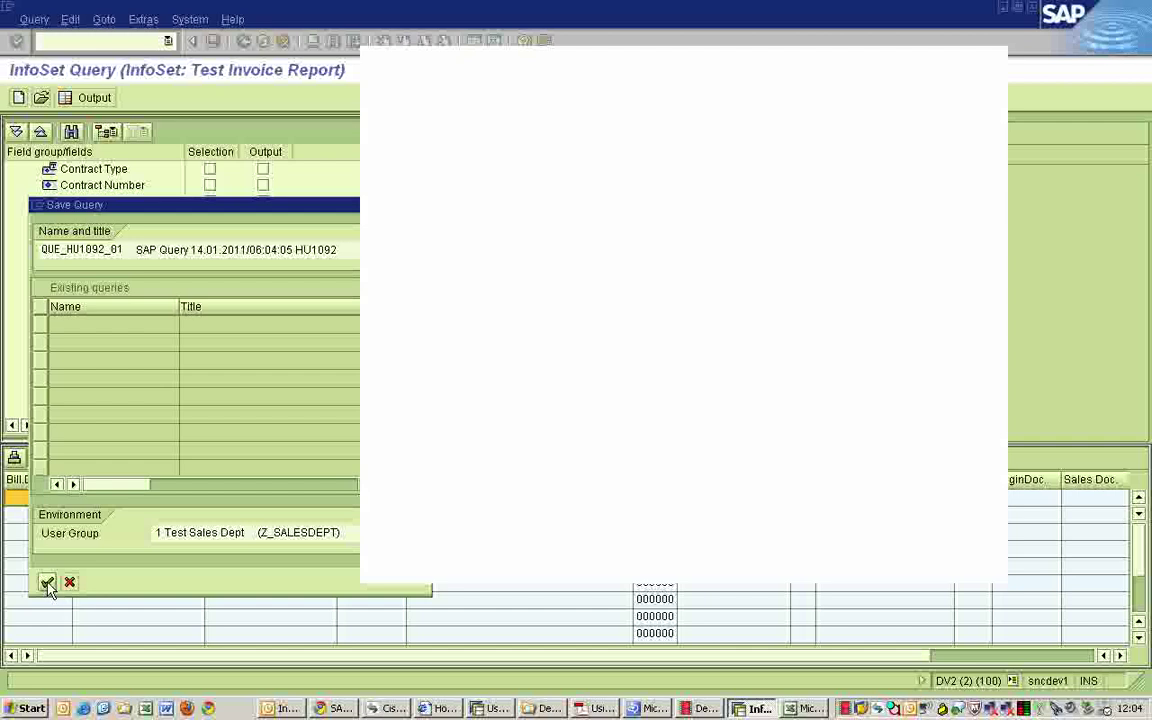
{"action": "left_click", "coordinate": [47, 583]}
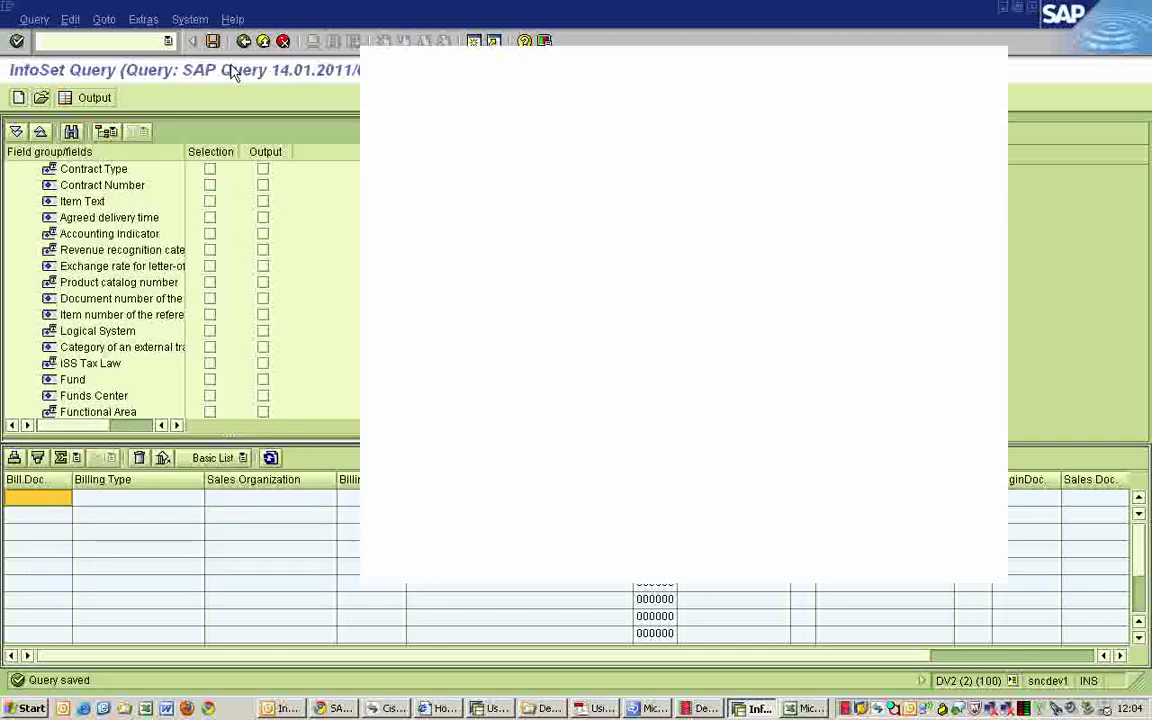
{"action": "left_click", "coordinate": [244, 42]}
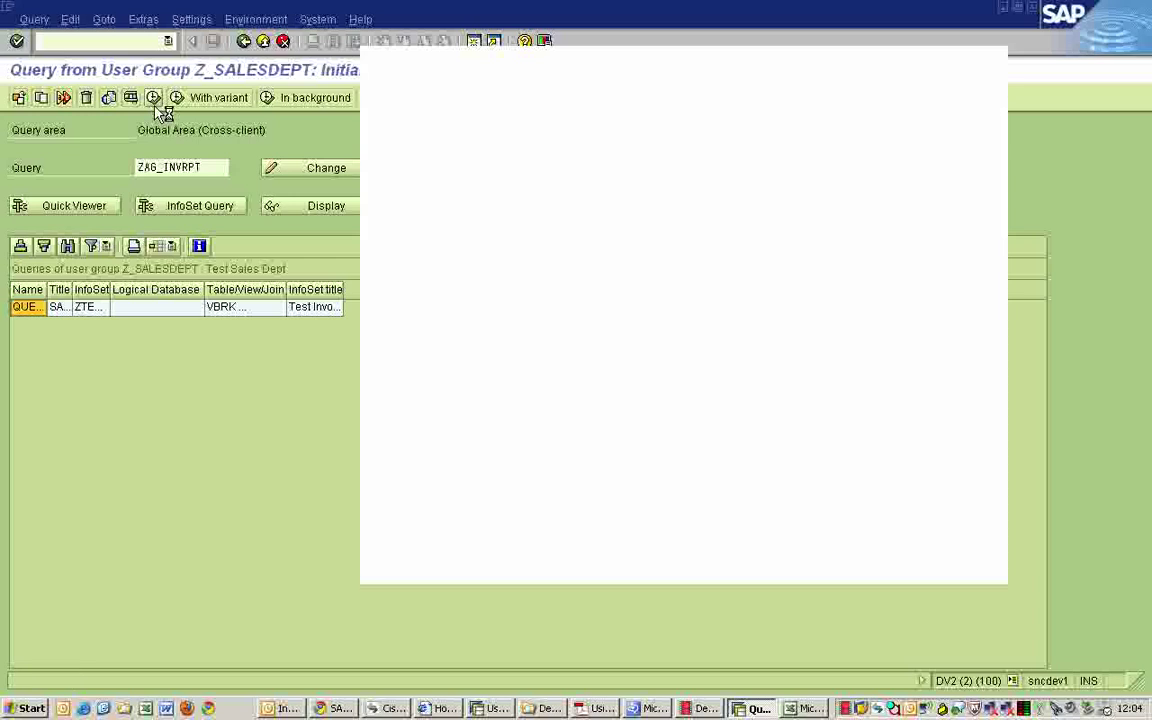
Try to execute the query ZAG_INVRPT and start creating it with the InfoSet ZTEST_INVOICEREPORT.
{"action": "key", "text": "Return"}
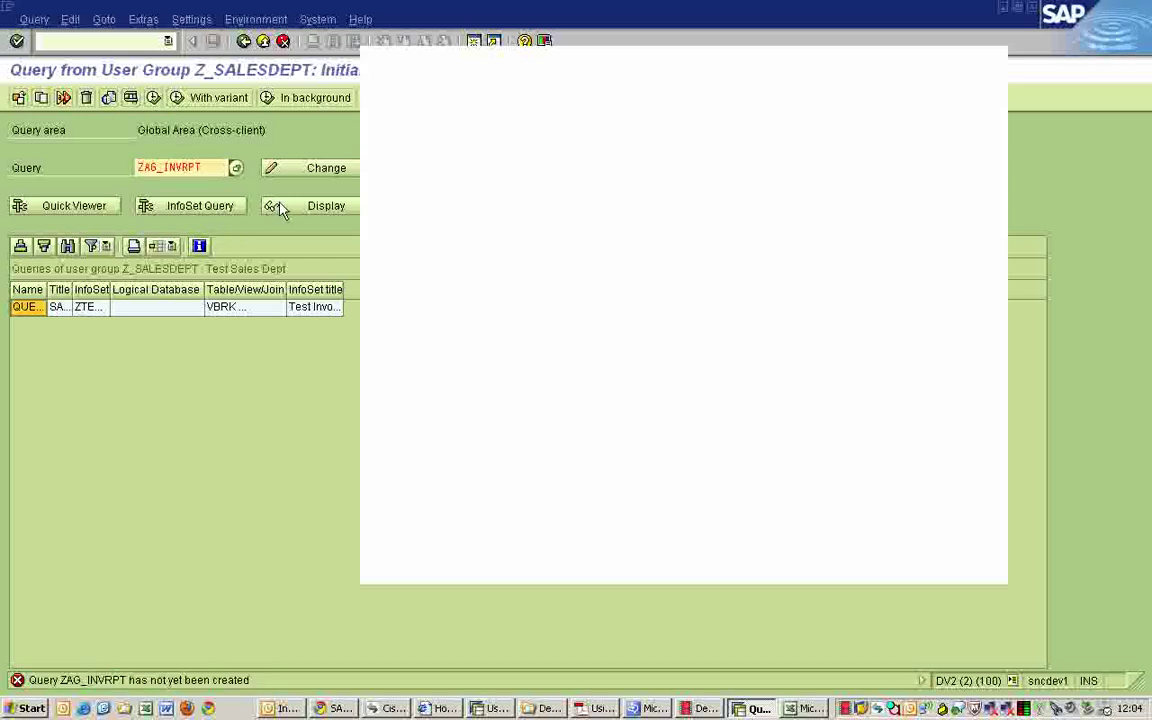
{"action": "left_click", "coordinate": [438, 168]}
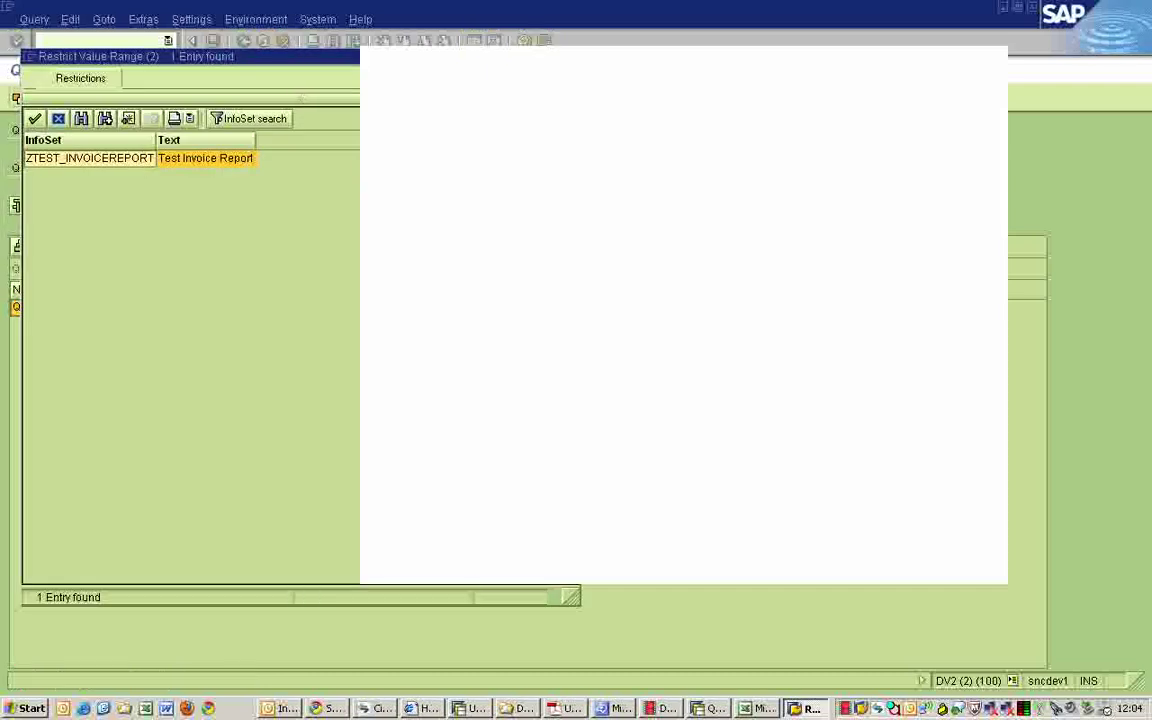
{"action": "key", "text": "Return"}
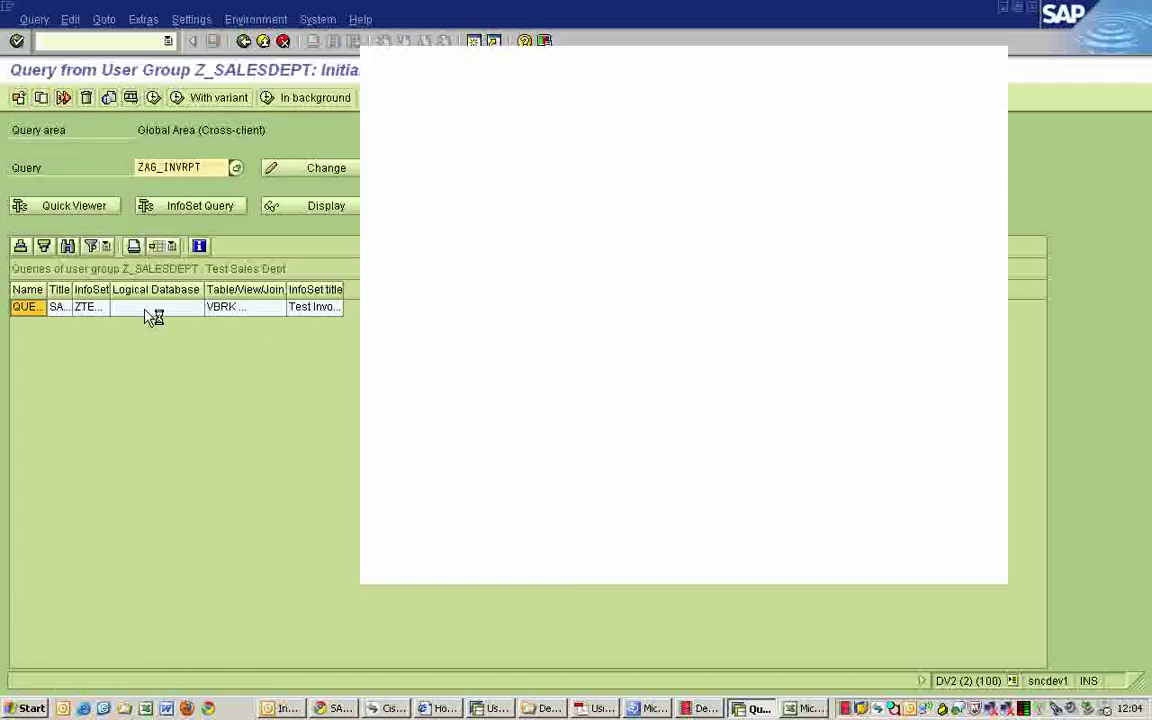
Open the saved invoice query and test it with variant STANDARD, a maximum of 100 datasets and Sales Organization 3000.
{"action": "double_click", "coordinate": [153, 316]}
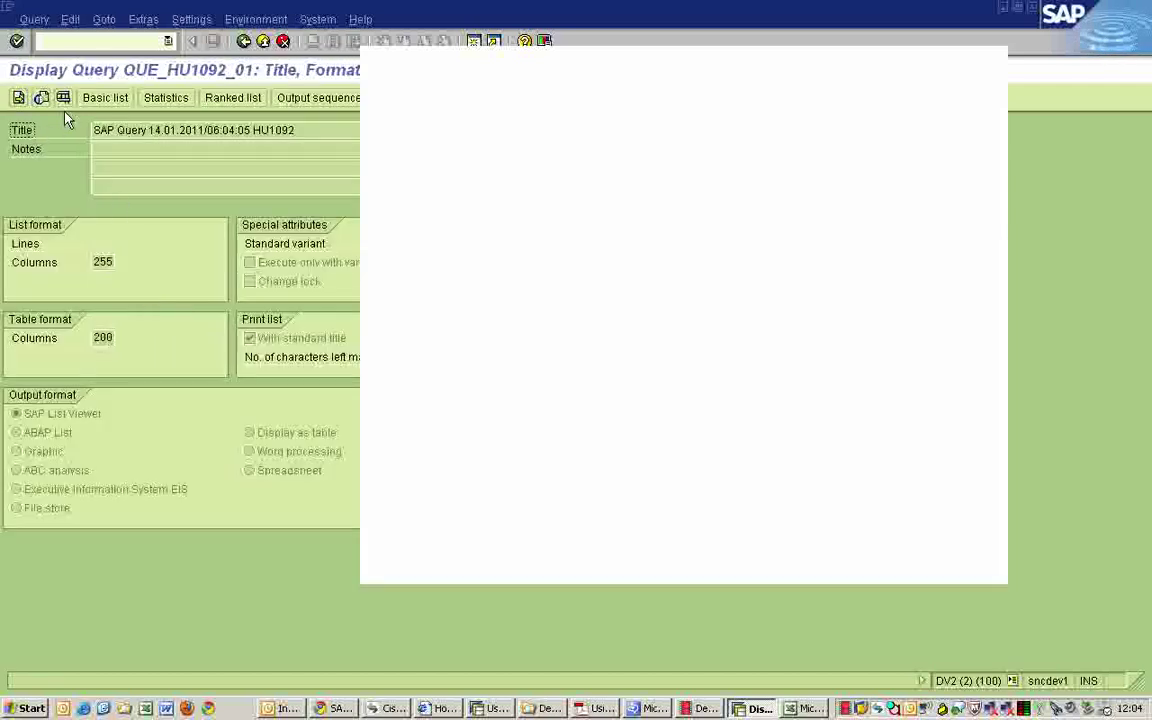
{"action": "left_click", "coordinate": [63, 97]}
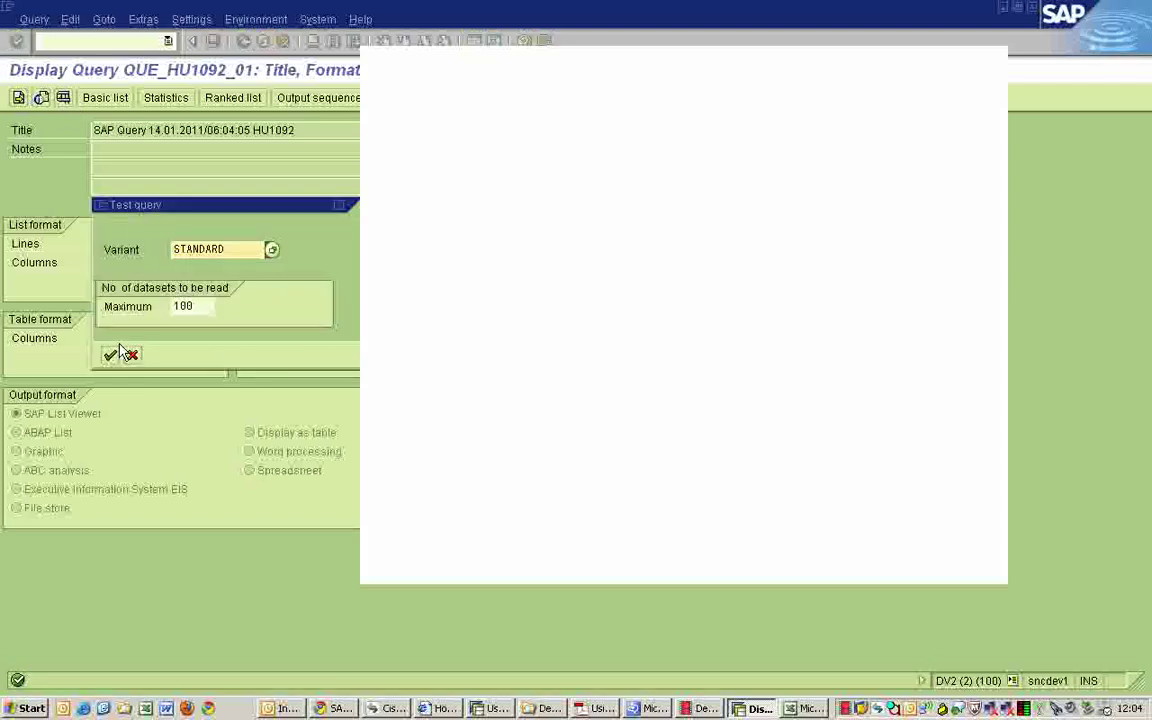
{"action": "left_click", "coordinate": [110, 355]}
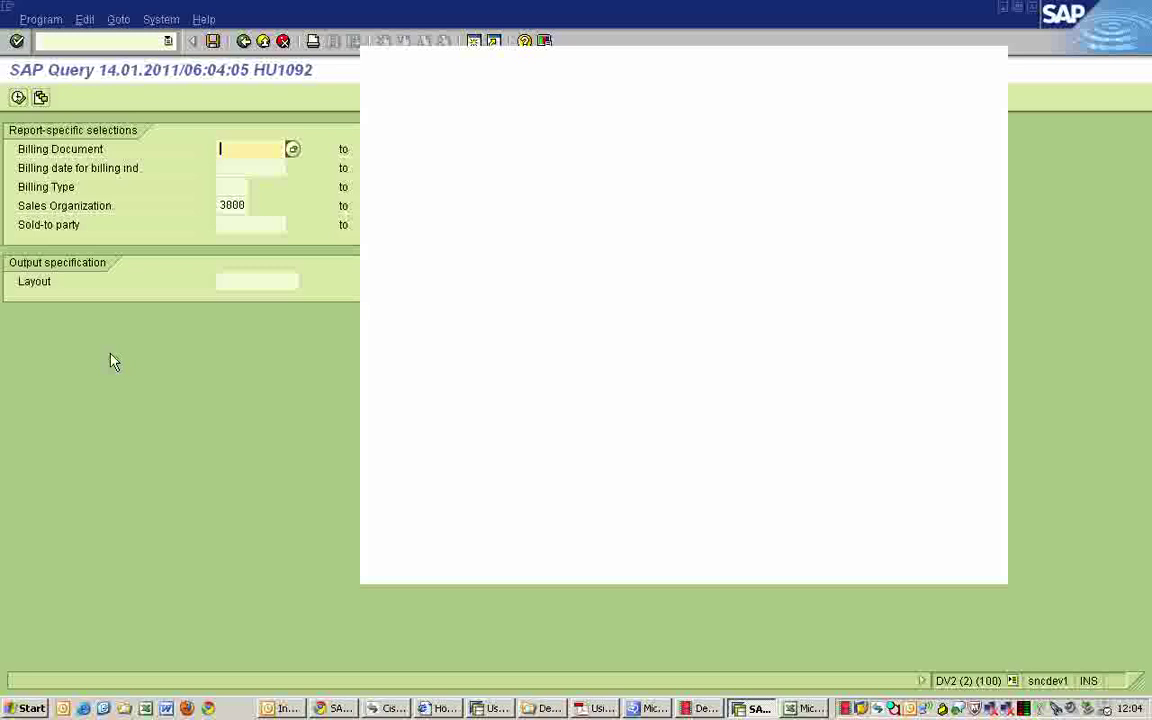
{"action": "left_click", "coordinate": [18, 98]}
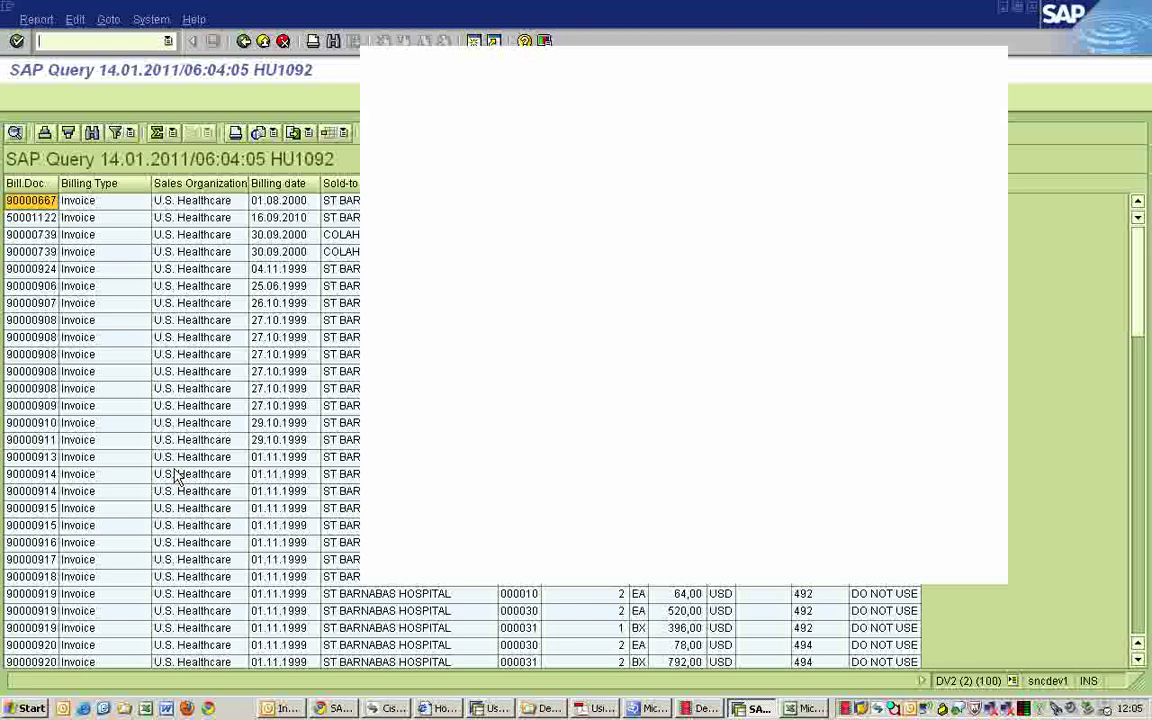
Look through the invoice list produced by the query and return to the initial query screen.
{"action": "left_click", "coordinate": [352, 269]}
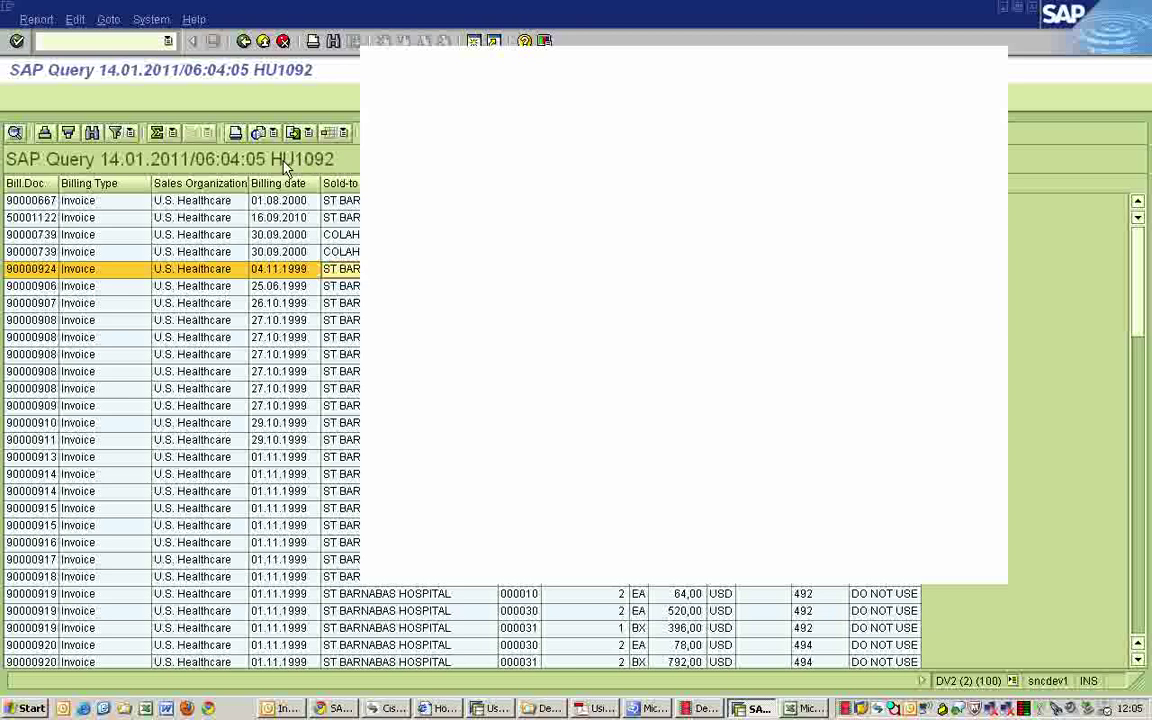
{"action": "left_click_drag", "start_coordinate": [1137, 276], "coordinate": [1124, 446]}
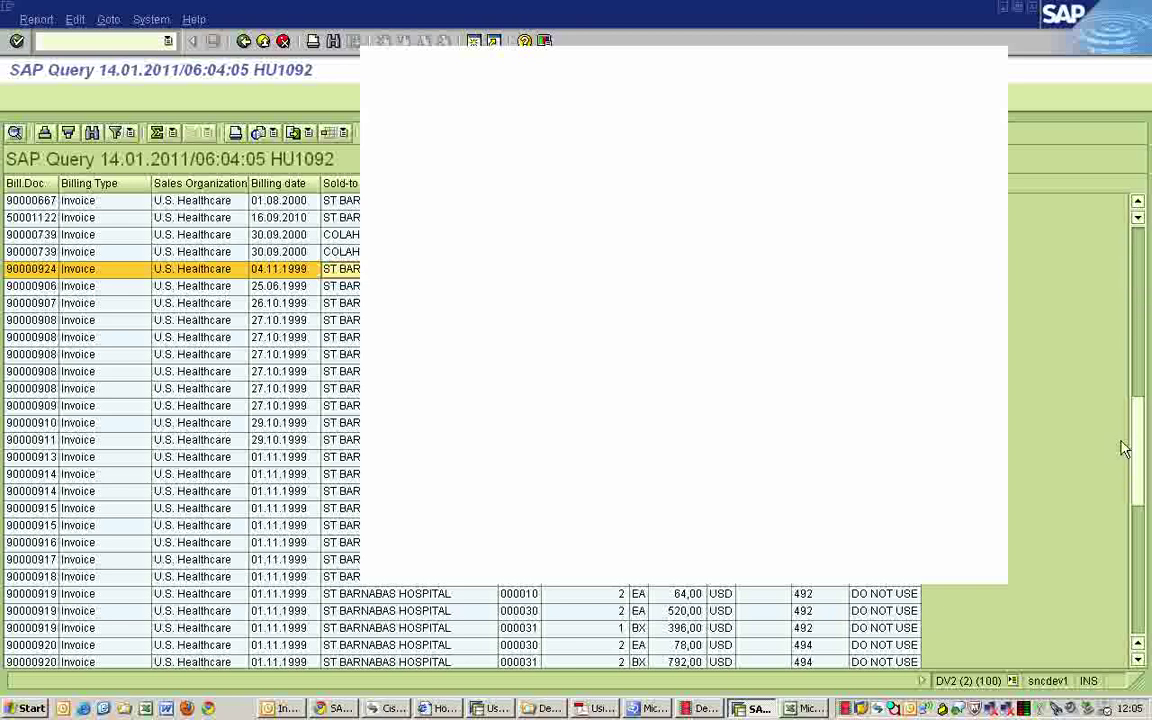
{"action": "left_click", "coordinate": [243, 41]}
{"action": "left_click", "coordinate": [243, 41]}
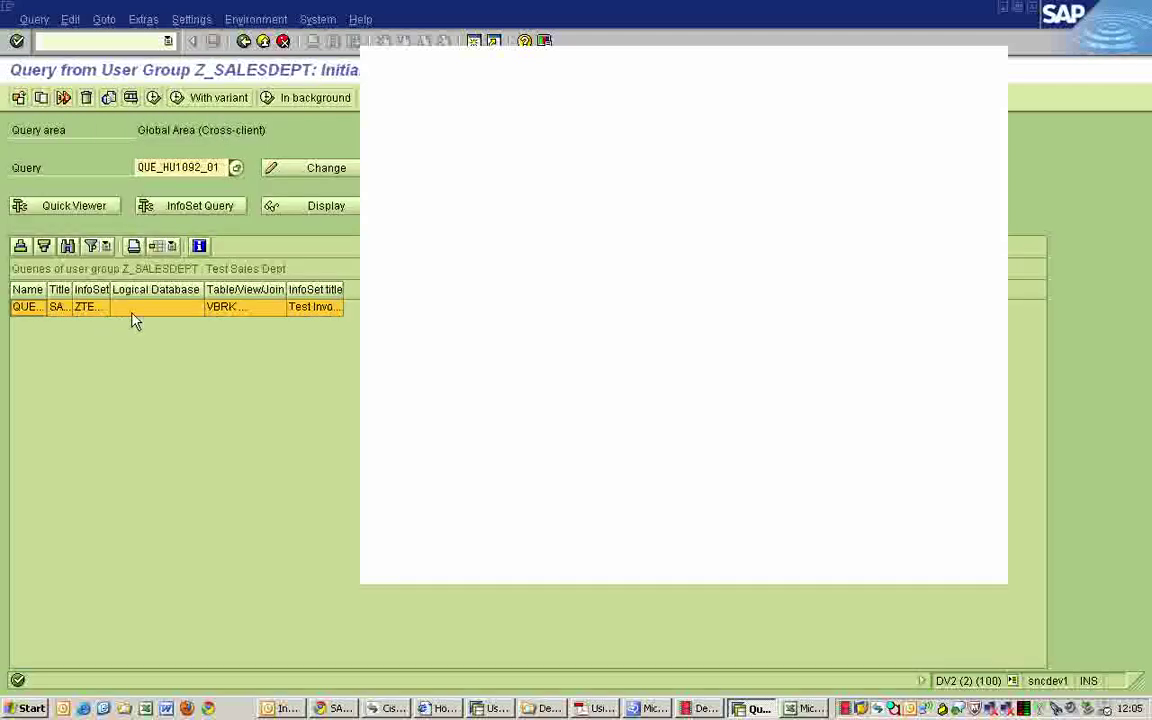
Widen the query list's InfoSet and Title columns, and save the query with the new title Test Invoice Report T1.
{"action": "left_click_drag", "start_coordinate": [110, 289], "coordinate": [190, 289]}
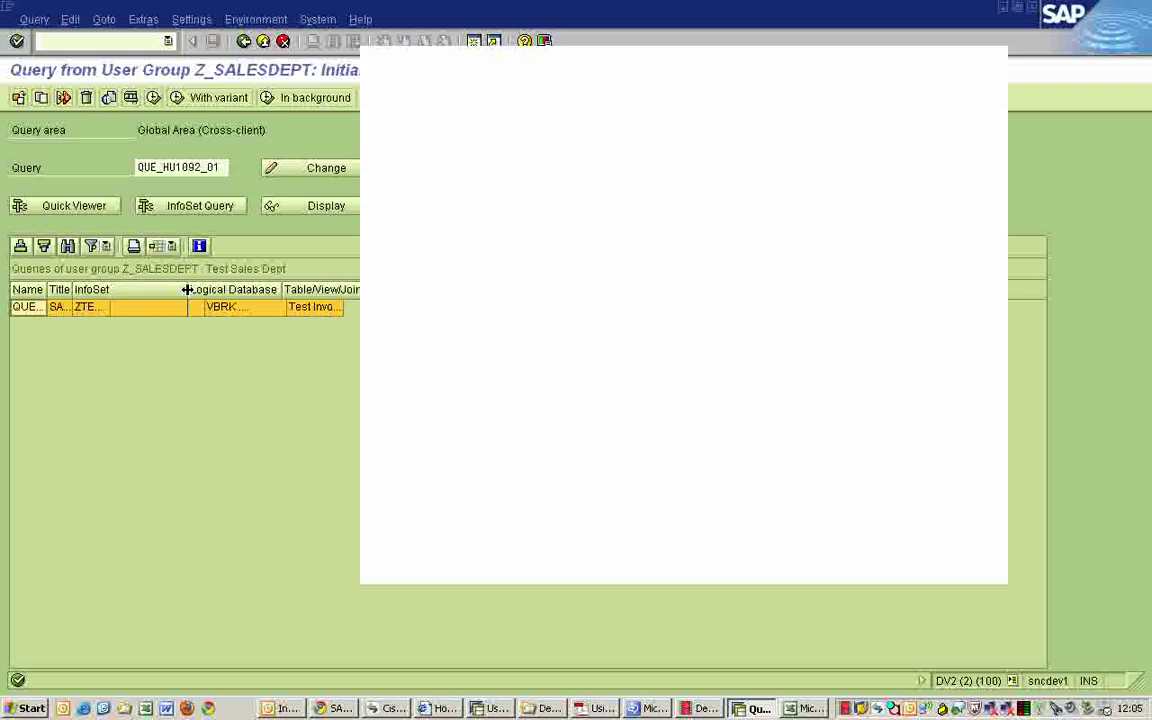
{"action": "left_click_drag", "start_coordinate": [71, 290], "coordinate": [219, 290]}
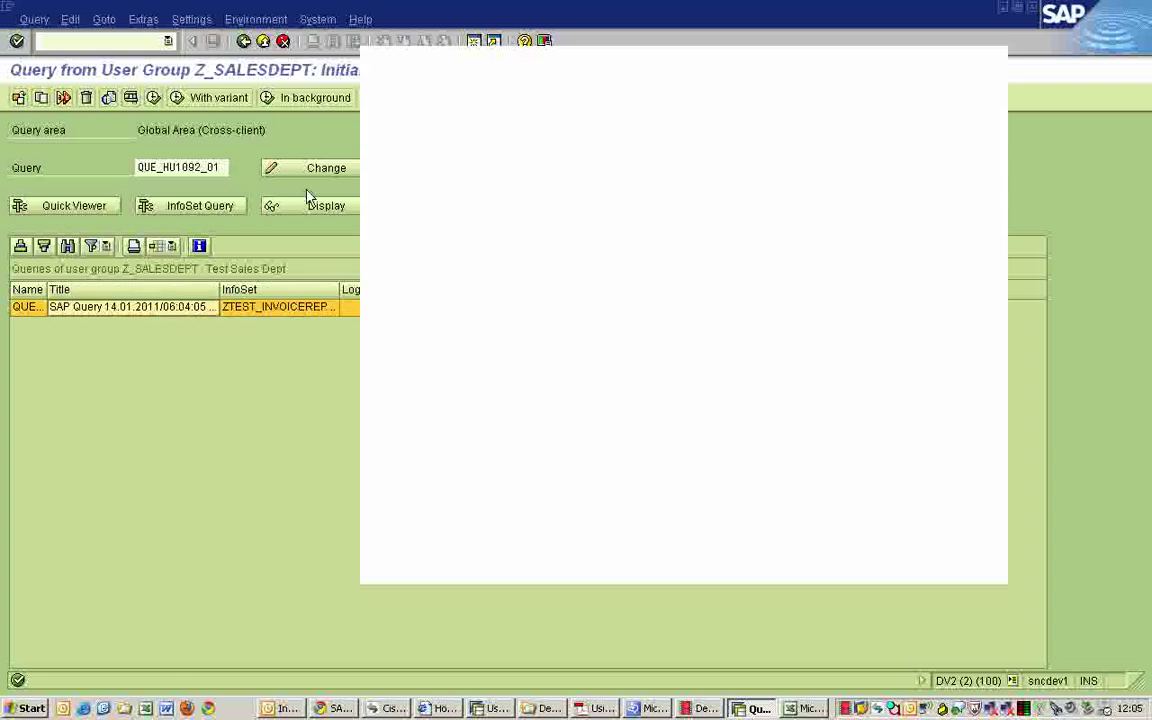
{"action": "double_click", "coordinate": [223, 307]}
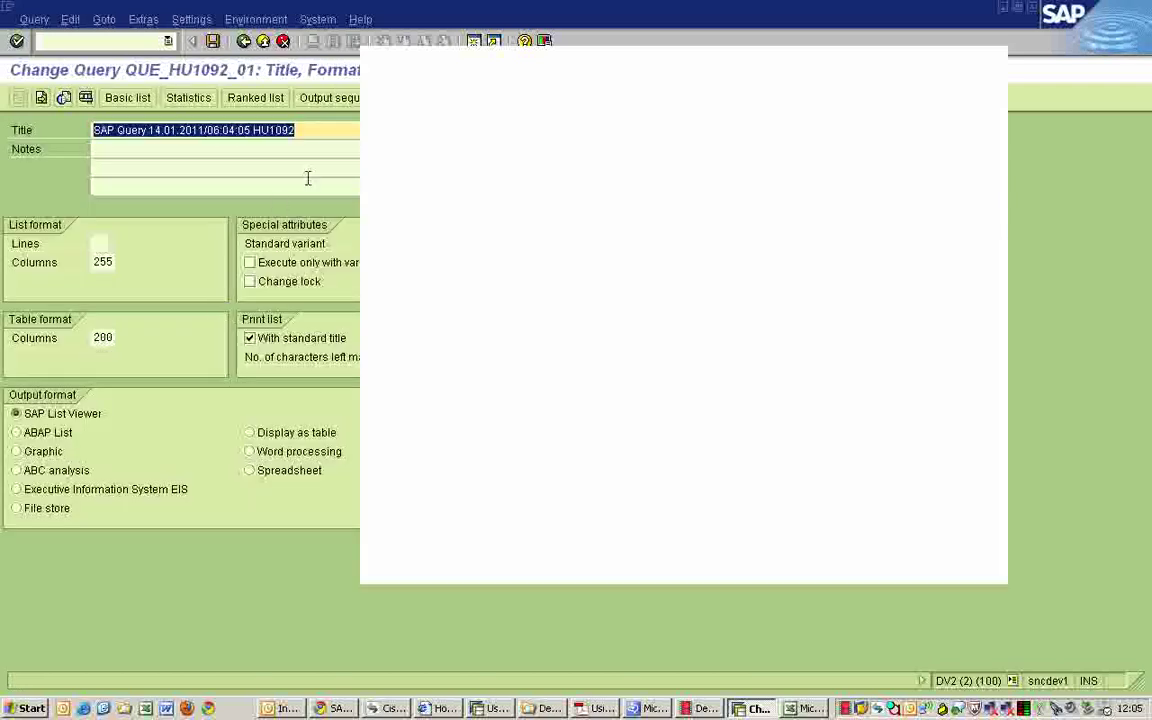
{"action": "type", "text": "Test"}
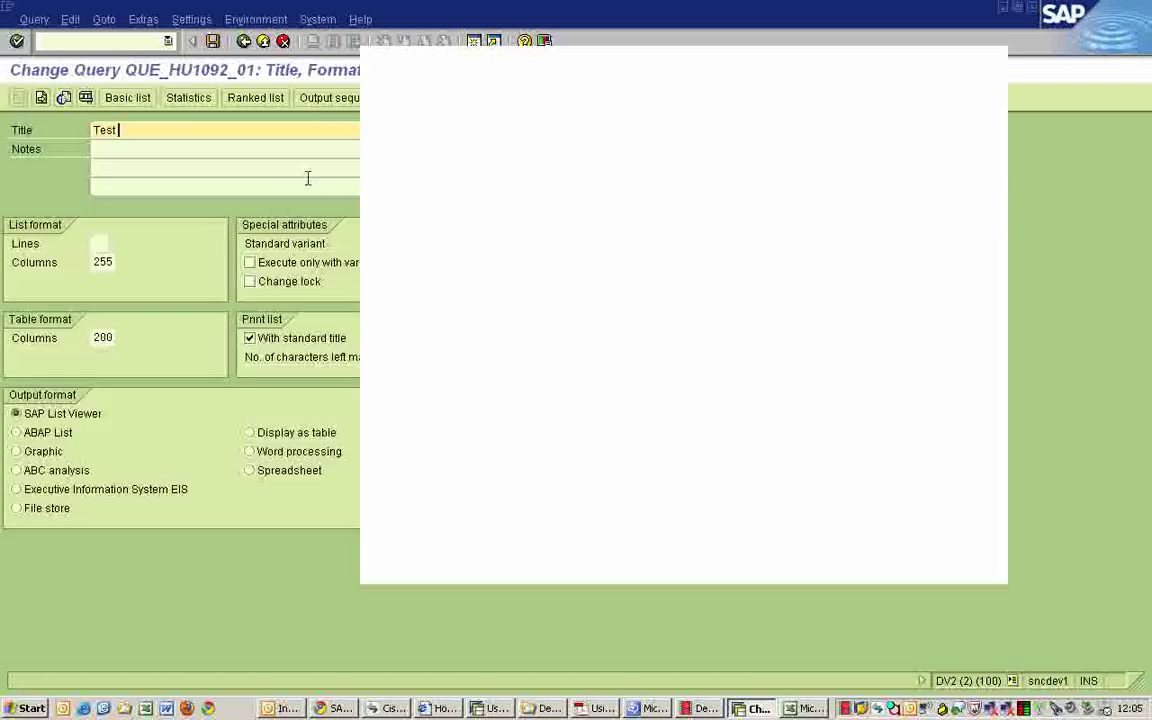
{"action": "type", "text": " Inc"}
{"action": "key", "text": "BackSpace"}
{"action": "key", "text": "BackSpace"}
{"action": "type", "text": "voice Report T1"}
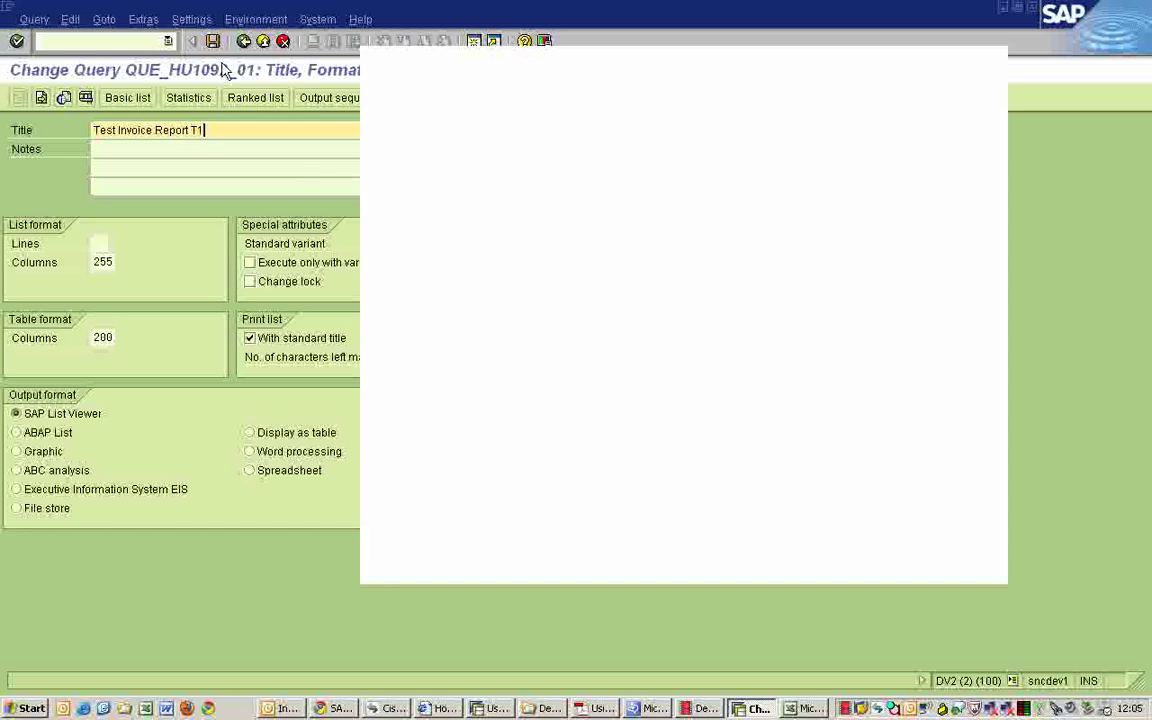
{"action": "left_click", "coordinate": [214, 42]}
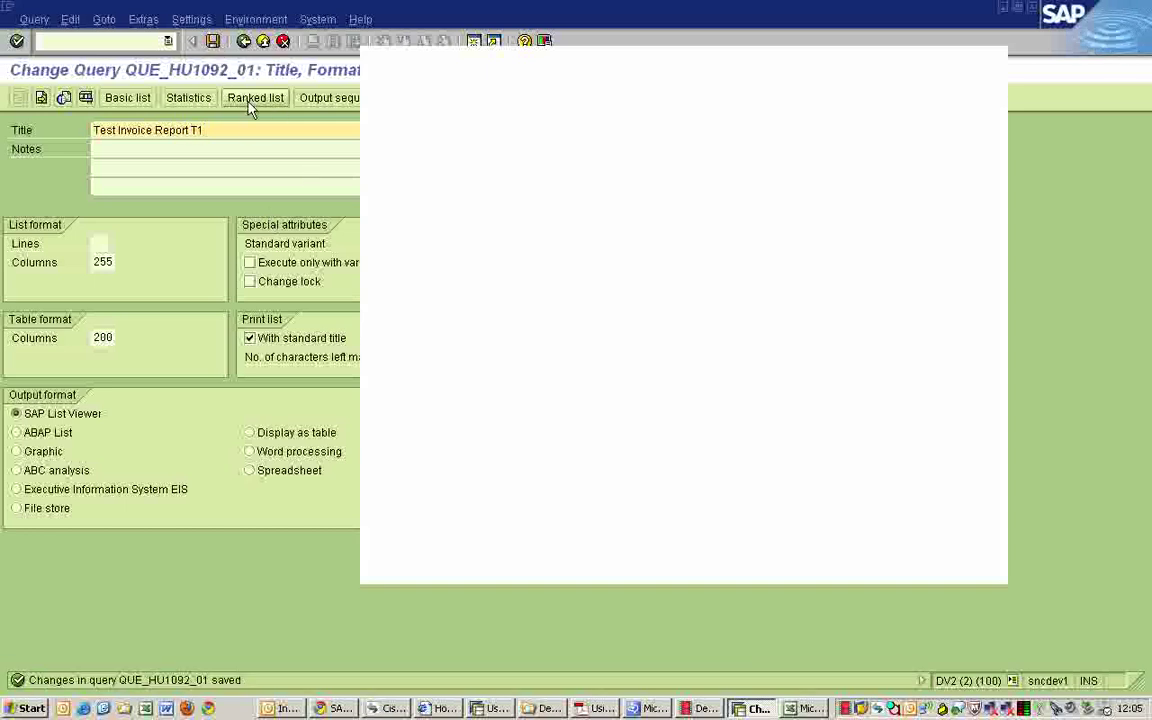
{"action": "left_click", "coordinate": [244, 42]}
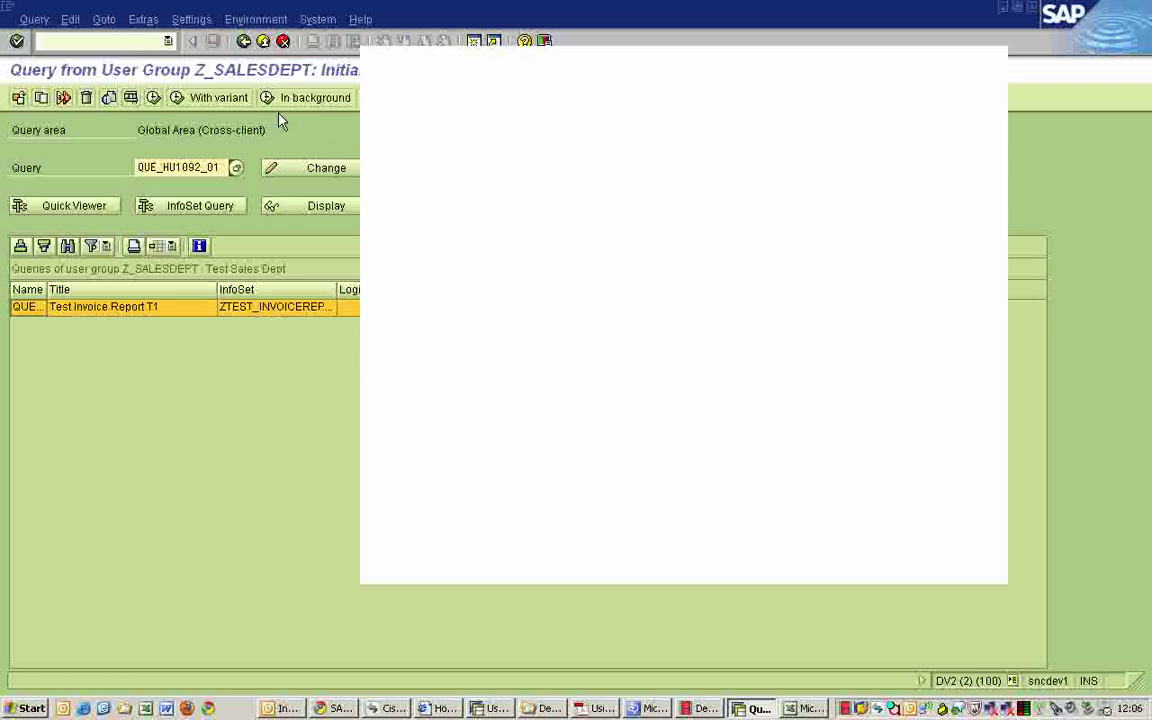
Switch to the Excel workbook Book1.xls and review the notes on user group, InfoSet and query creation.
{"action": "left_click", "coordinate": [806, 708]}
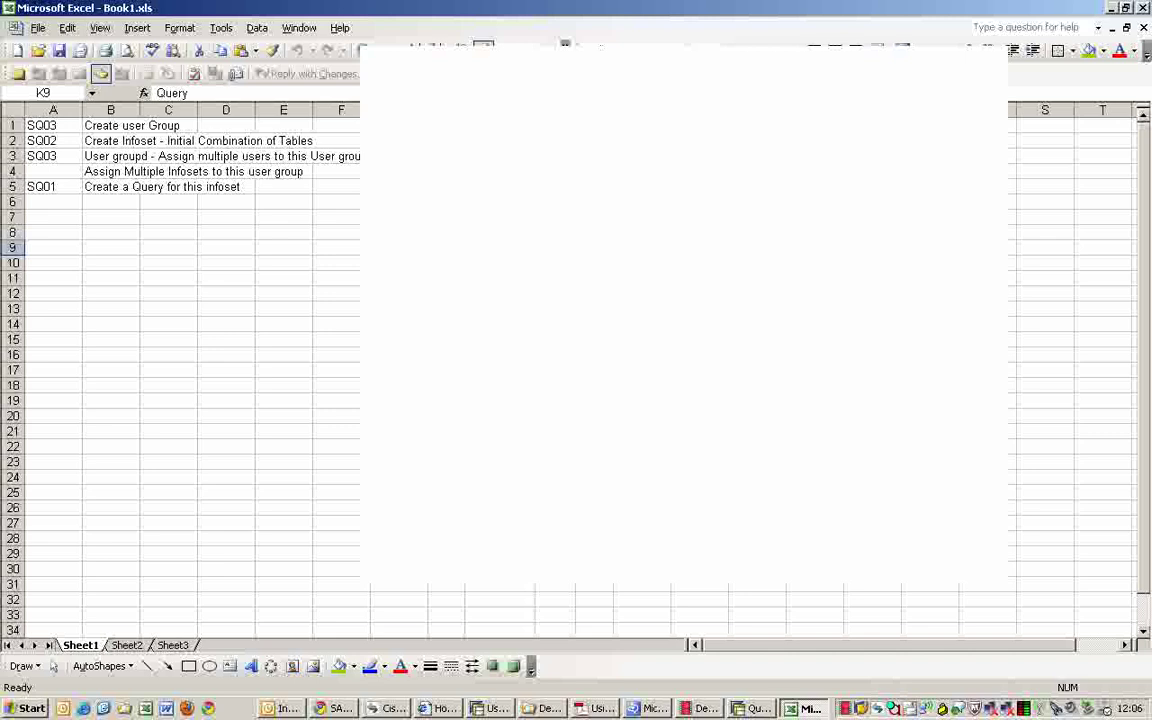
{"action": "left_click", "coordinate": [500, 187]}
{"action": "left_click", "coordinate": [555, 217]}
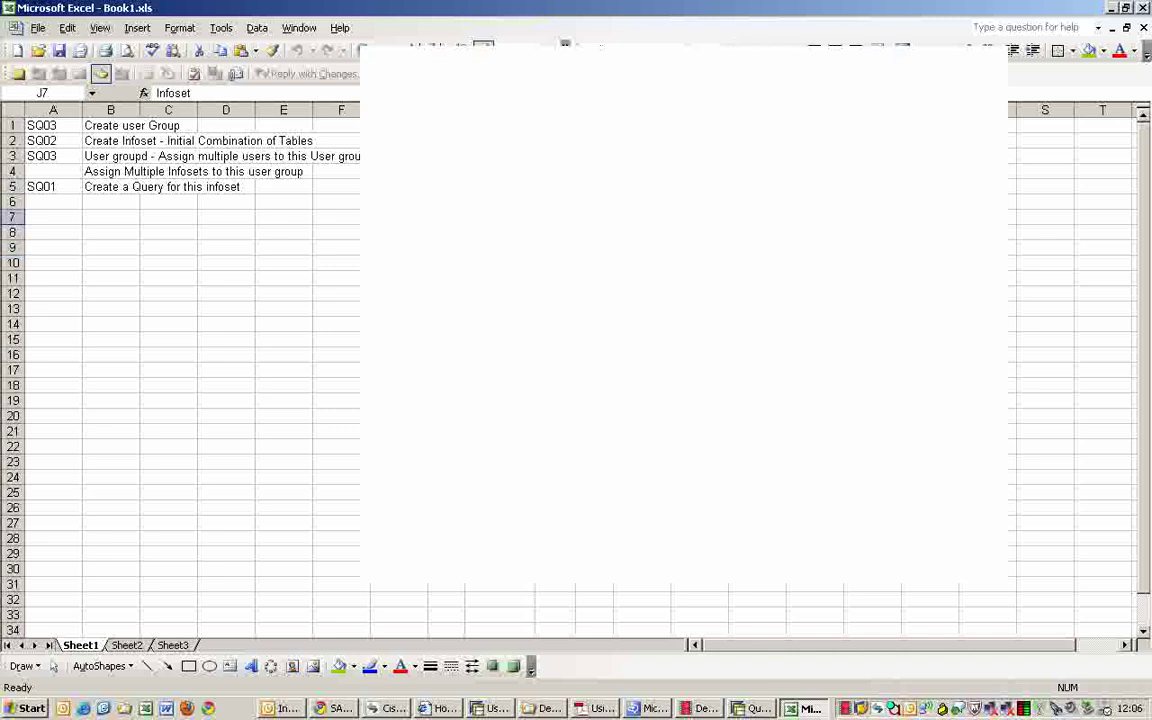
{"action": "left_click", "coordinate": [594, 248]}
{"action": "left_click_drag", "start_coordinate": [500, 248], "coordinate": [555, 293]}
{"action": "left_click_drag", "start_coordinate": [399, 171], "coordinate": [642, 232]}
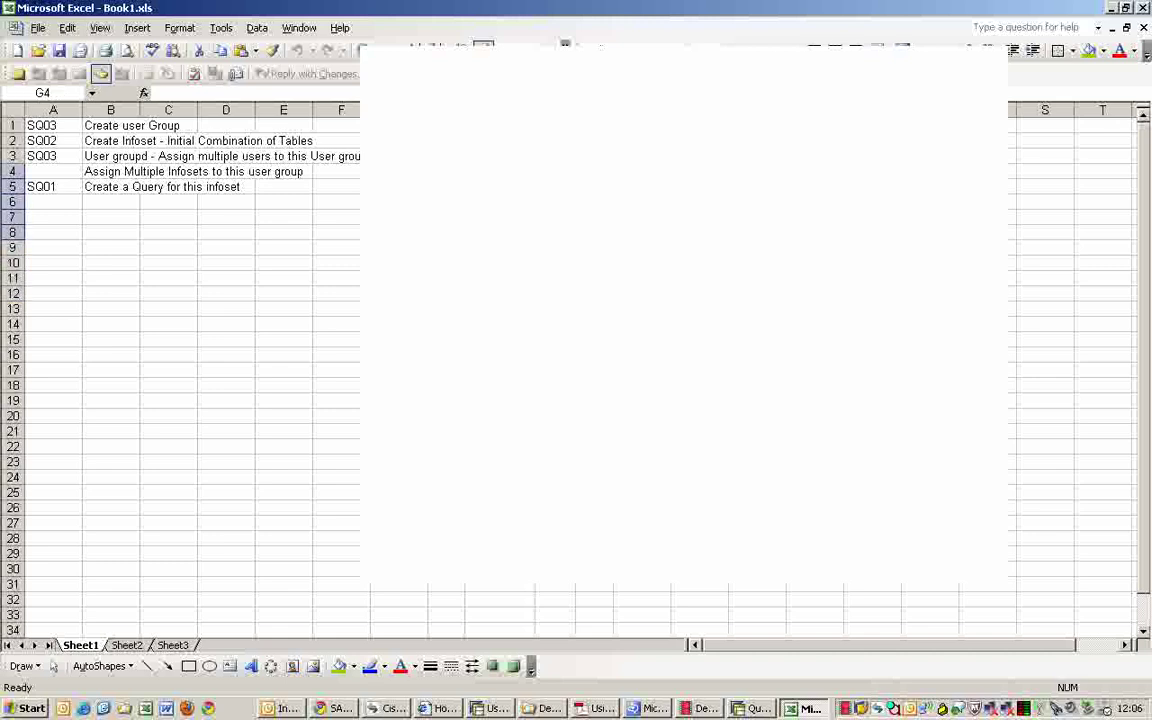
Switch back to SAP and call transaction SQ01 with /nsq01 to show the initial query screen.
{"action": "key", "text": "alt+Tab"}
{"action": "left_click", "coordinate": [70, 40]}
{"action": "type", "text": "/nsq01"}
{"action": "key", "text": "Return"}
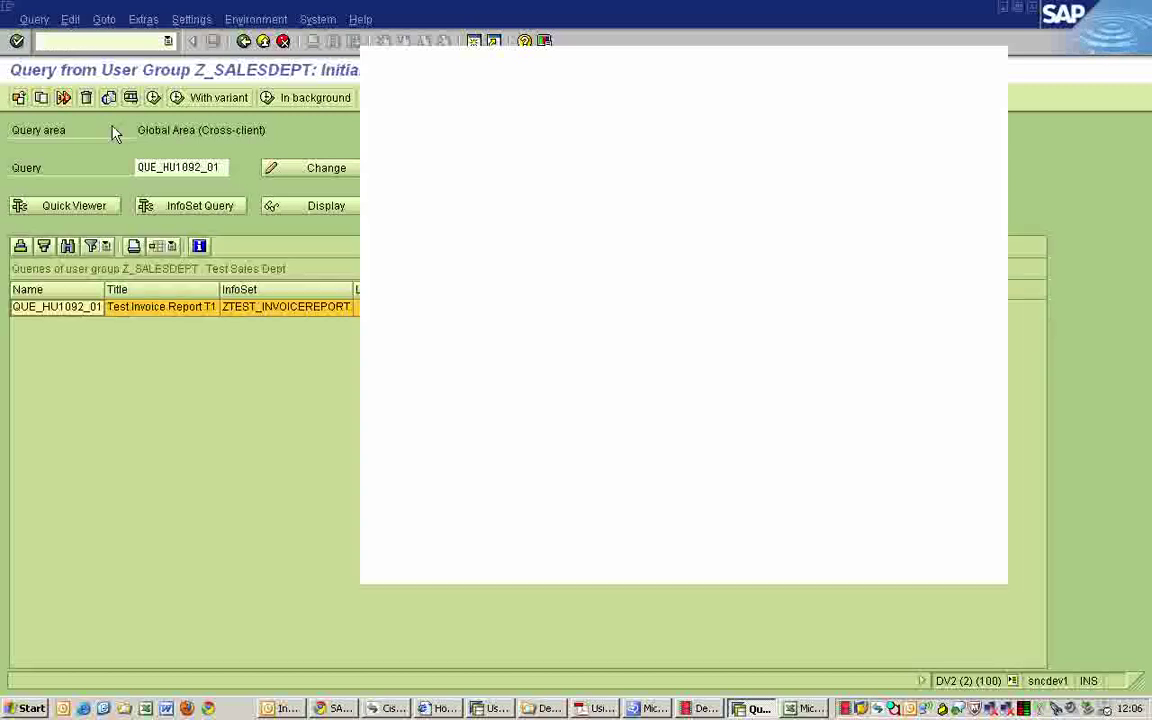
{"action": "left_click", "coordinate": [221, 167]}
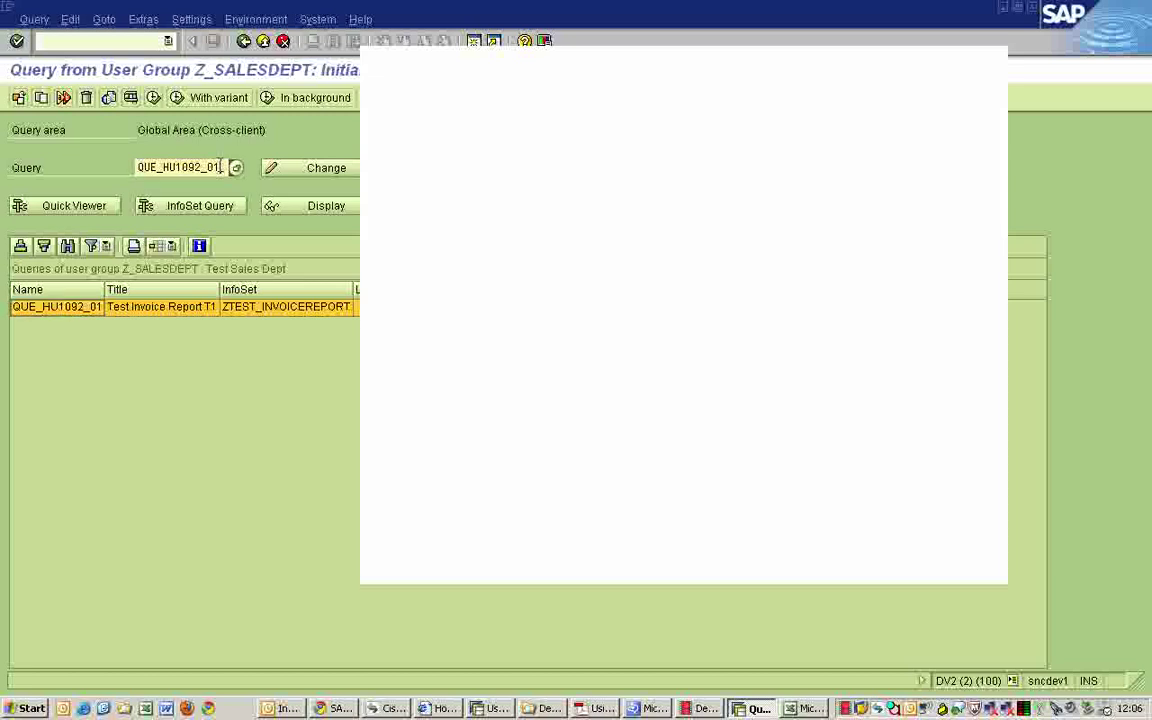
{"action": "key", "text": "BackSpace"}
{"action": "type", "text": "2"}
{"action": "key", "text": "shift+End"}
{"action": "key", "text": "Delete"}
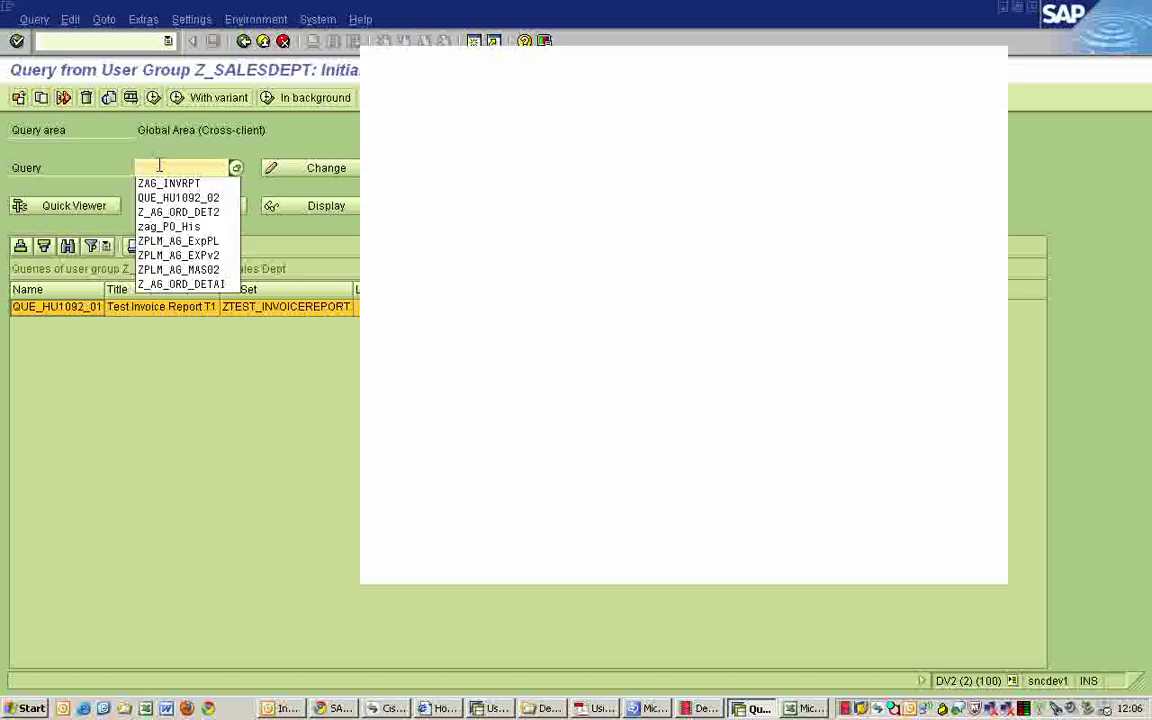
{"action": "key", "text": "Down"}
{"action": "key", "text": "Down"}
{"action": "type", "text": "Z"}
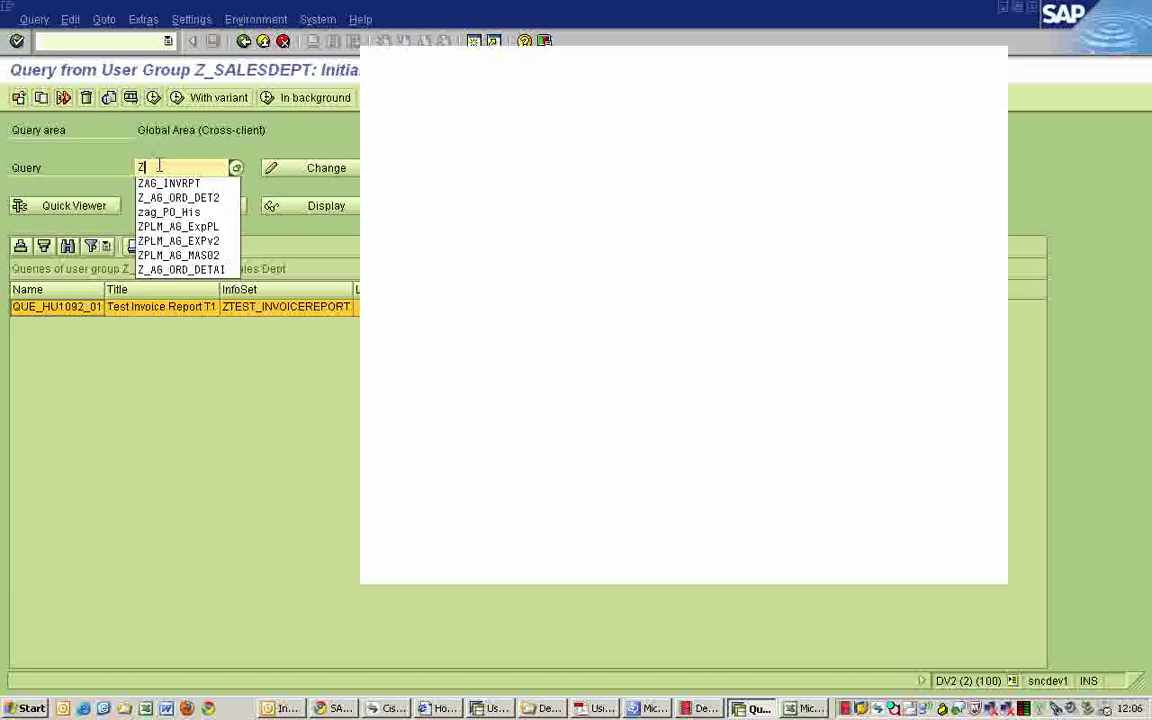
{"action": "type", "text": "INVOICE"}
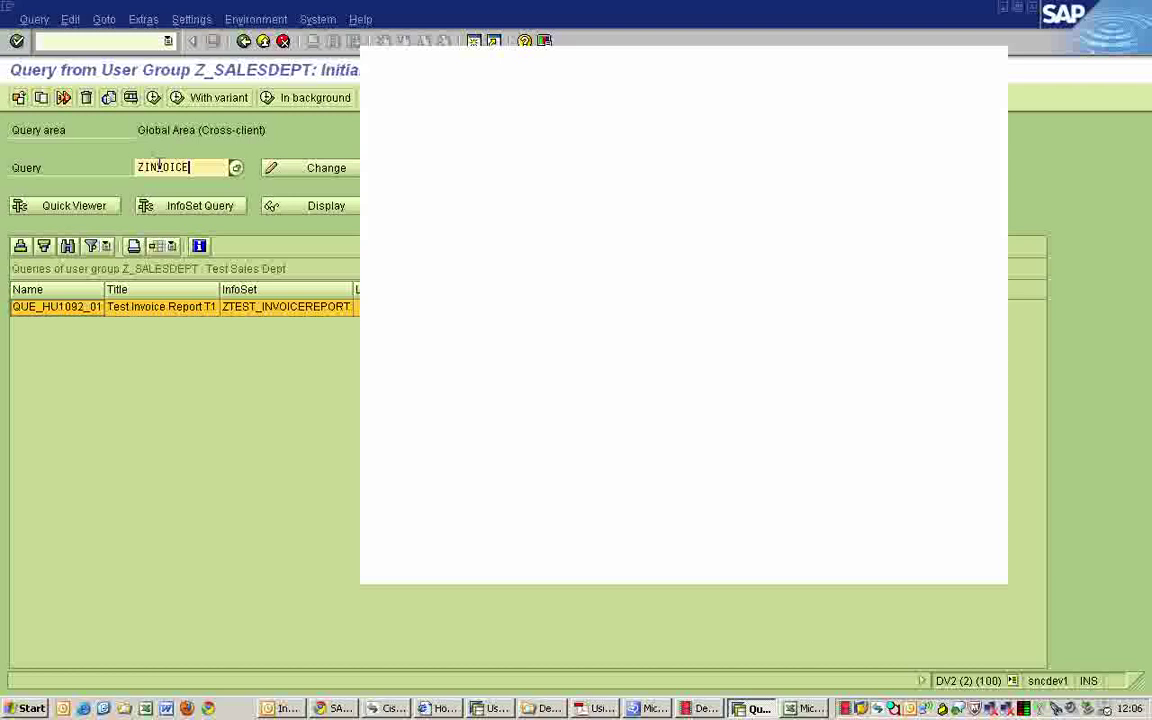
{"action": "type", "text": "RPT1"}
{"action": "key", "text": "BackSpace"}
{"action": "type", "text": "2"}
{"action": "key", "text": "shift+Home"}
{"action": "key", "text": "Delete"}
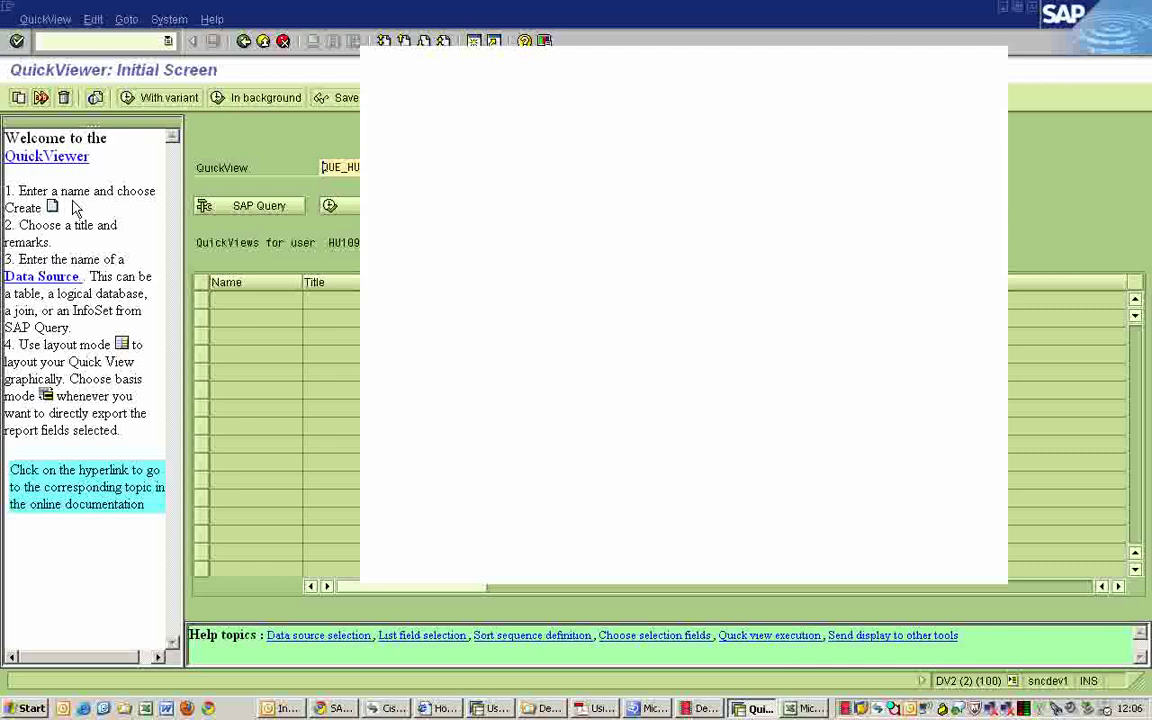
Create the QuickView ZAG_INVRPT2 with the title Invoice Report Test 2 and a table join as data source.
{"action": "key", "text": "BackSpace"}
{"action": "key", "text": "Down"}
{"action": "key", "text": "Return"}
{"action": "left_click", "coordinate": [330, 205]}
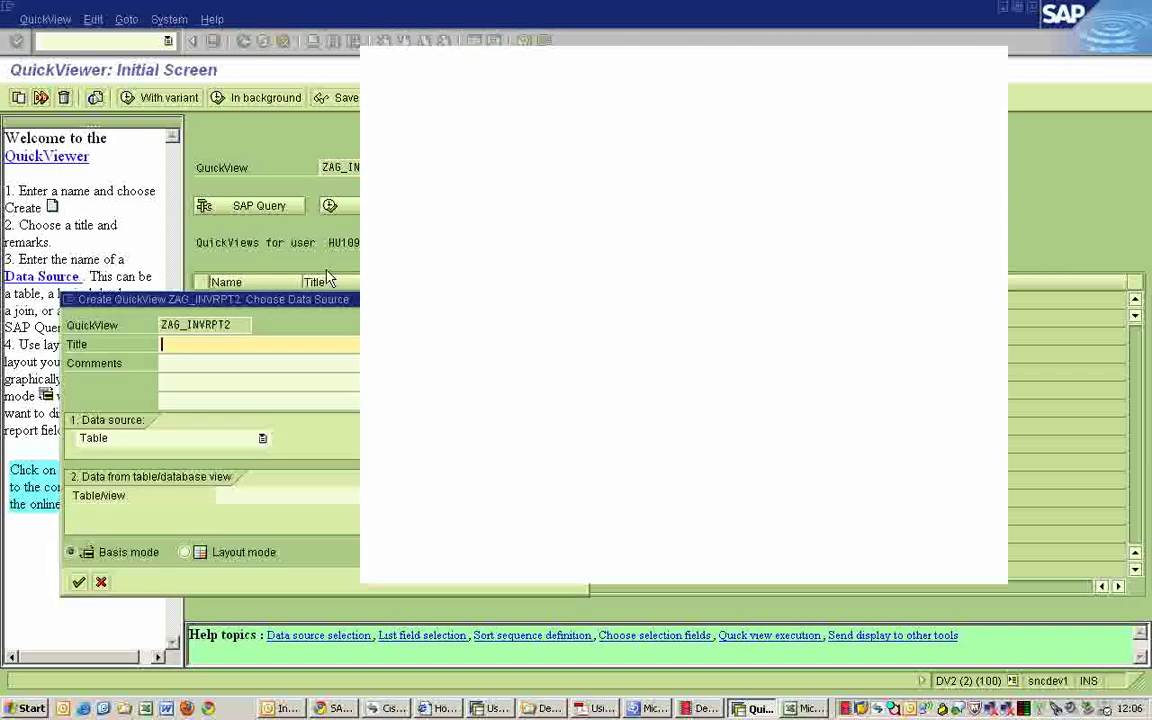
{"action": "type", "text": "Invoice Report Test 1"}
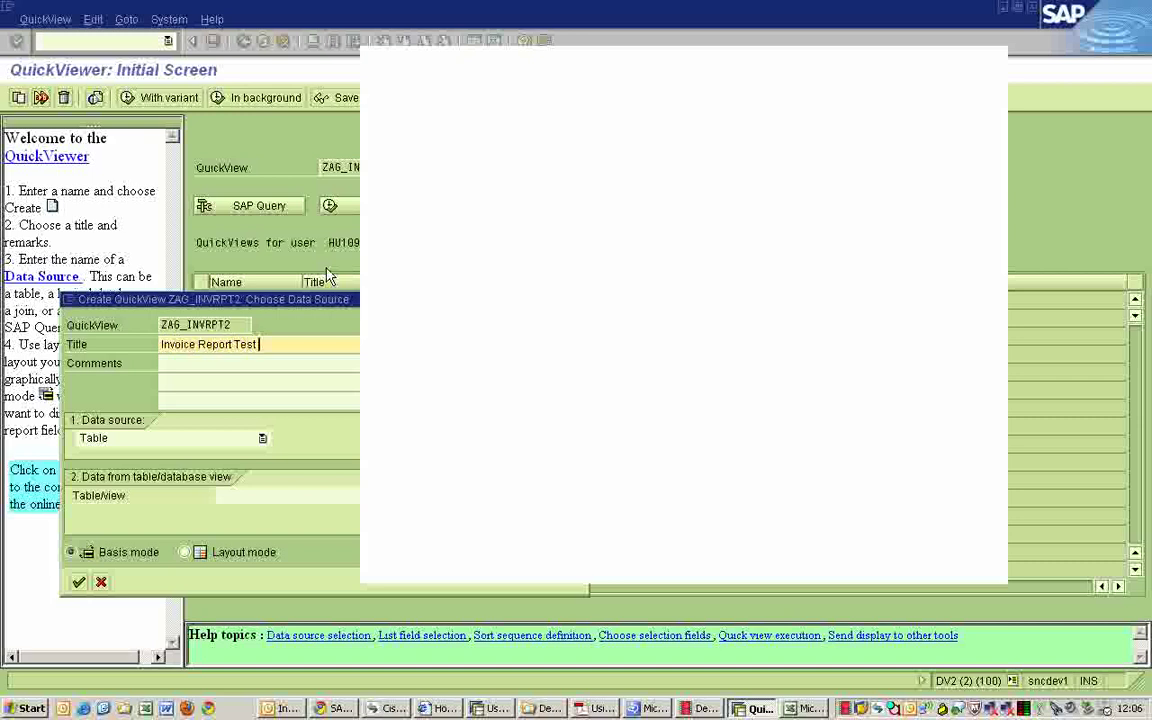
{"action": "left_click", "coordinate": [180, 440]}
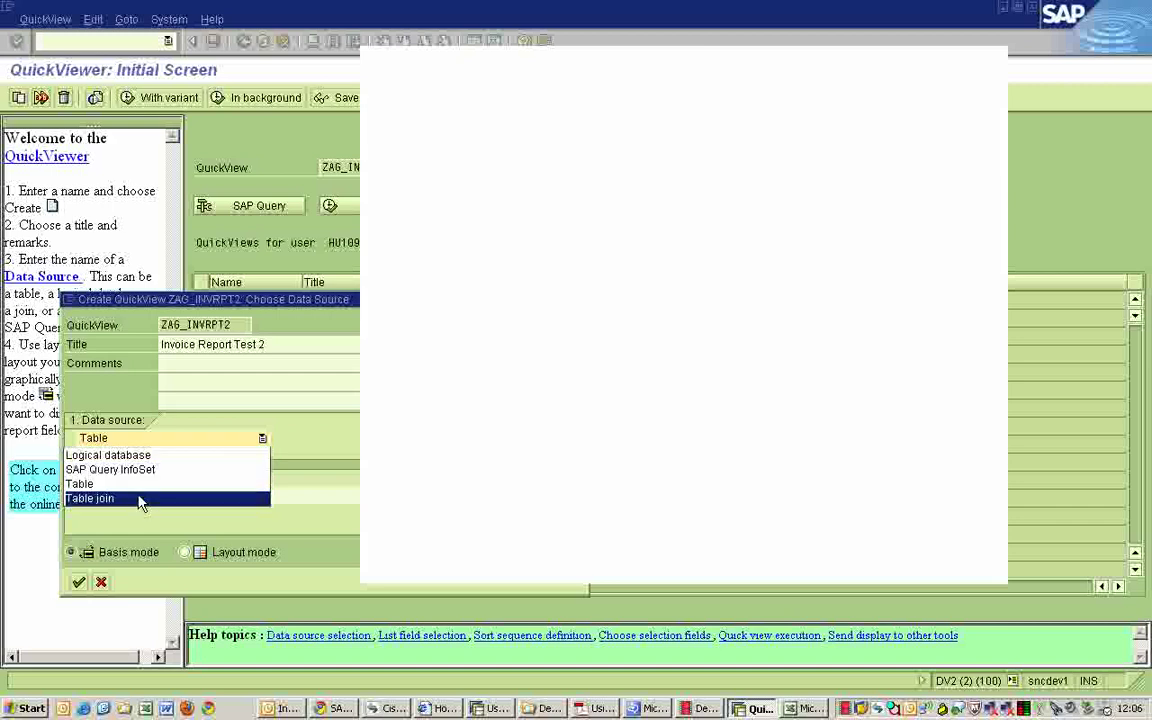
{"action": "left_click", "coordinate": [130, 498]}
{"action": "left_click", "coordinate": [79, 507]}
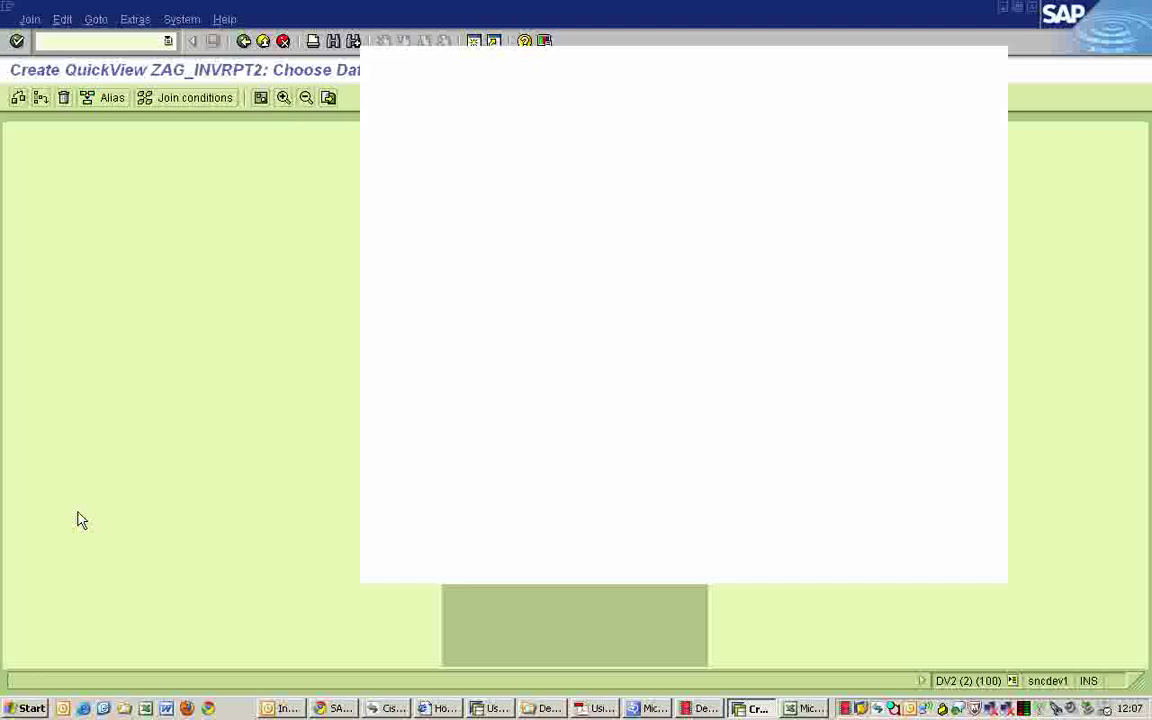
Add the tables VBRK and VBRP to the join, and return to the QuickView's field selection with a widened data fields tree.
{"action": "left_click", "coordinate": [62, 19]}
{"action": "left_click", "coordinate": [68, 40]}
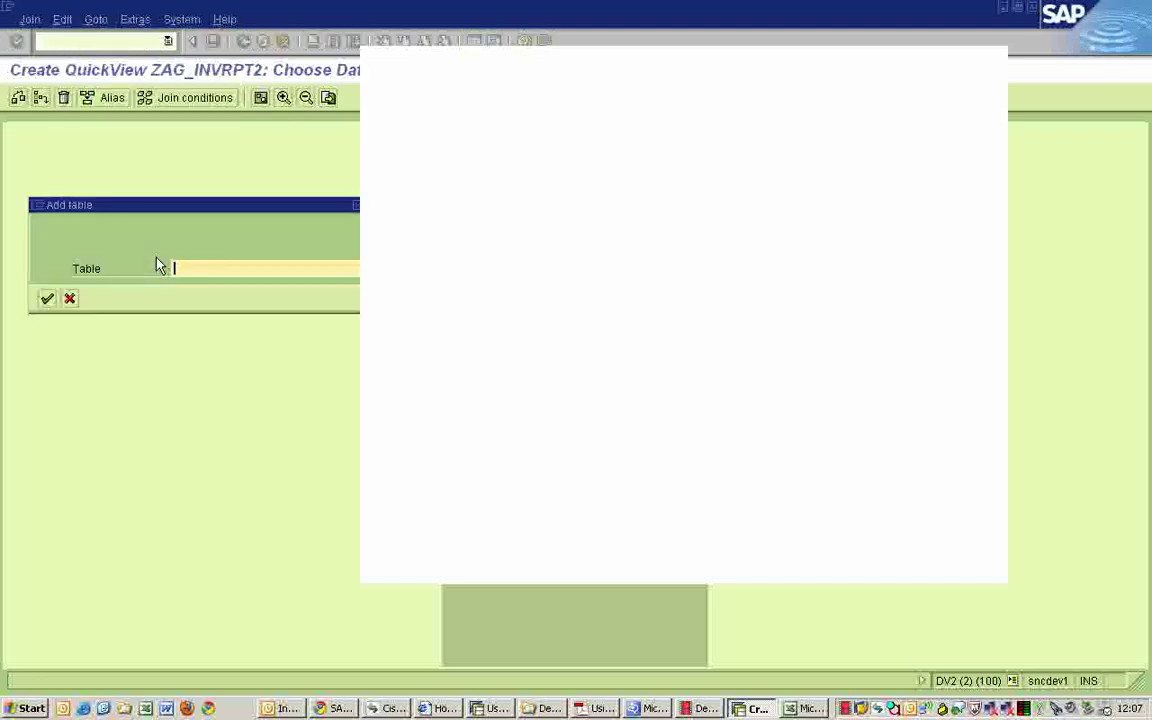
{"action": "type", "text": "VBRK"}
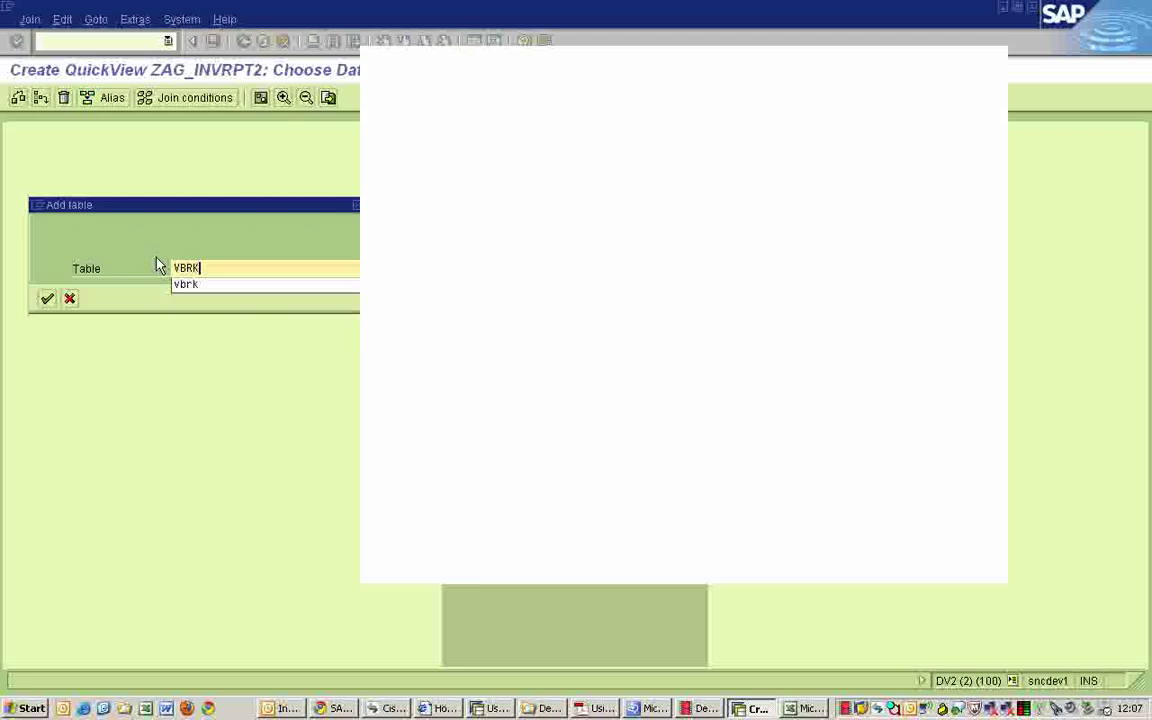
{"action": "key", "text": "Return"}
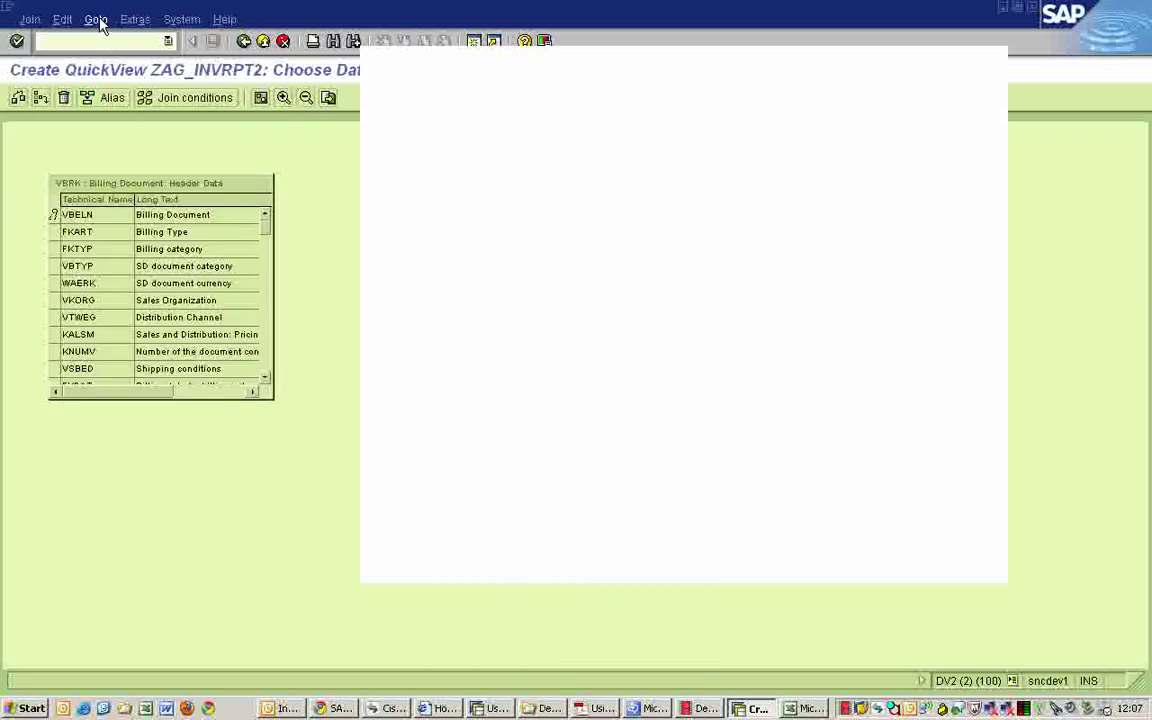
{"action": "left_click", "coordinate": [96, 20]}
{"action": "mouse_move", "coordinate": [62, 20]}
{"action": "left_click", "coordinate": [85, 40]}
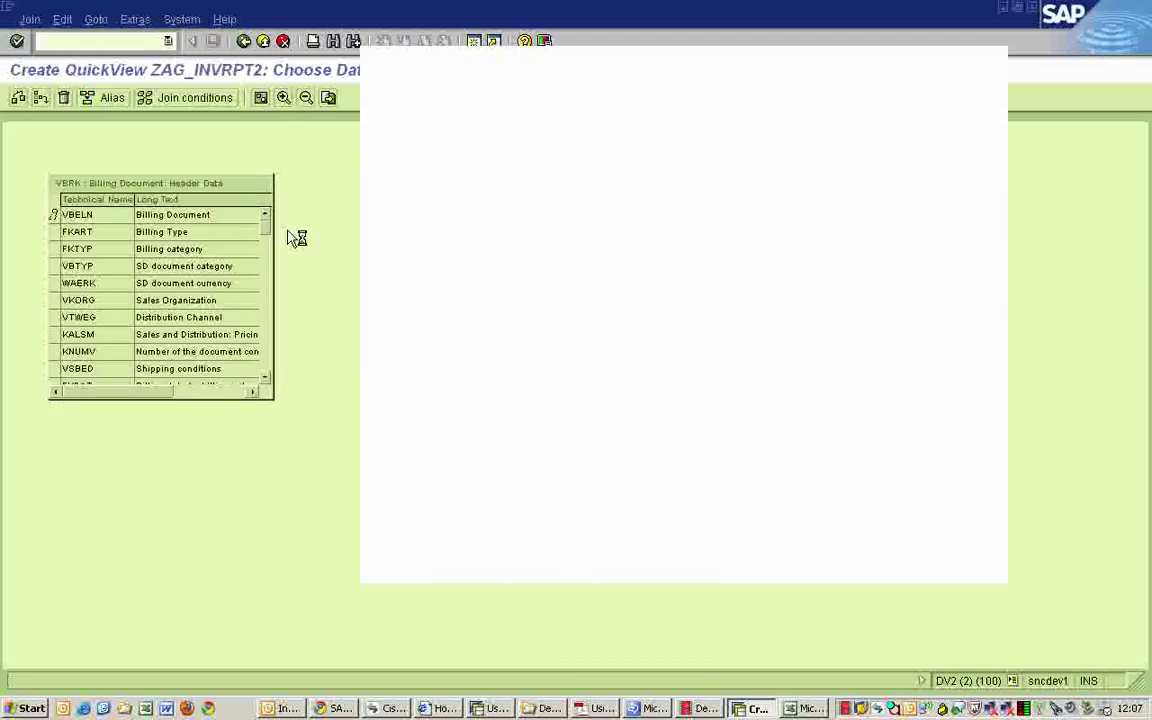
{"action": "type", "text": "VB"}
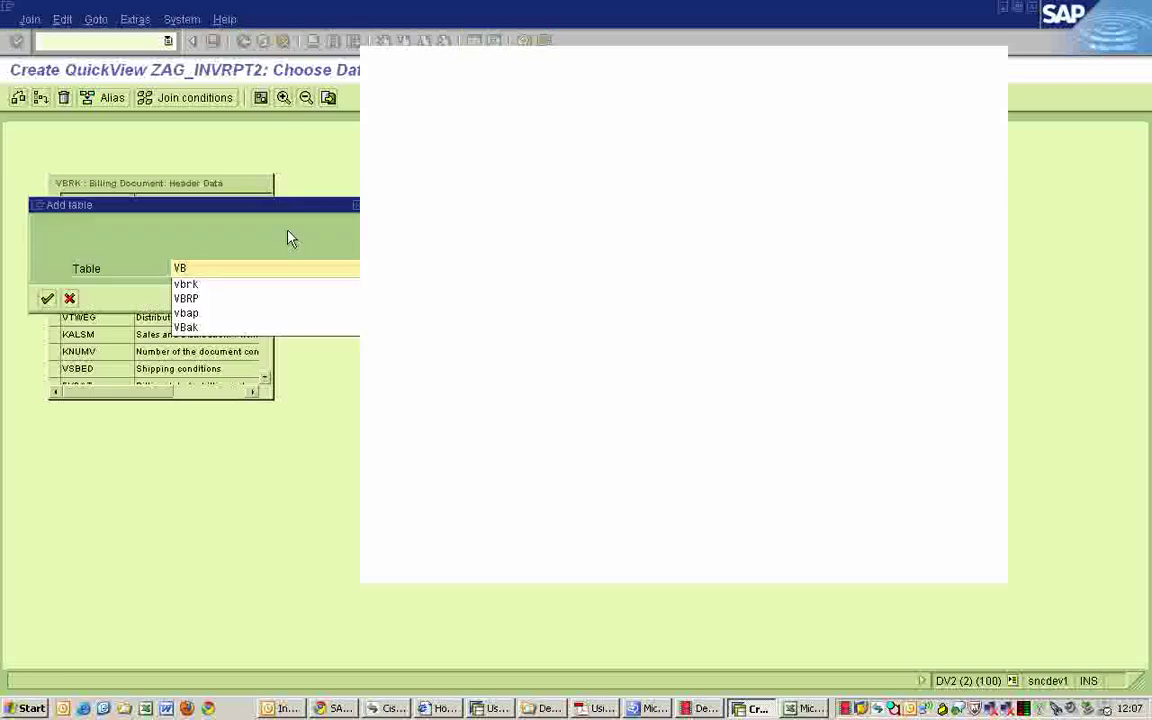
{"action": "type", "text": "RP"}
{"action": "key", "text": "Return"}
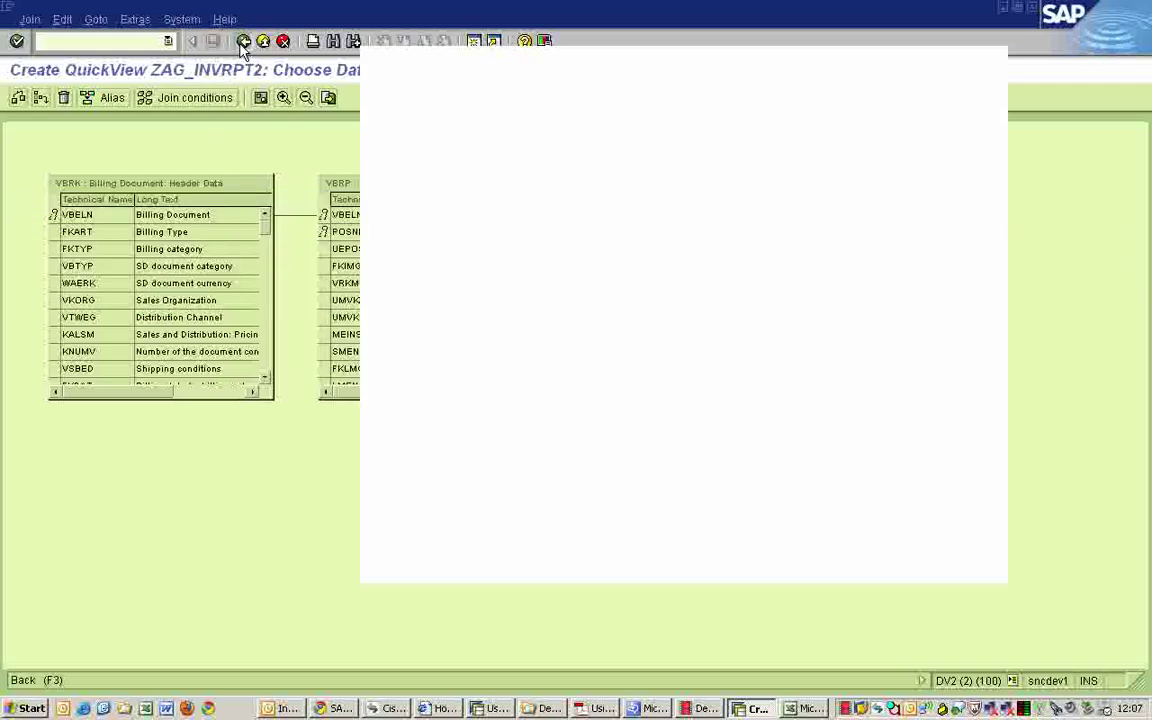
{"action": "left_click", "coordinate": [243, 41]}
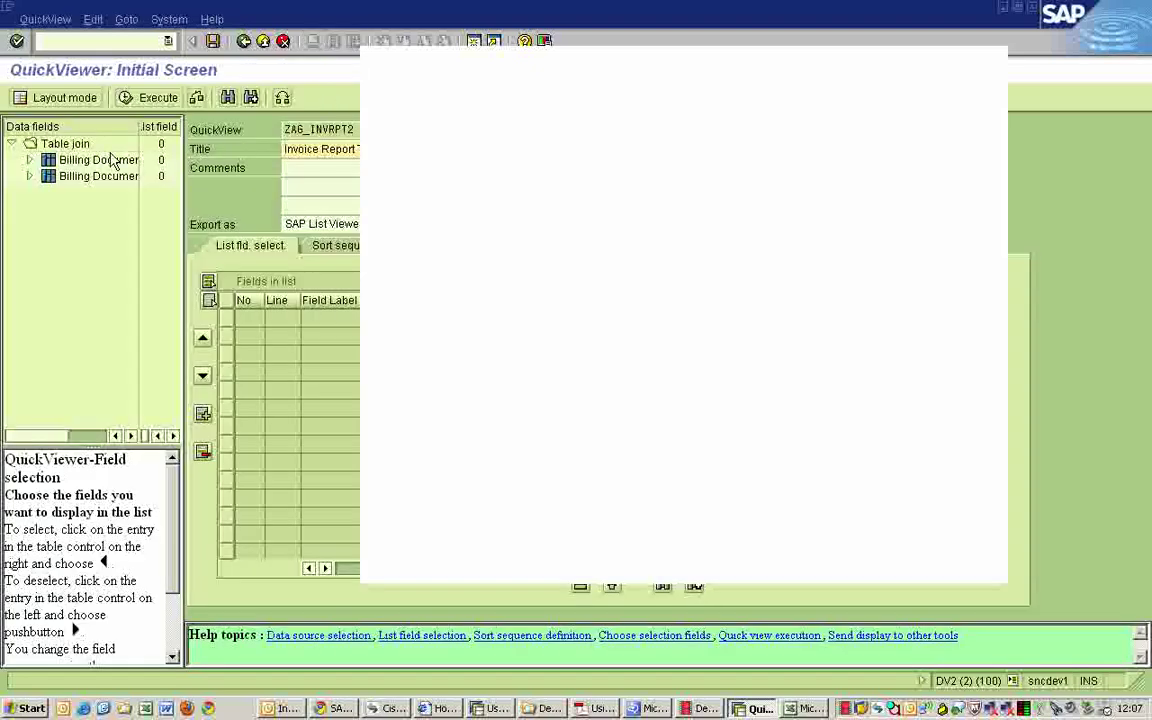
{"action": "left_click_drag", "start_coordinate": [180, 192], "coordinate": [360, 192]}
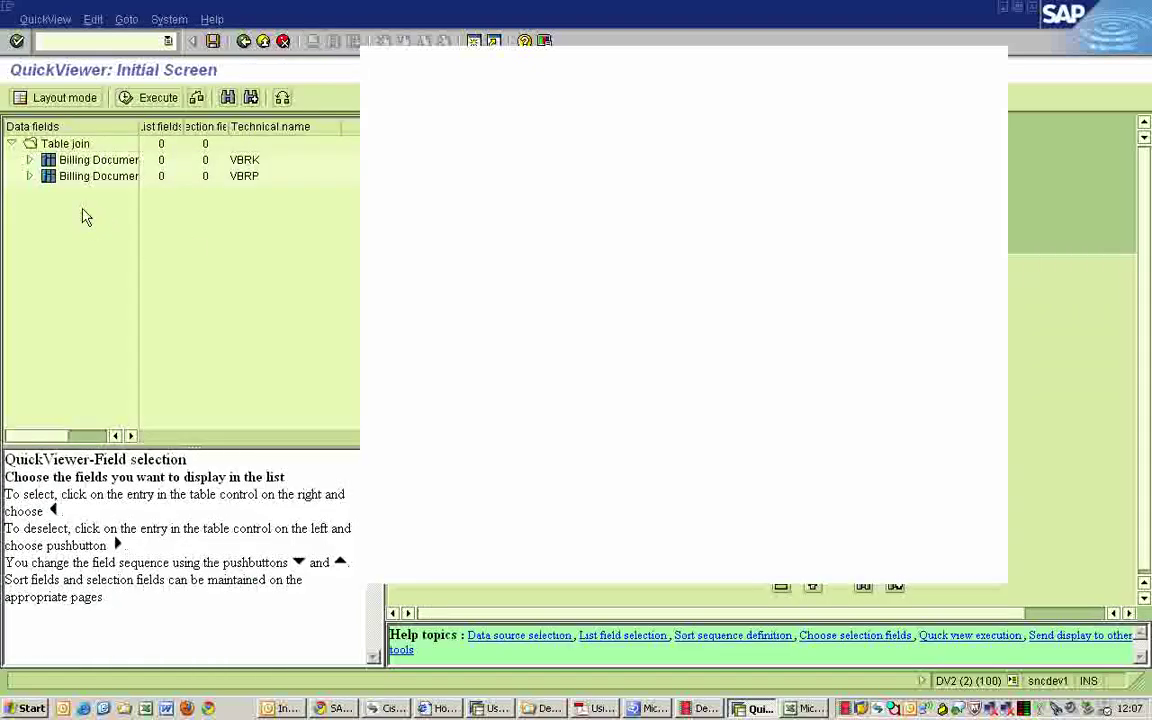
Select VBRP-VBELN as both a list field and a selection field, and execute the QuickView.
{"action": "left_click", "coordinate": [30, 177]}
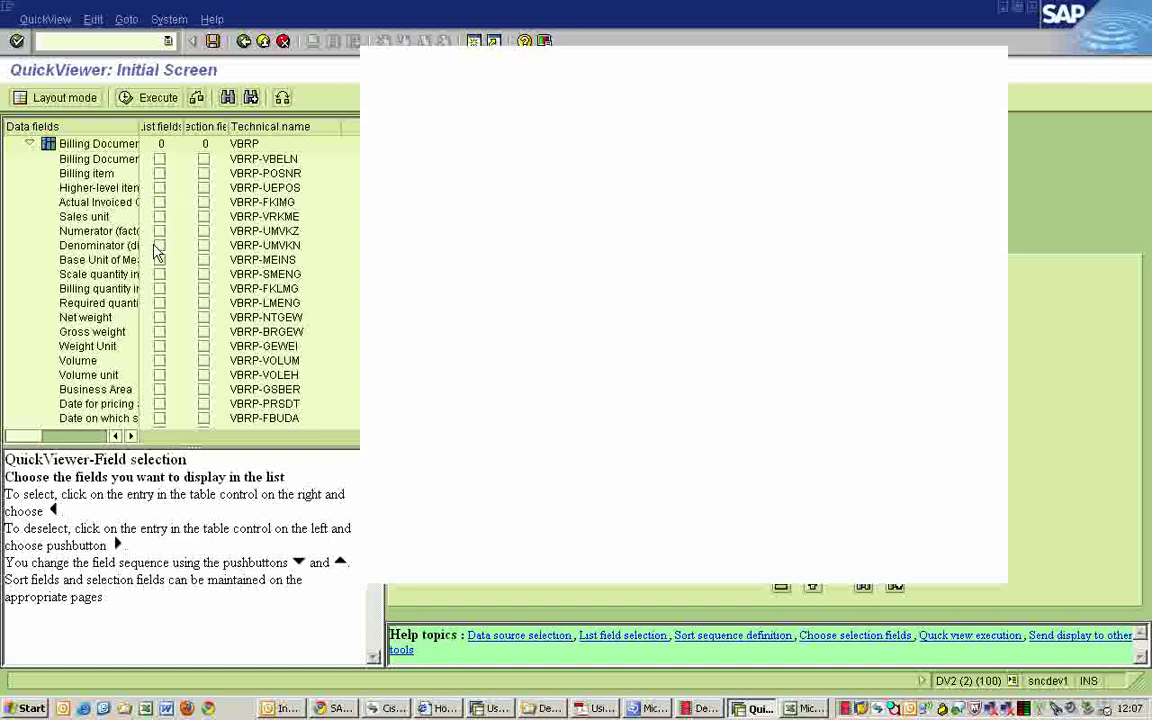
{"action": "left_click", "coordinate": [162, 160]}
{"action": "left_click", "coordinate": [203, 161]}
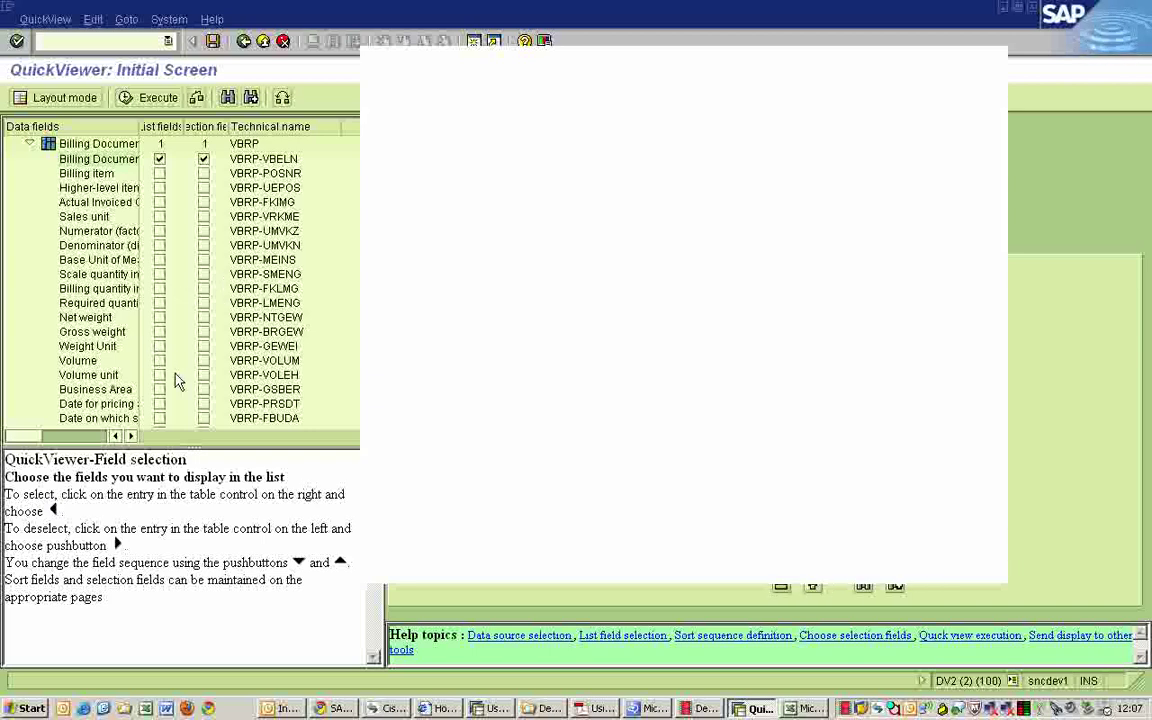
{"action": "scroll", "coordinate": [321, 325], "scroll_direction": "down", "scroll_amount": 5}
{"action": "scroll", "coordinate": [180, 280], "scroll_direction": "down", "scroll_amount": 5}
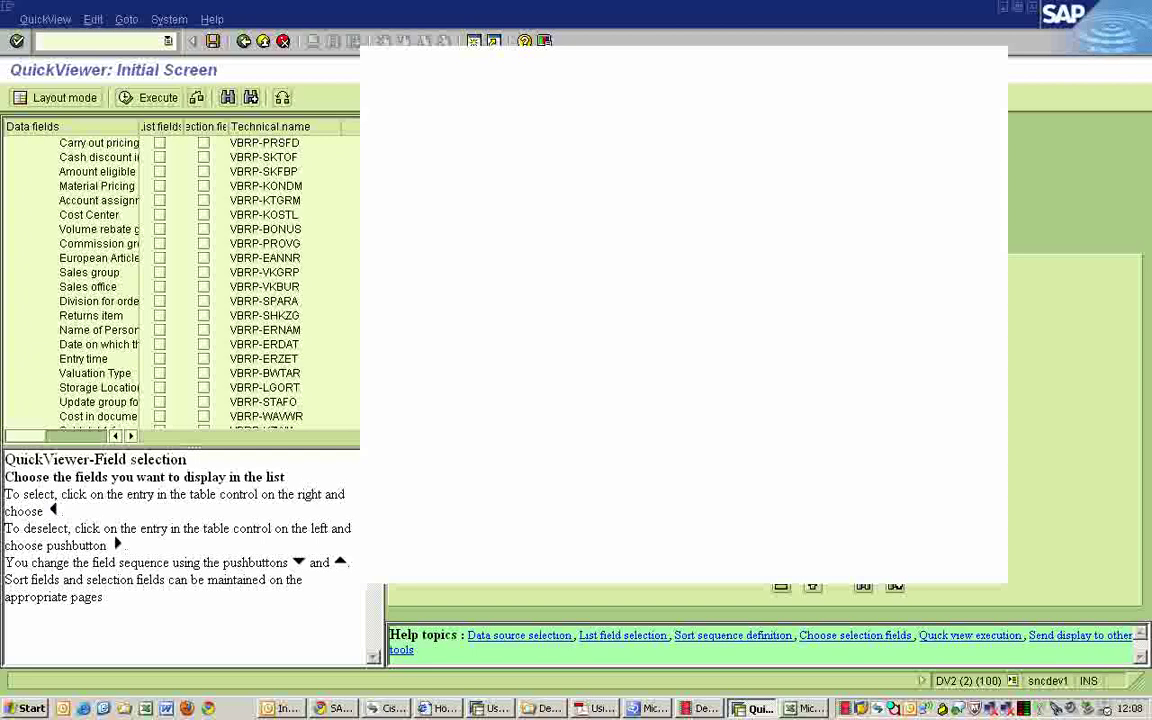
{"action": "left_click", "coordinate": [166, 106]}
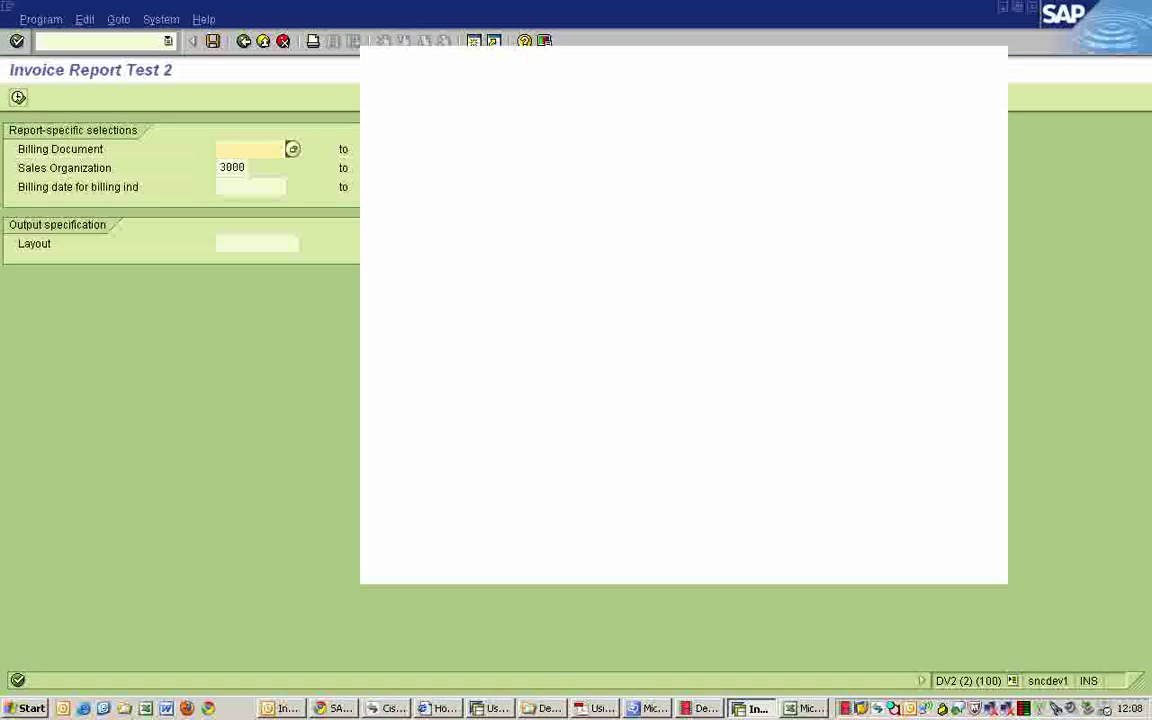
Set the starting billing date on the Invoice Report Test 2 selection screen to 01.02.2010.
{"action": "left_click", "coordinate": [253, 188]}
{"action": "left_click", "coordinate": [253, 189]}
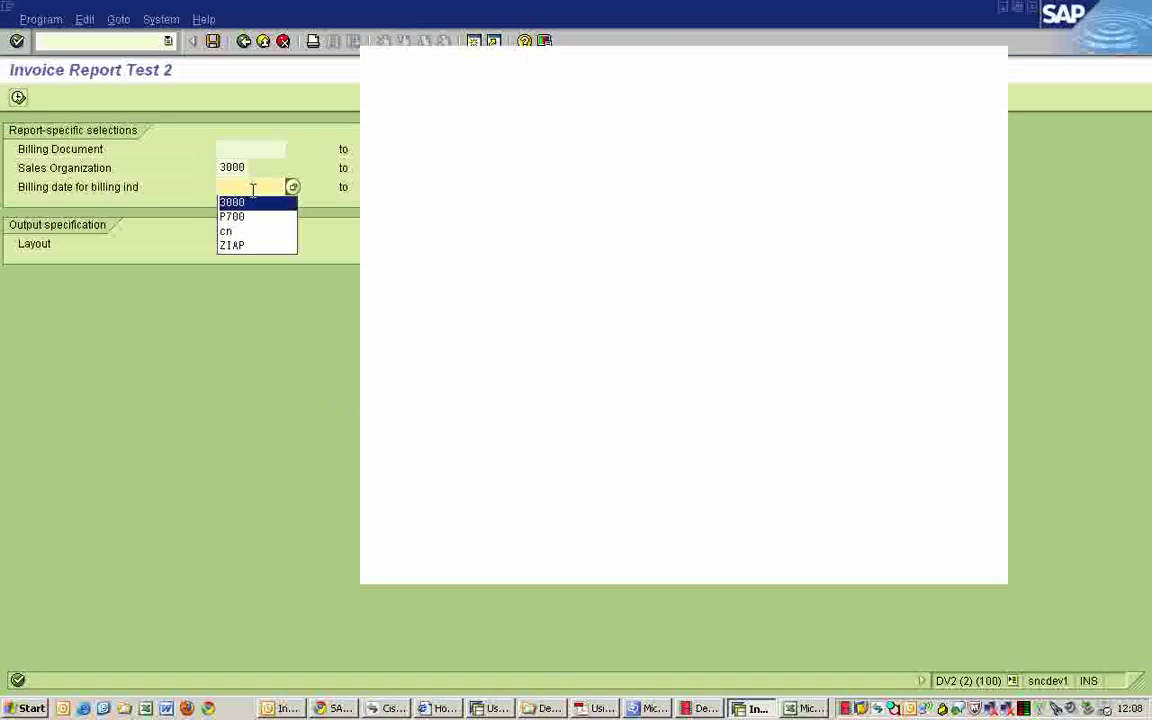
{"action": "type", "text": "0102"}
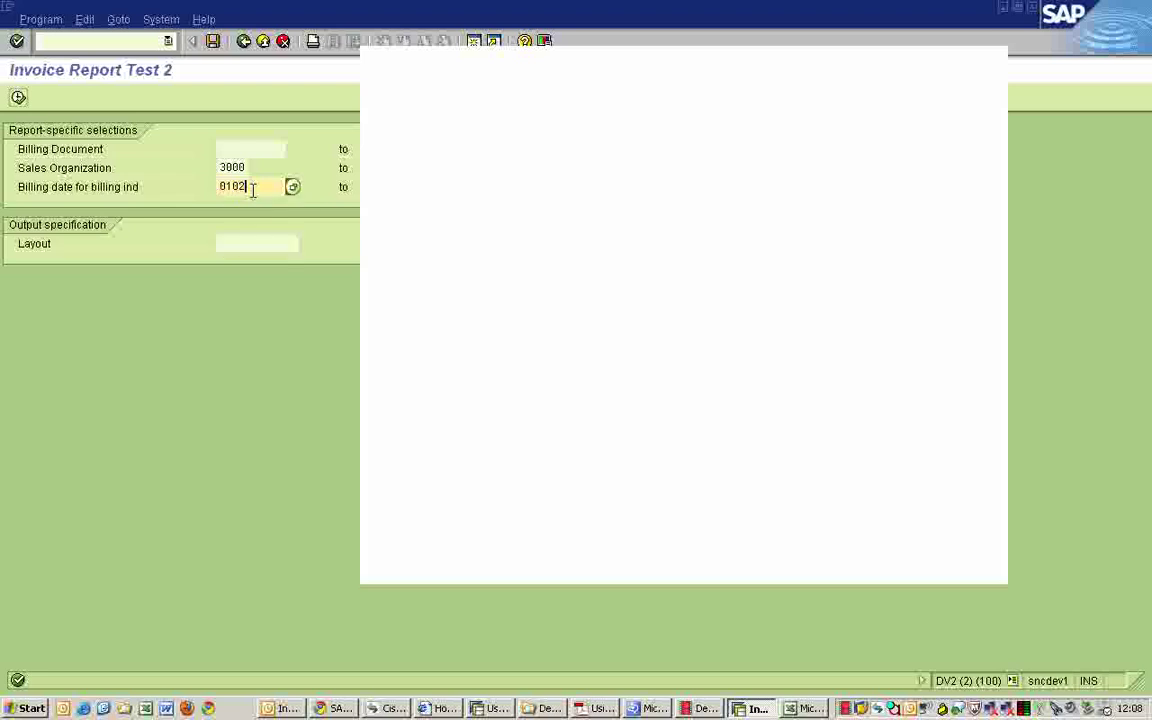
{"action": "type", "text": "2010"}
{"action": "key", "text": "Return"}
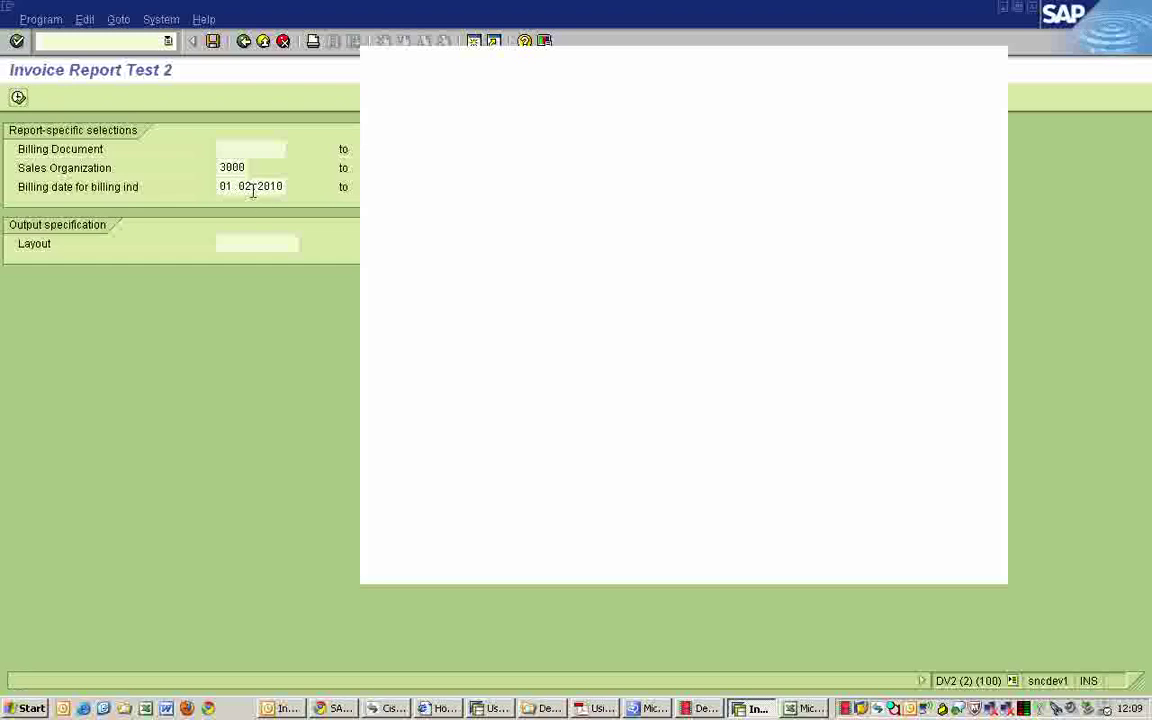
Save the report selections as a variant named Std with the meaning std.
{"action": "left_click", "coordinate": [212, 42]}
{"action": "type", "text": "Sto"}
{"action": "key", "text": "Tab"}
{"action": "type", "text": "std"}
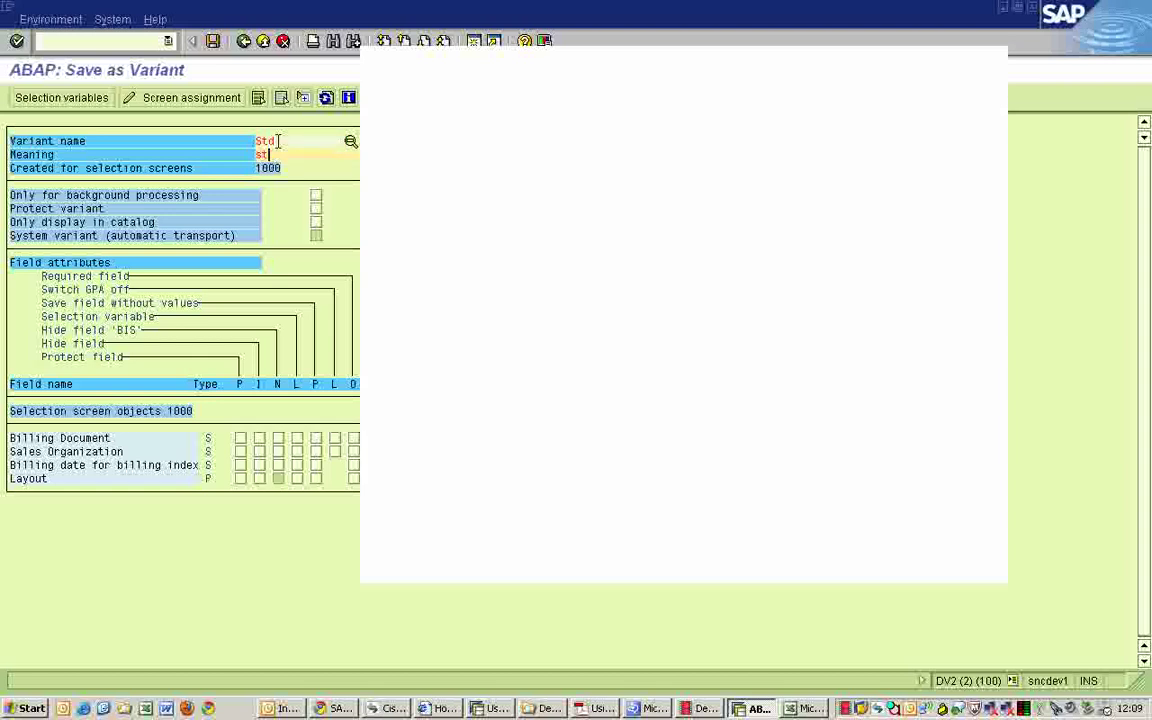
{"action": "left_click", "coordinate": [212, 42]}
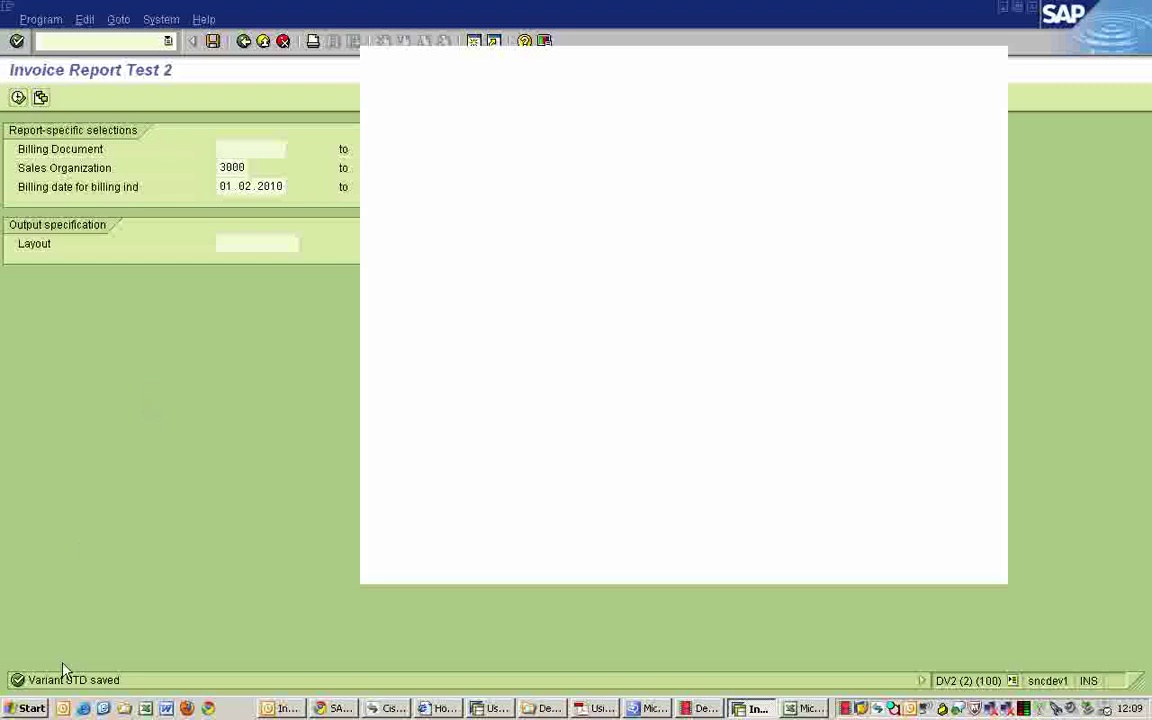
Load the variant STD into the selection screen and execute the invoice report.
{"action": "left_click", "coordinate": [41, 102]}
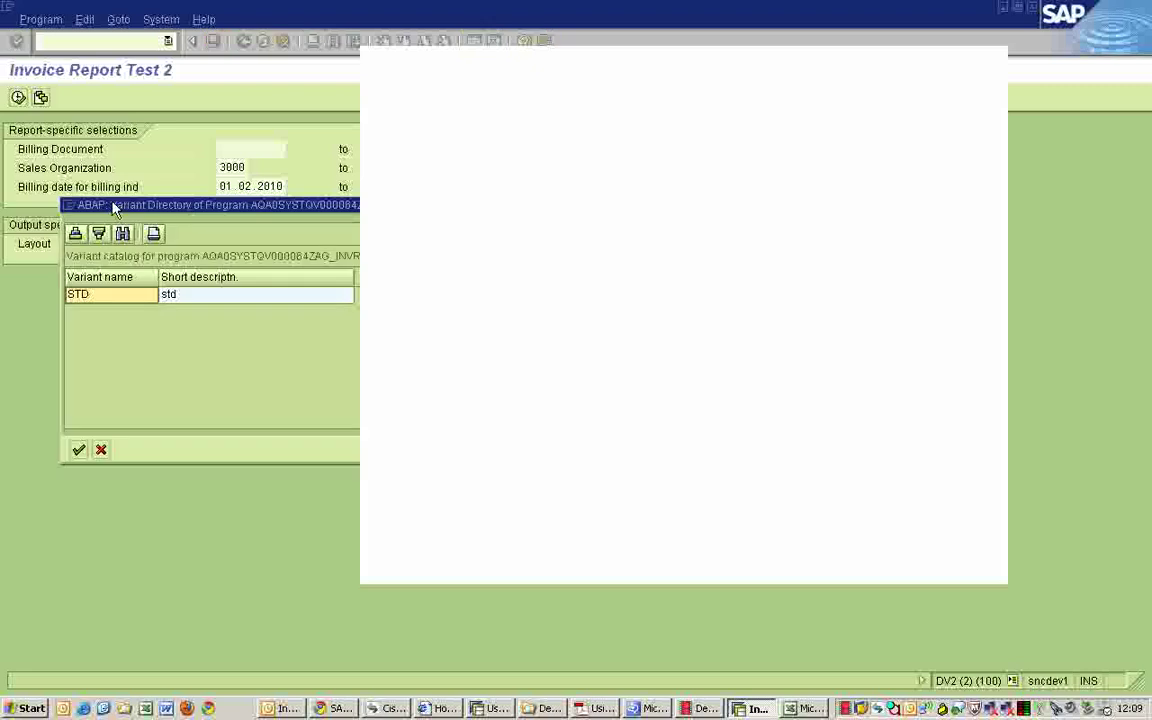
{"action": "double_click", "coordinate": [174, 295]}
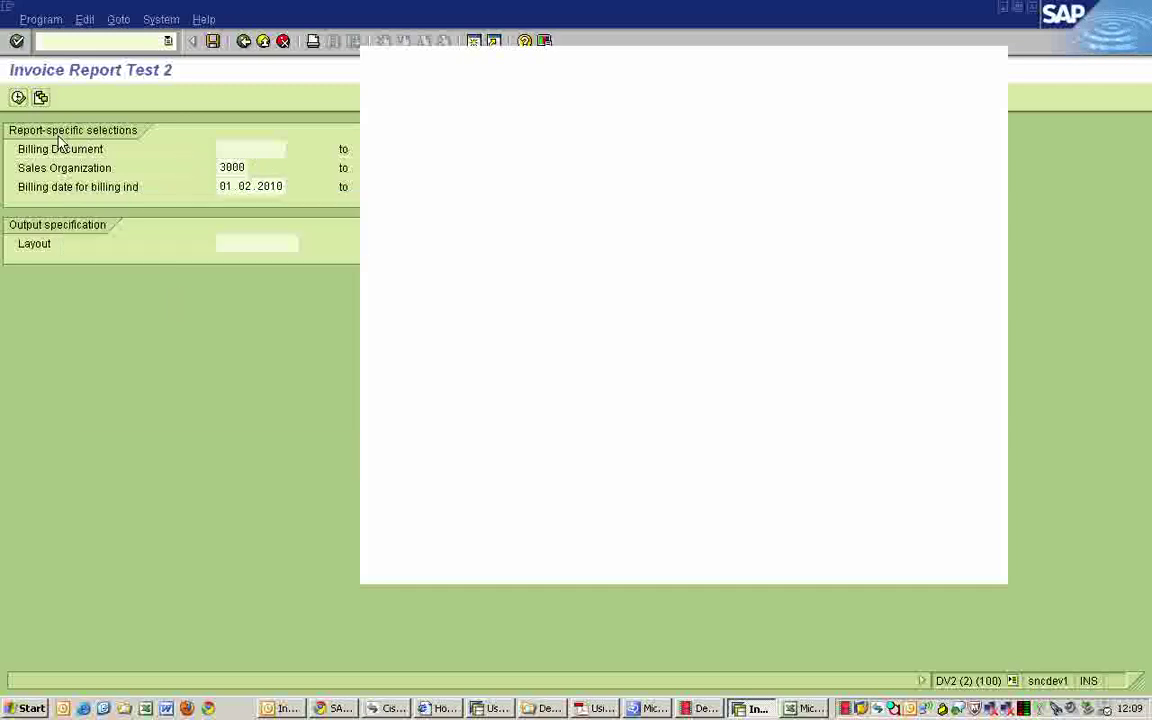
{"action": "left_click", "coordinate": [18, 99]}
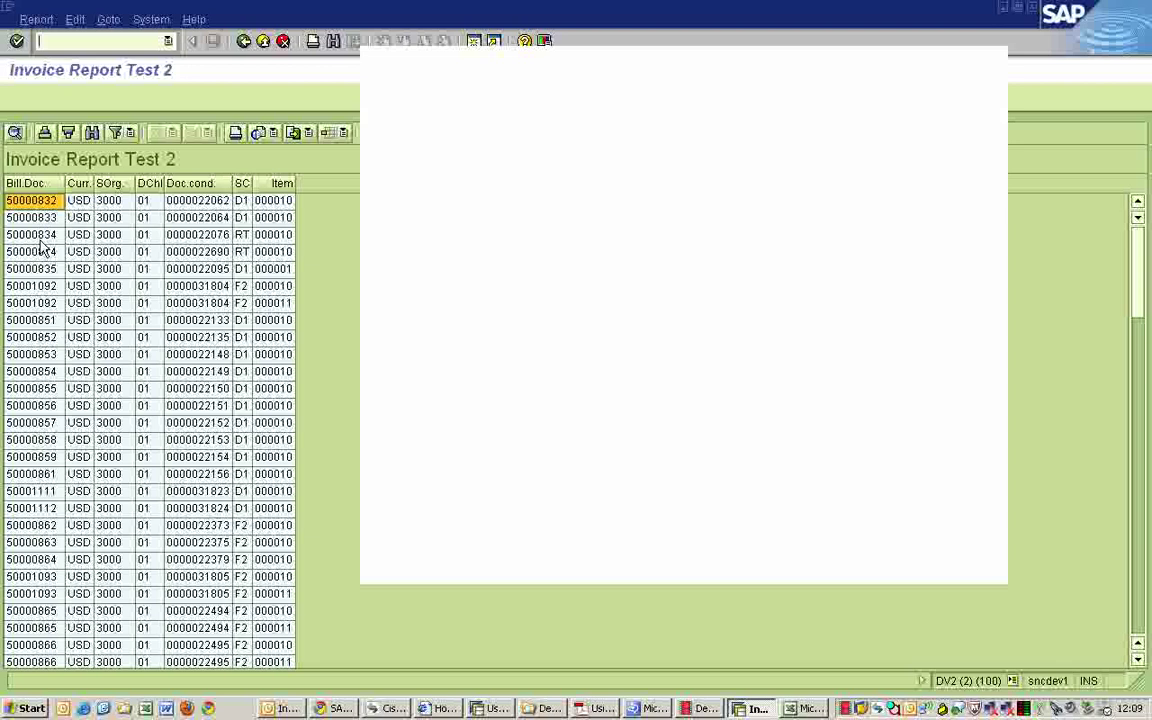
Export the invoice list to a spreadsheet in Table mode, and return from Excel to the SAP report.
{"action": "left_click", "coordinate": [305, 132]}
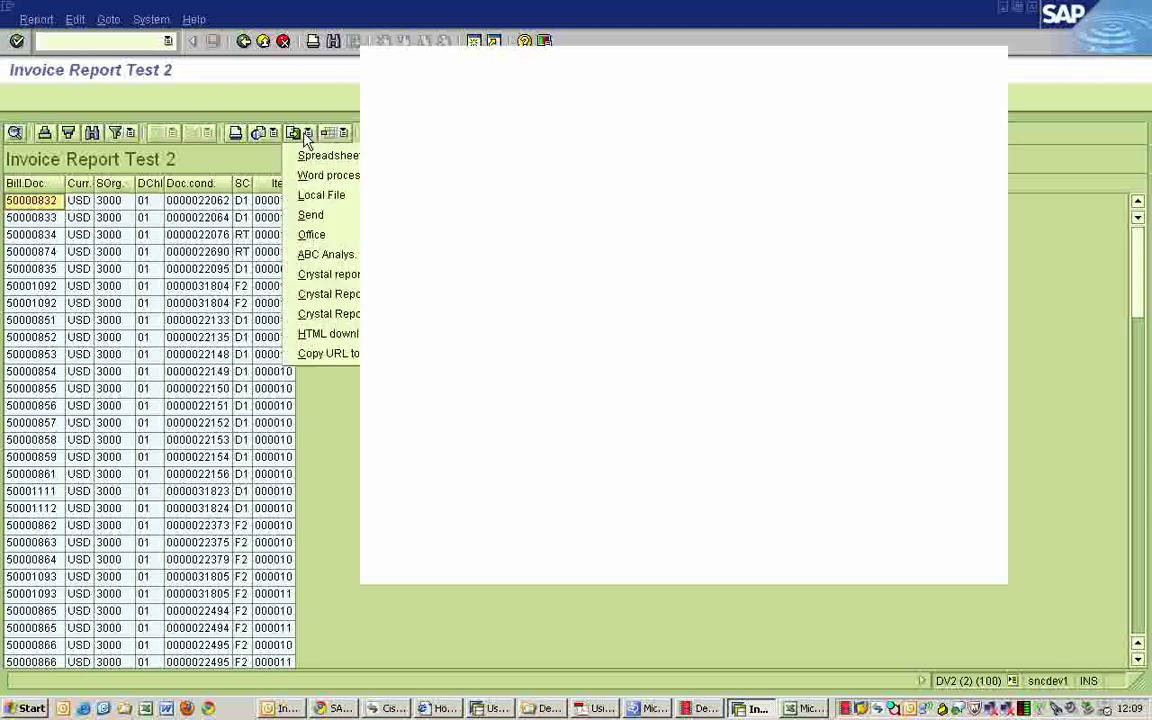
{"action": "left_click", "coordinate": [336, 156]}
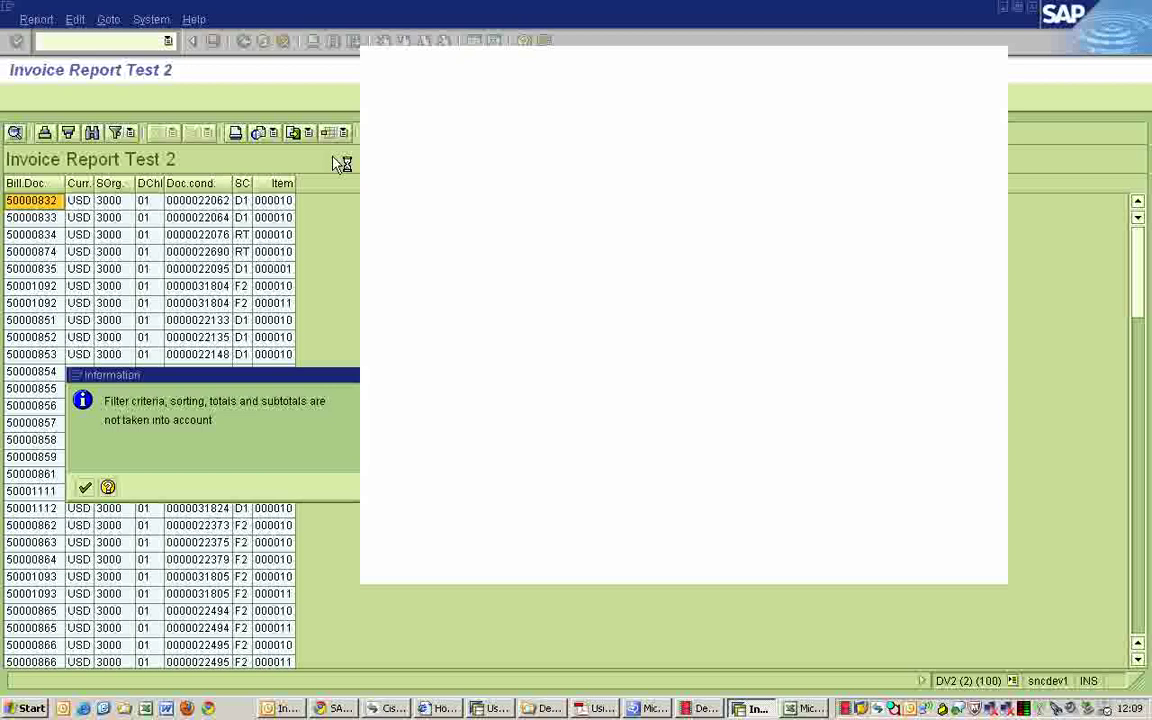
{"action": "key", "text": "Return"}
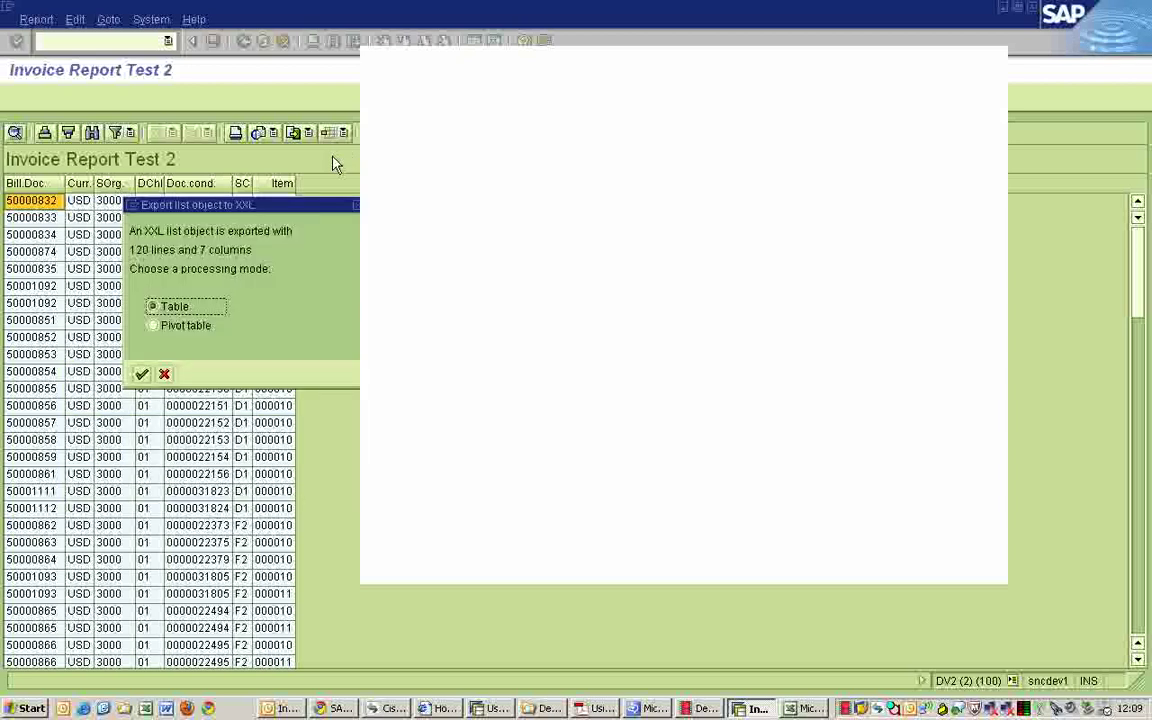
{"action": "key", "text": "Return"}
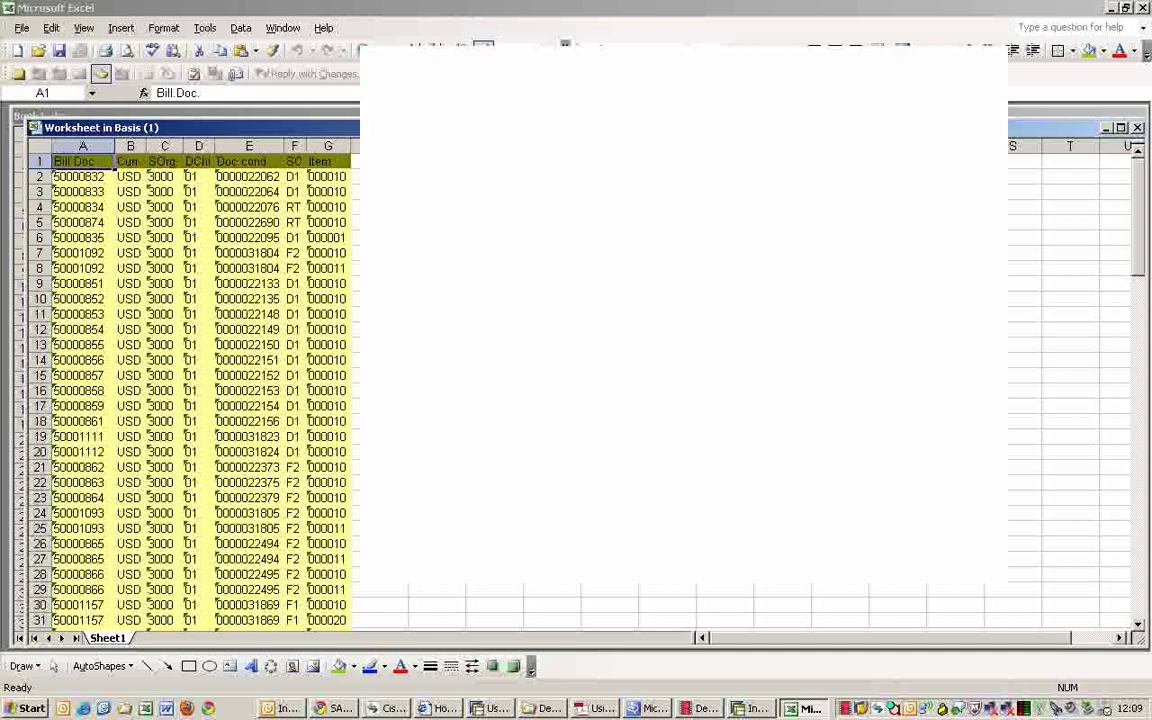
{"action": "left_click", "coordinate": [503, 709]}
{"action": "left_click", "coordinate": [752, 709]}
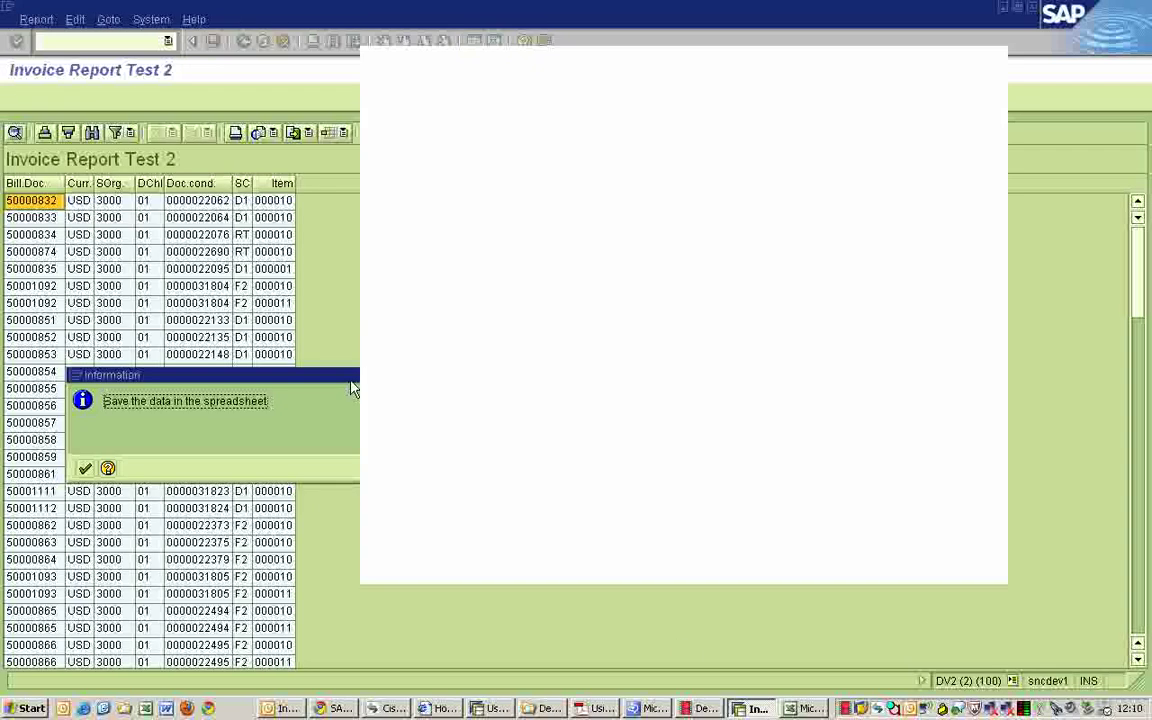
{"action": "key", "text": "Return"}
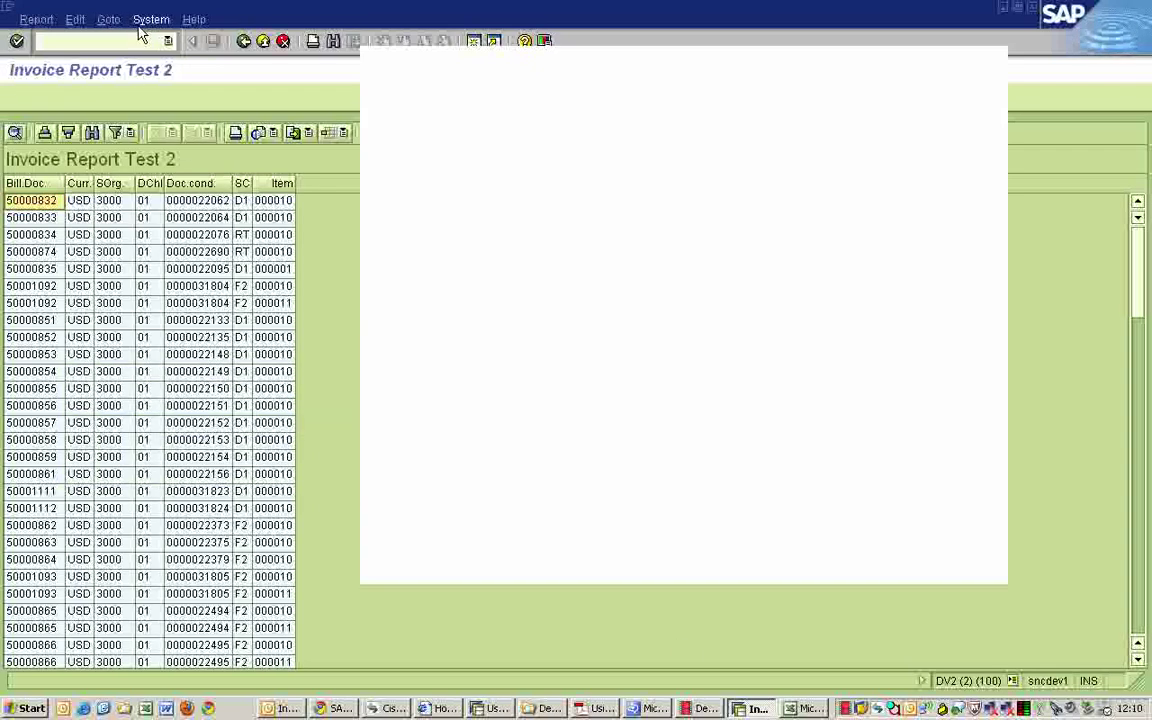
Leave the report with /n, reopen the SAP Query initial screen and go to the QuickViewer.
{"action": "left_click", "coordinate": [146, 40]}
{"action": "type", "text": "/n"}
{"action": "key", "text": "Return"}
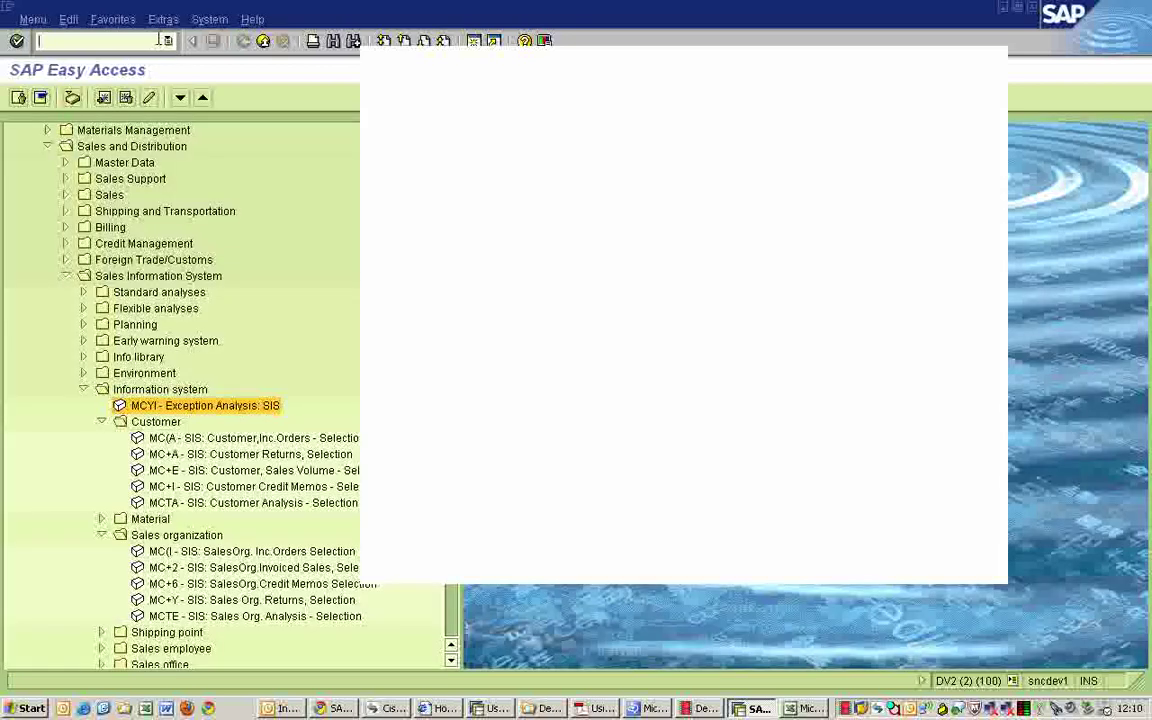
{"action": "type", "text": "sq0"}
{"action": "type", "text": "2"}
{"action": "key", "text": "Return"}
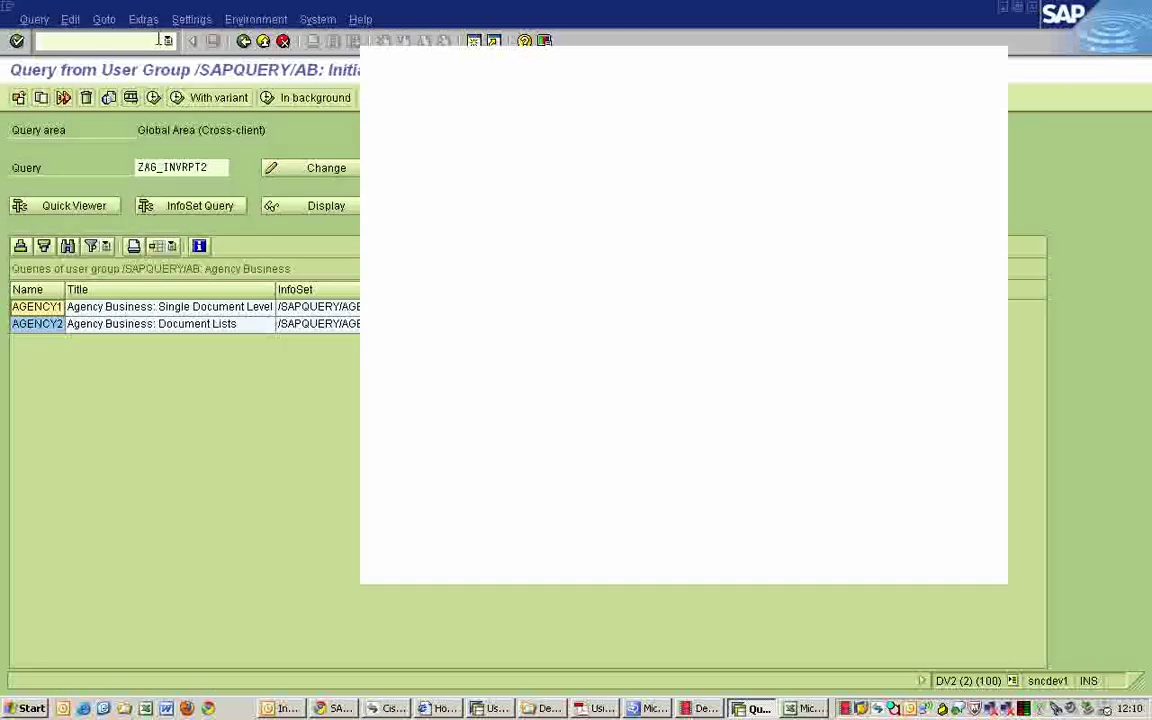
{"action": "left_click", "coordinate": [87, 207]}
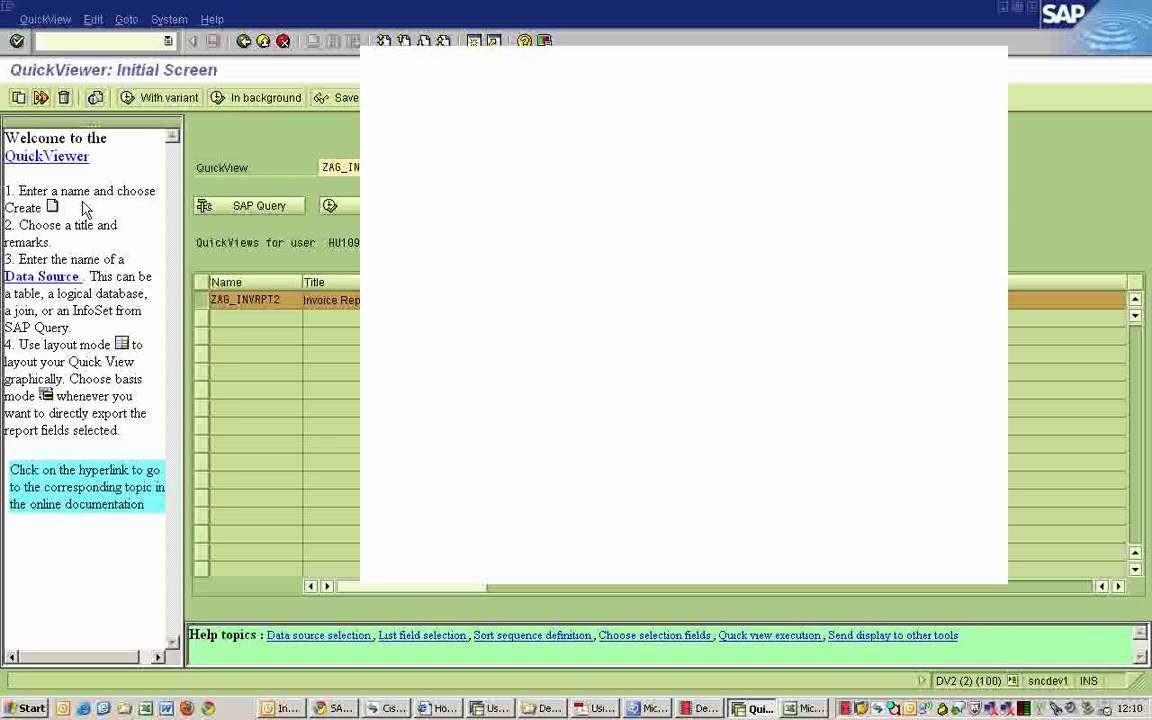
Start the QuickView ZAG_INVRPT2 with the variant STD and execute the report.
{"action": "key", "text": "F8"}
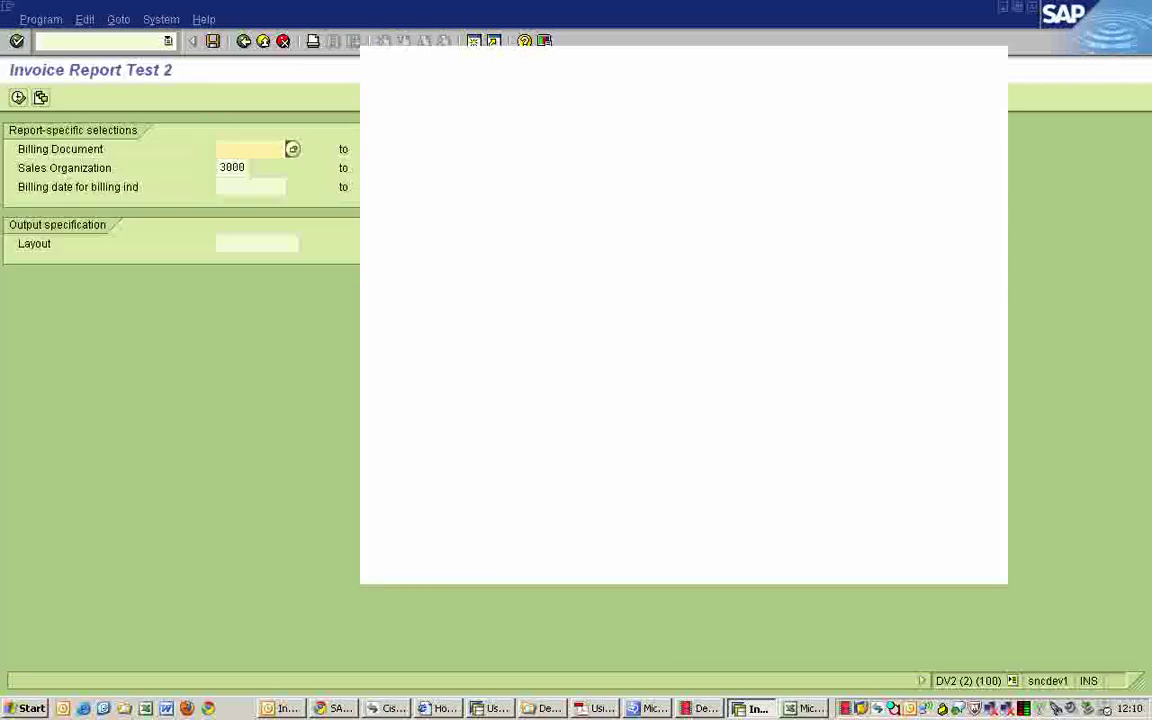
{"action": "left_click", "coordinate": [243, 41]}
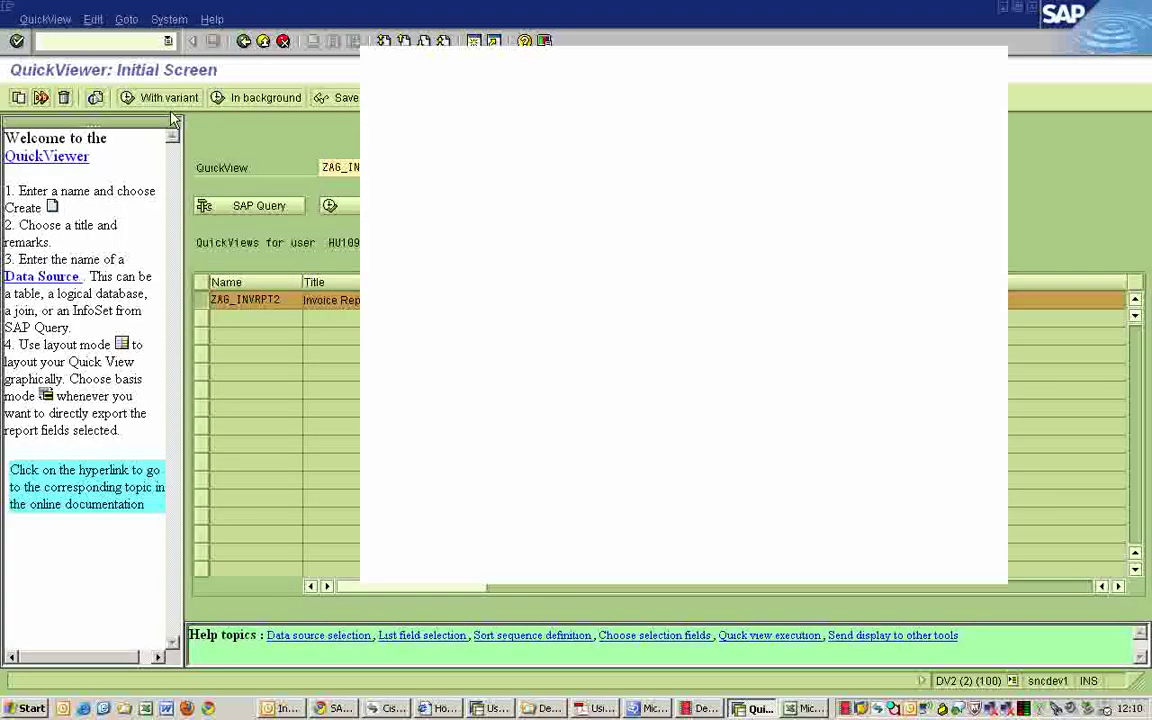
{"action": "left_click", "coordinate": [166, 104]}
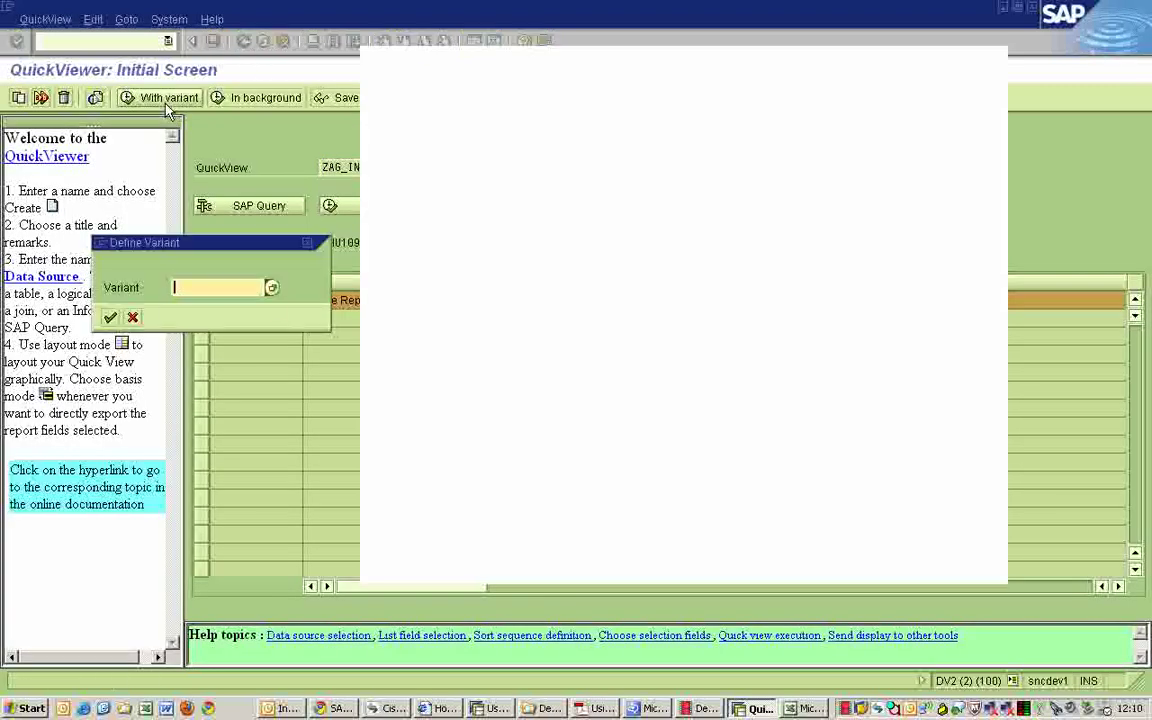
{"action": "key", "text": "F4"}
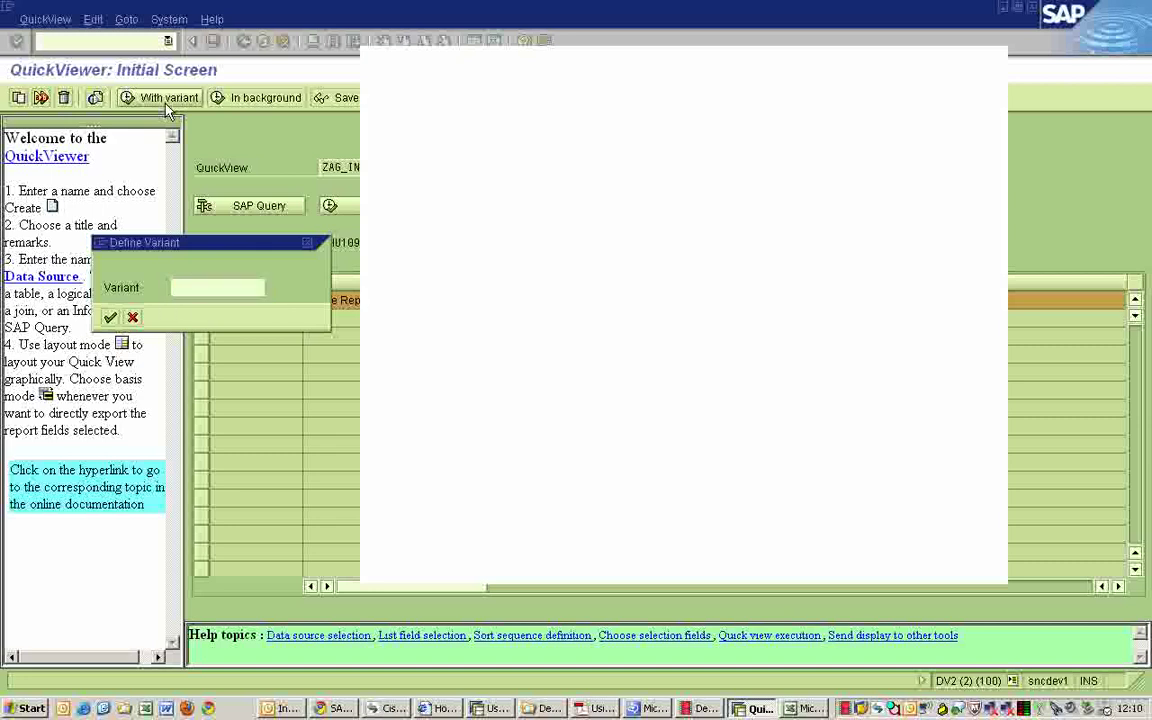
{"action": "left_click", "coordinate": [198, 305]}
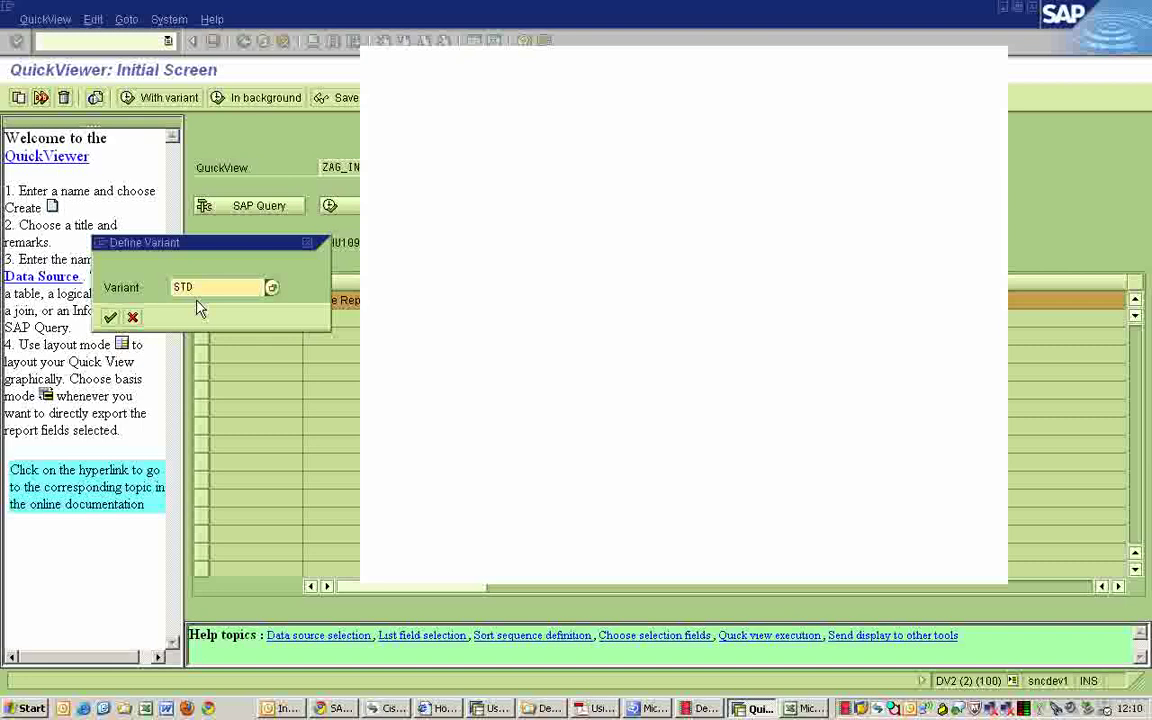
{"action": "left_click", "coordinate": [110, 317]}
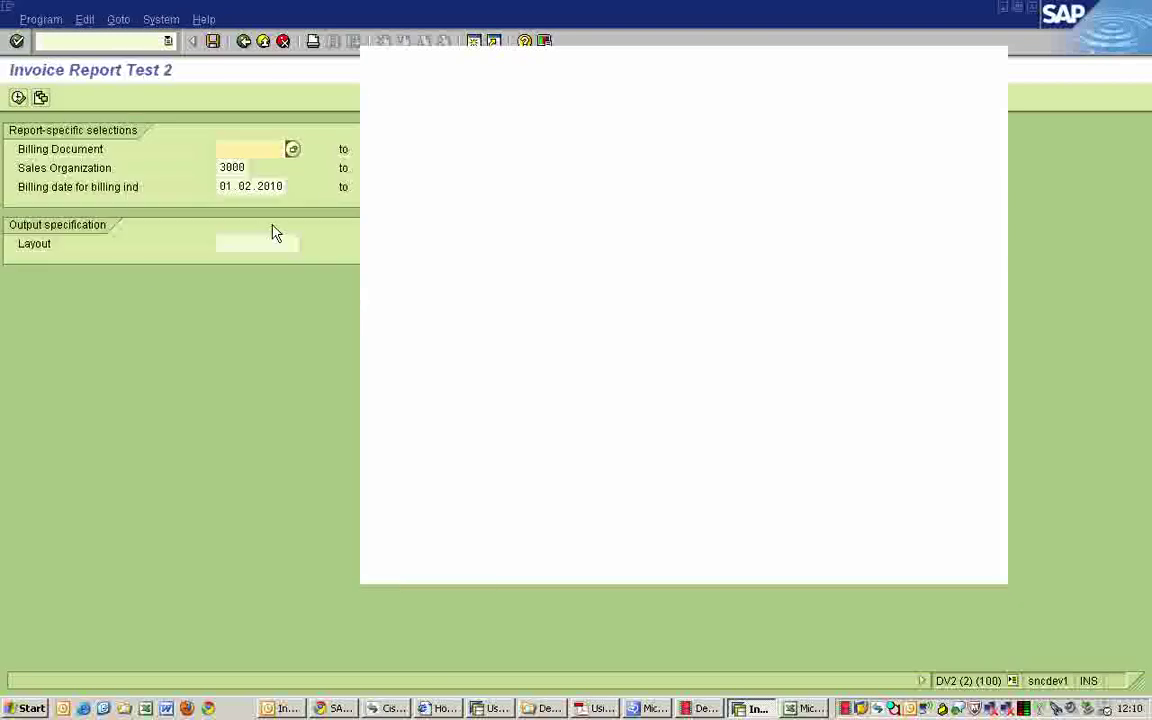
{"action": "left_click", "coordinate": [16, 100]}
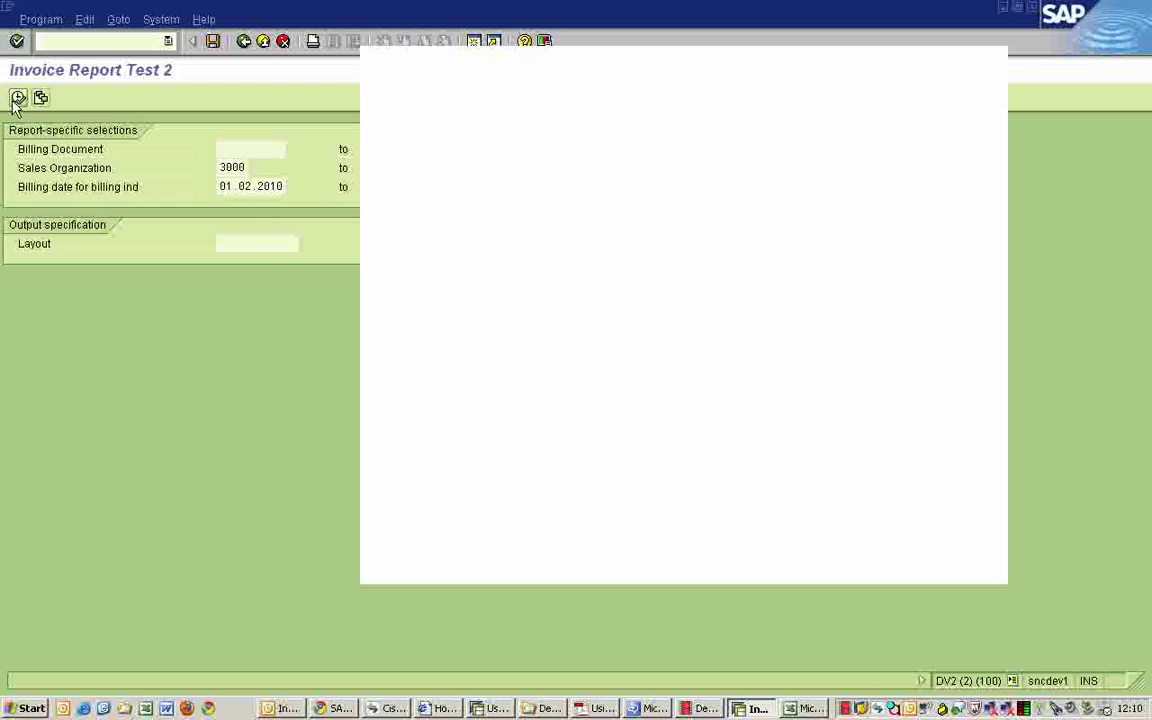